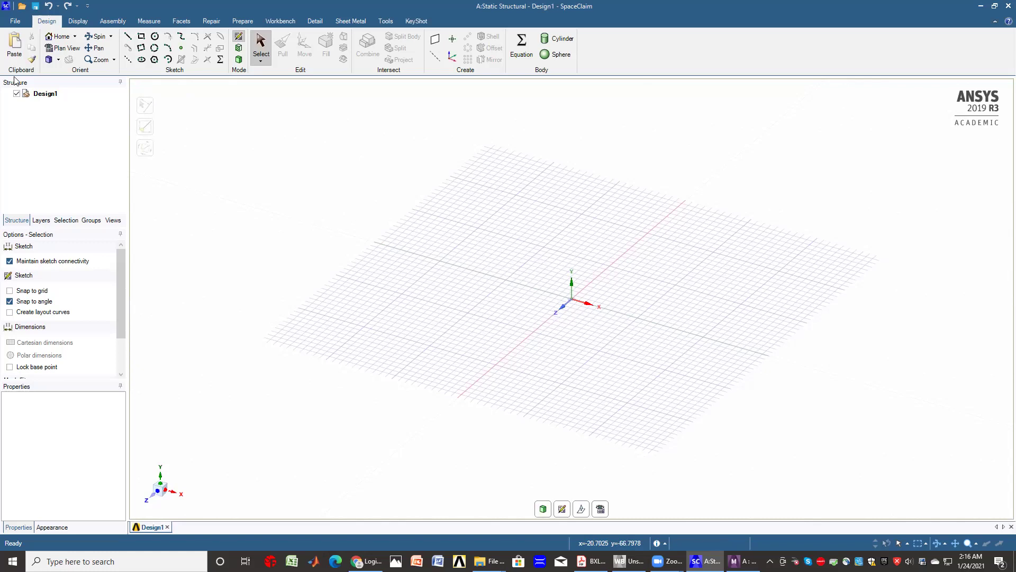
# Step: Start a new sketch on the vertical XY plane and view its grid in Plan View
pyautogui.click(49, 59)
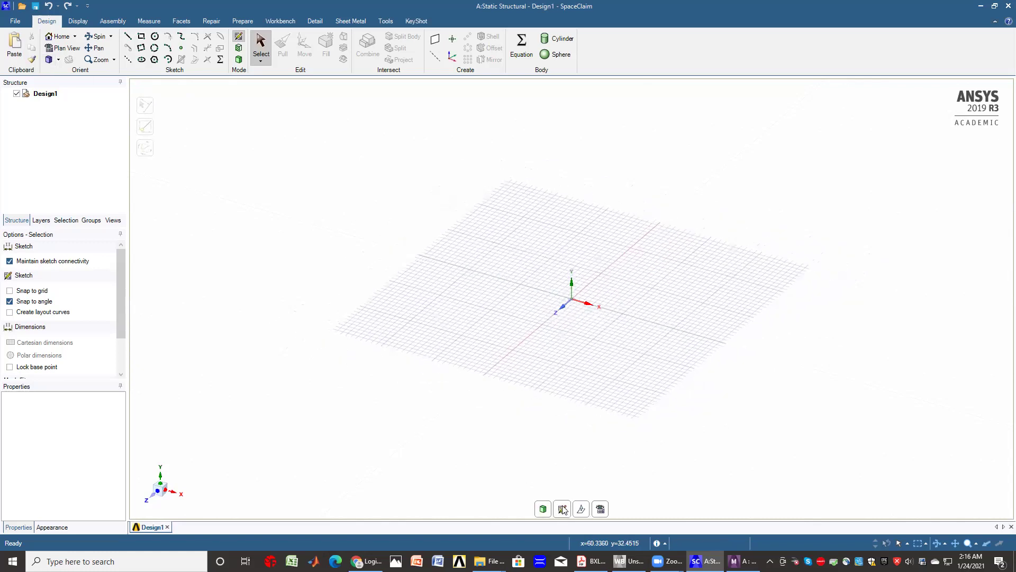
pyautogui.click(543, 508)
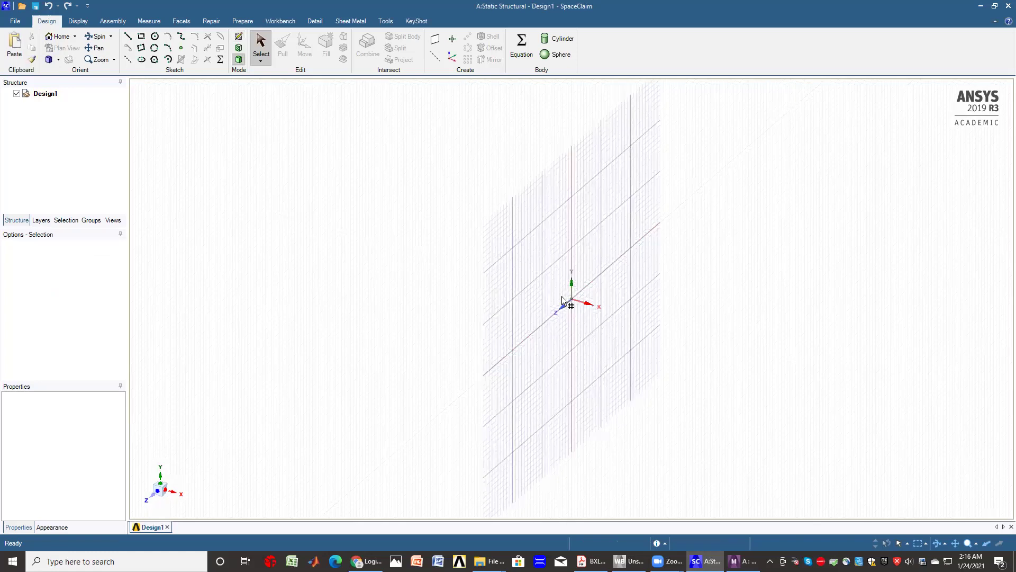
pyautogui.click(563, 300)
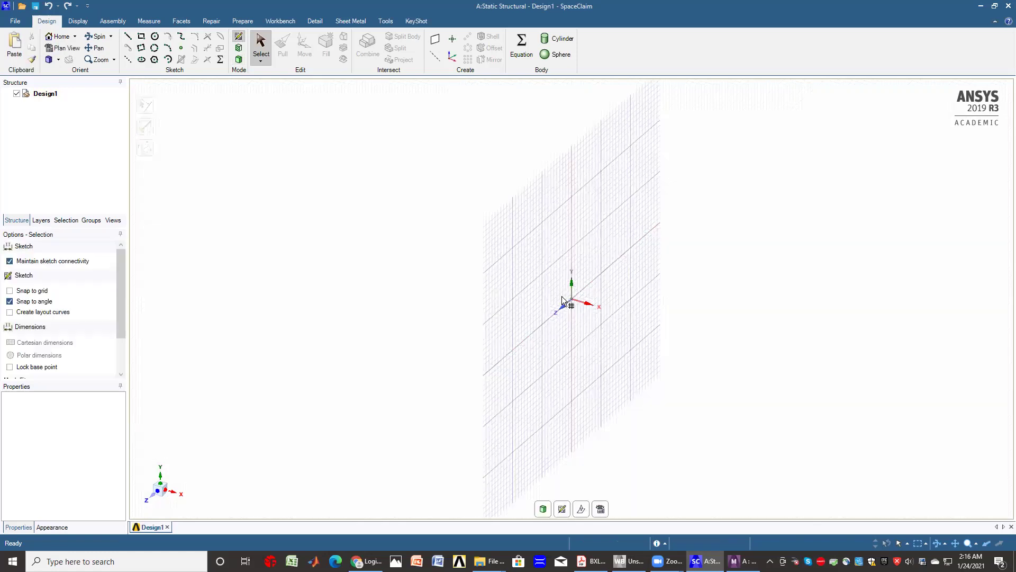
pyautogui.click(601, 509)
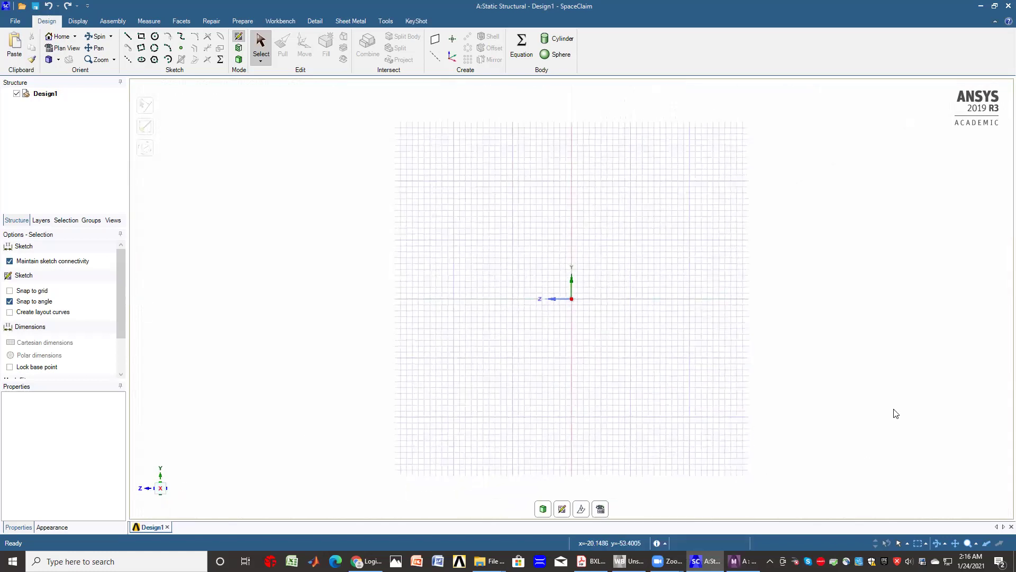
# Step: In SpaceClaim Options > Units, set Type to Imperial and Length to Feet
pyautogui.click(15, 23)
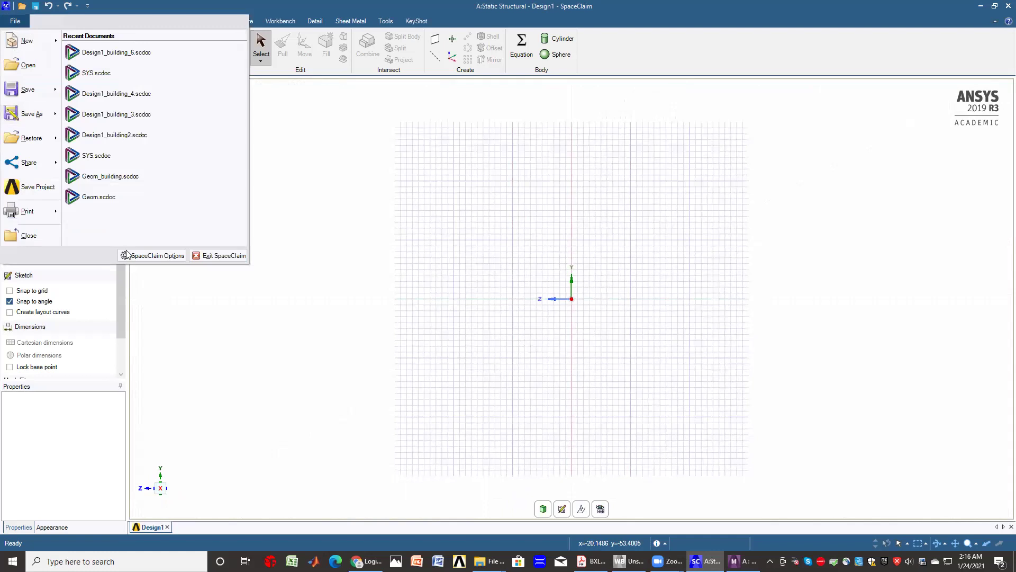
pyautogui.click(158, 257)
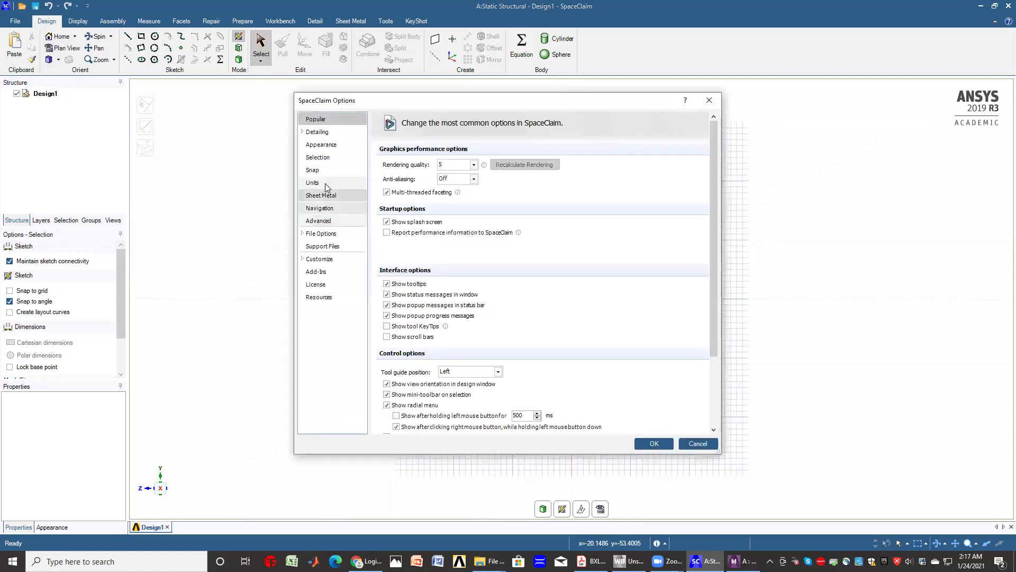
pyautogui.click(313, 183)
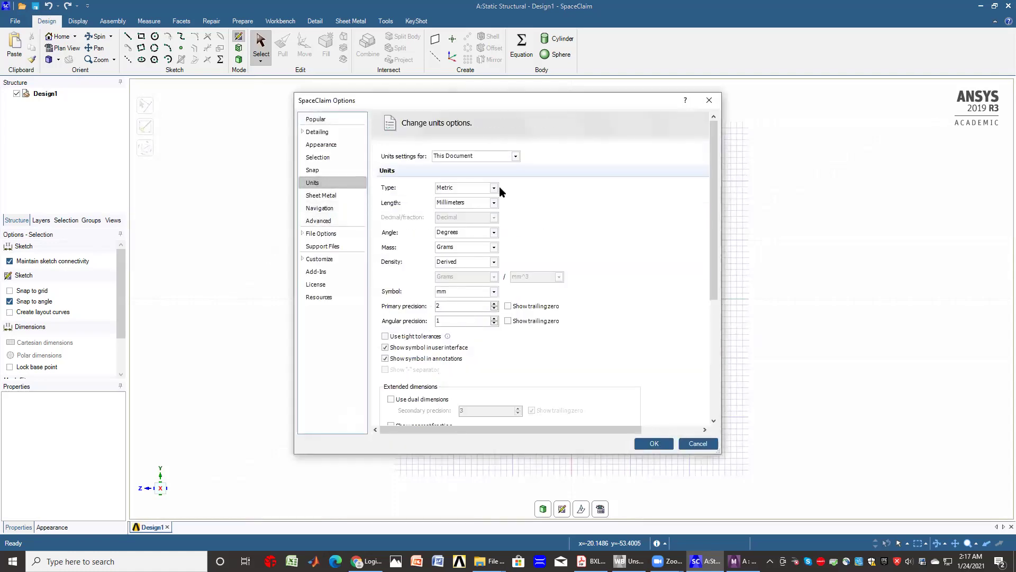
pyautogui.click(494, 188)
pyautogui.click(479, 204)
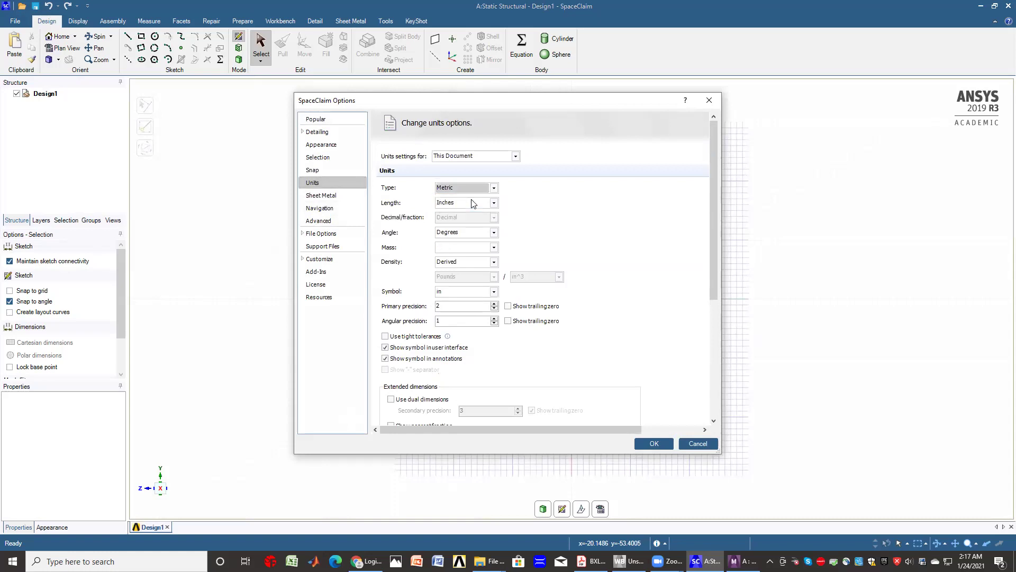
pyautogui.click(493, 203)
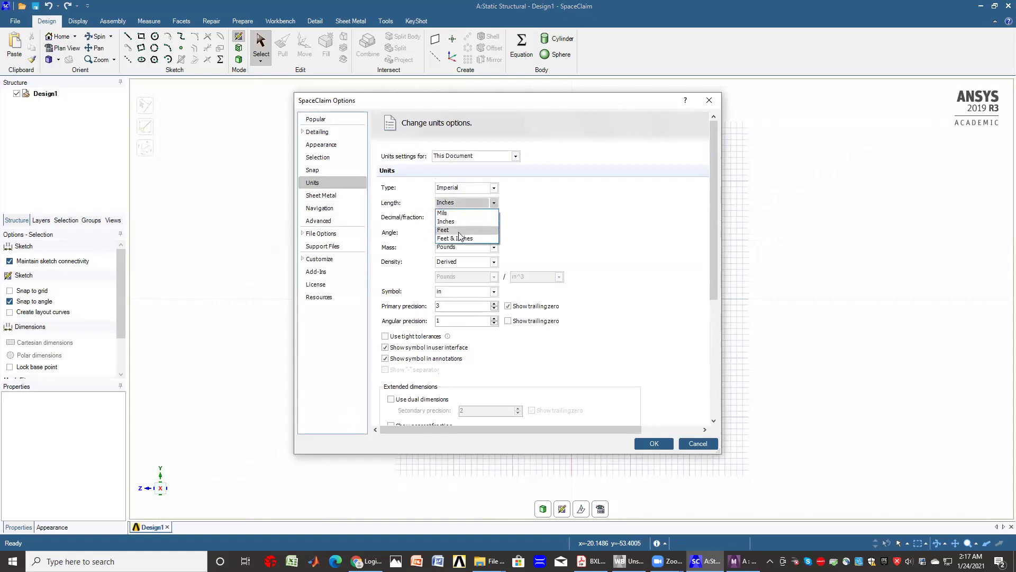
pyautogui.click(460, 231)
pyautogui.click(647, 444)
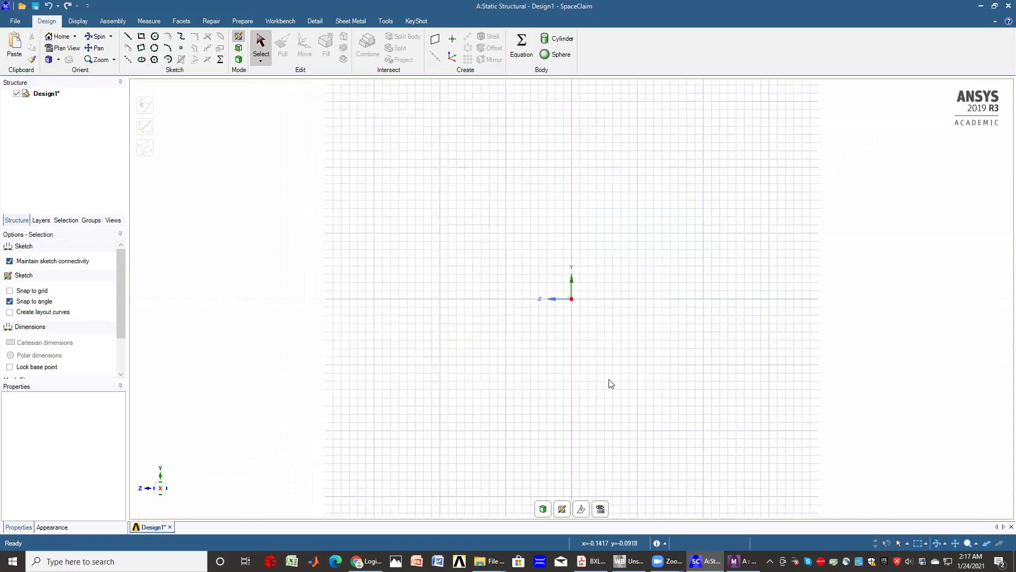
# Step: Draw a 10 ft left column from the origin and a 10 ft first roof segment
pyautogui.click(127, 36)
pyautogui.click(571, 298)
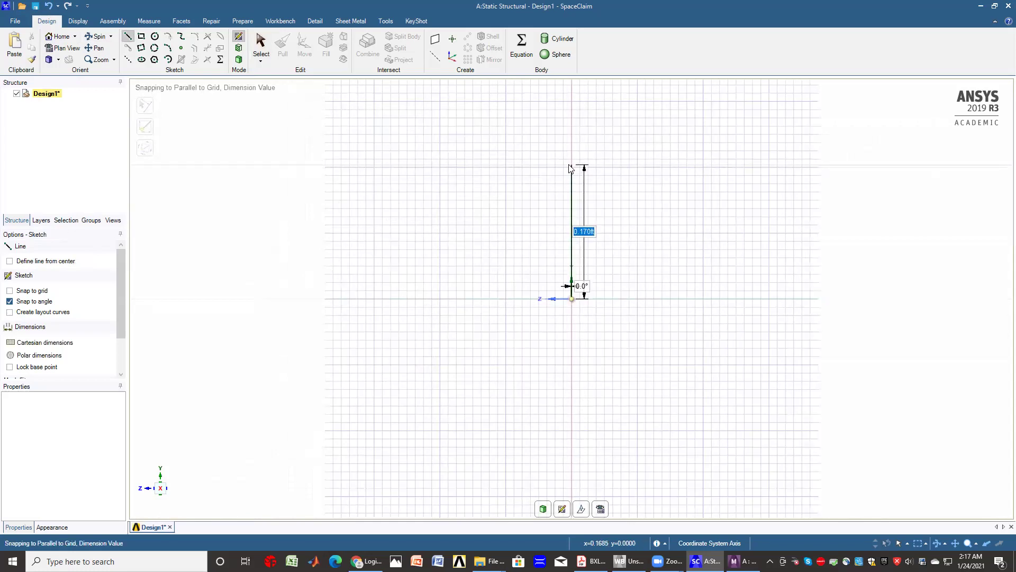
pyautogui.write('10')
pyautogui.press('Return')
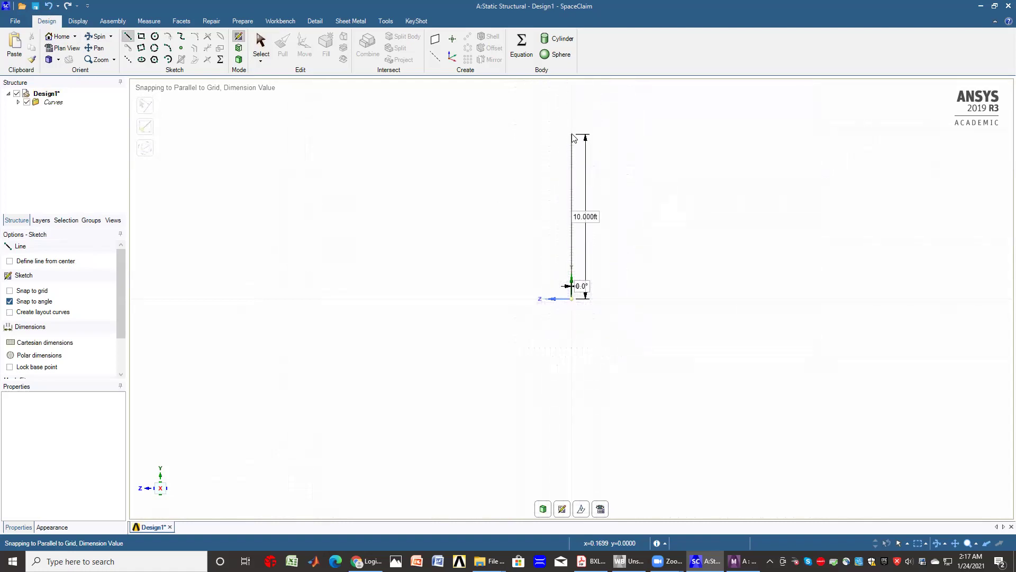
pyautogui.click(571, 135)
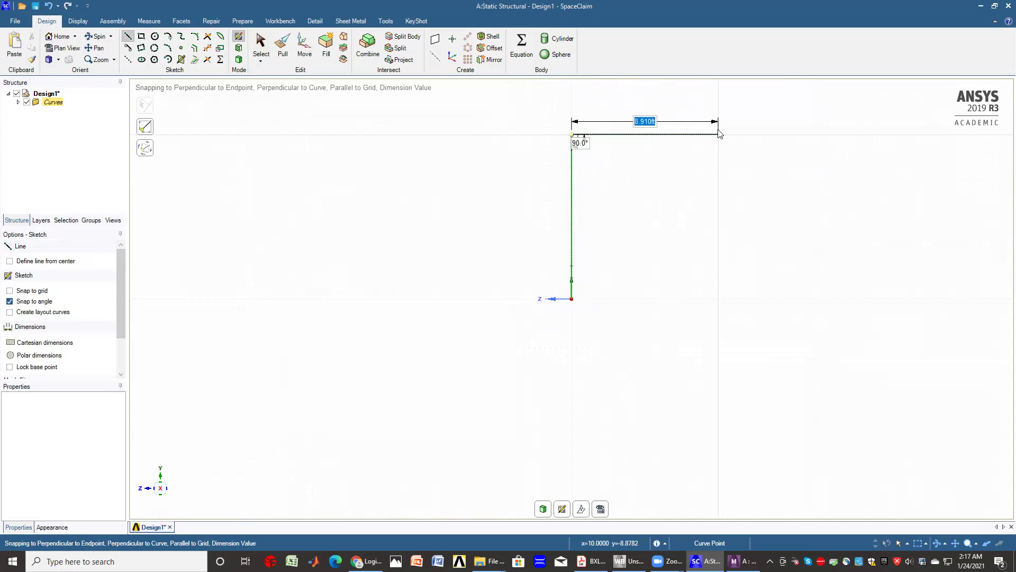
pyautogui.write('10')
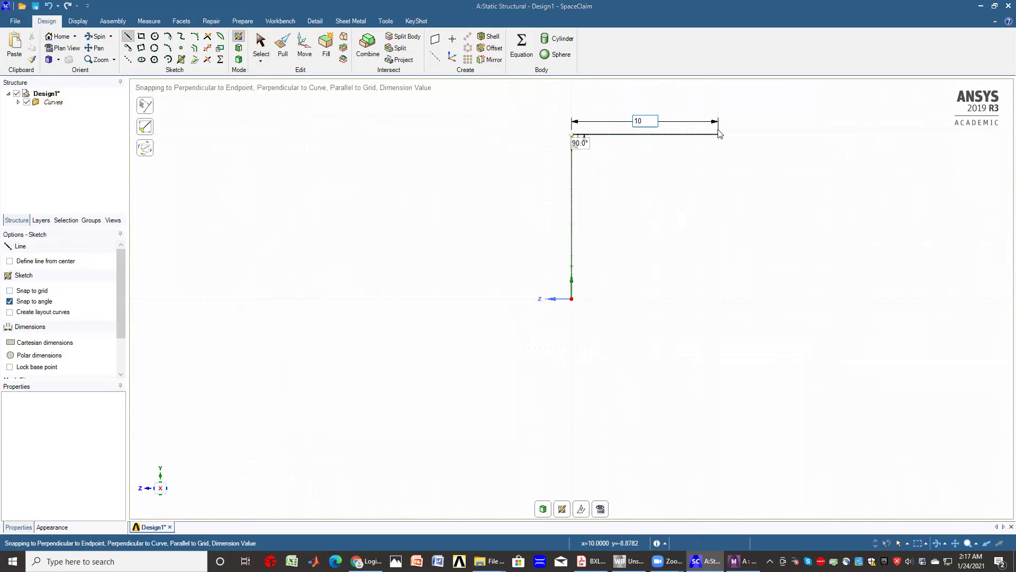
pyautogui.press('Return')
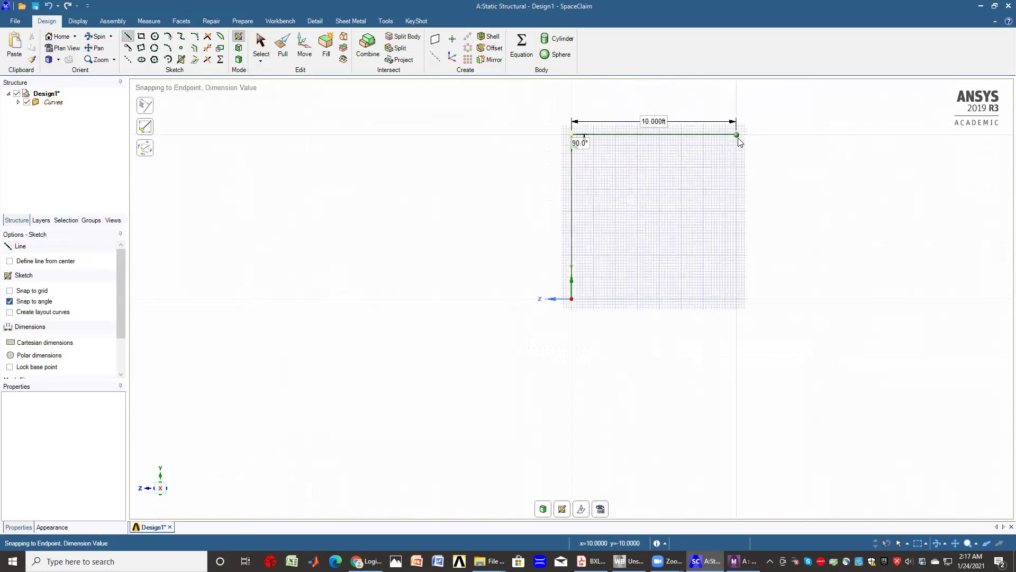
# Step: Continue the roof with 12 ft and 10 ft segments, then a 10 ft right-end column
pyautogui.click(751, 137)
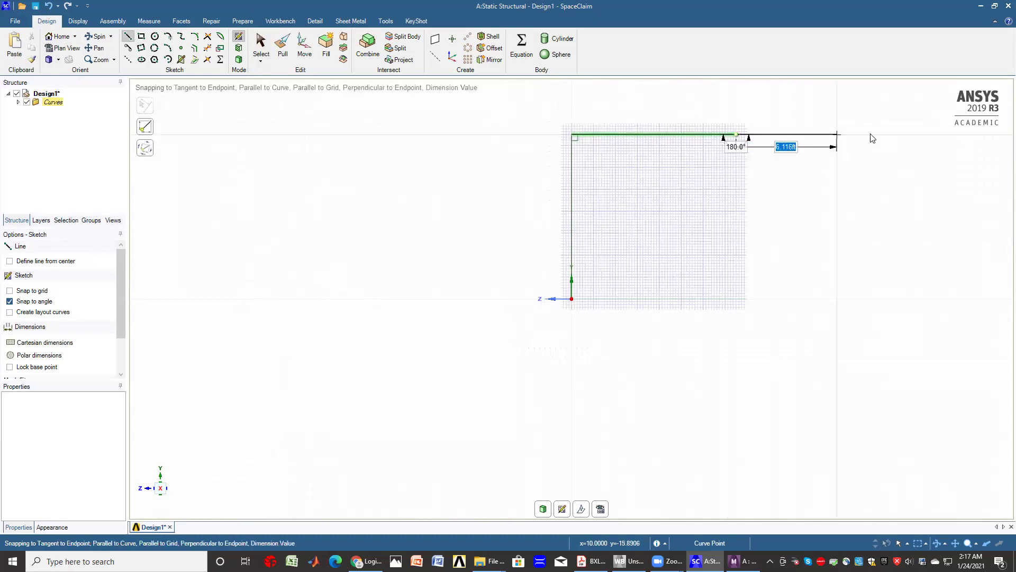
pyautogui.write('12')
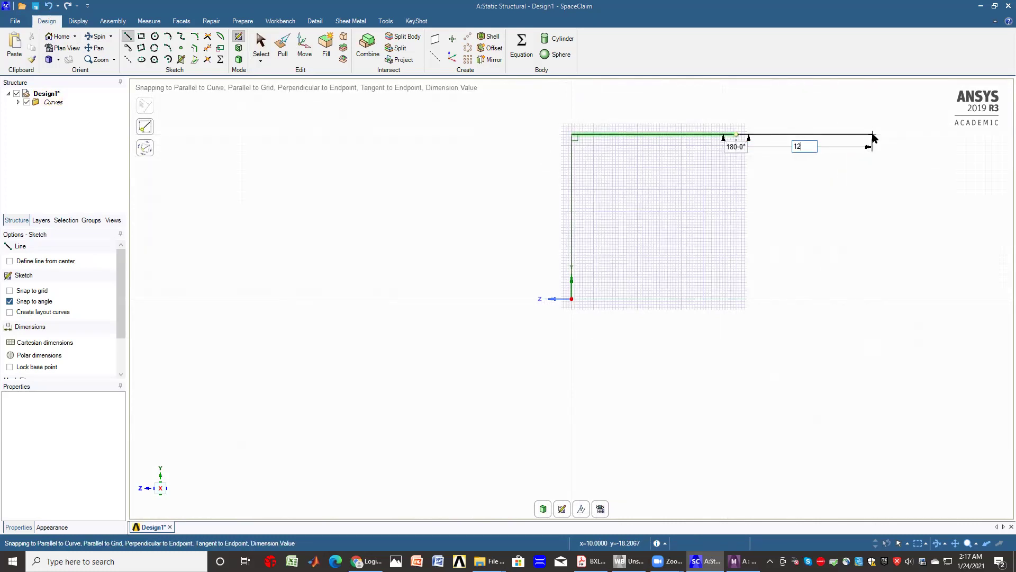
pyautogui.press('Return')
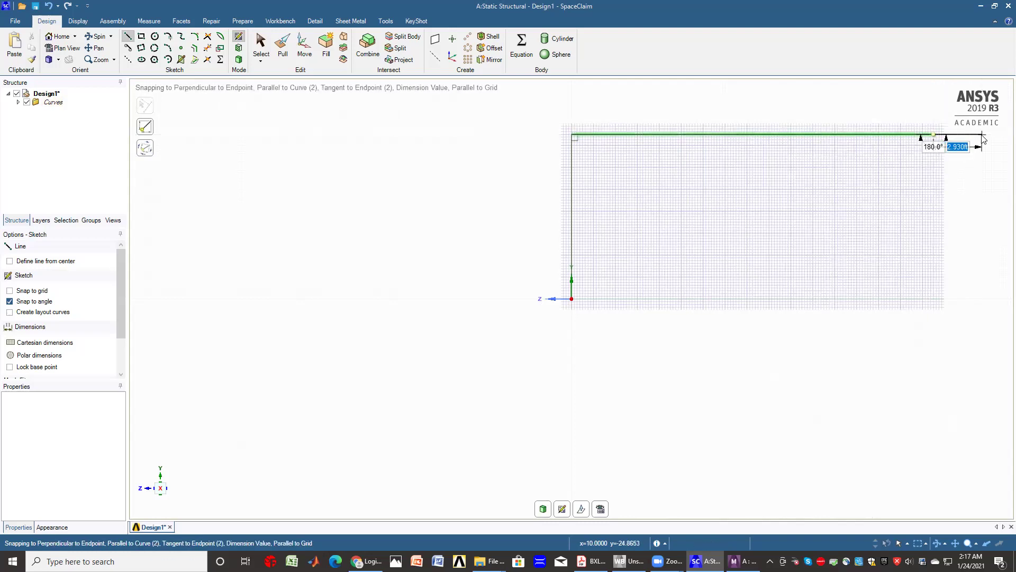
pyautogui.write('10')
pyautogui.press('Return')
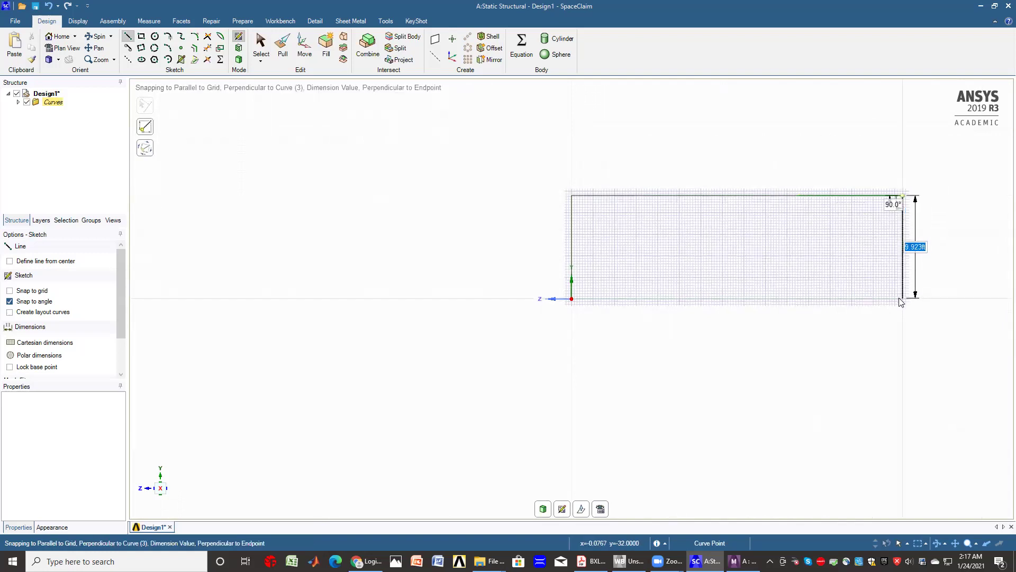
pyautogui.write('10')
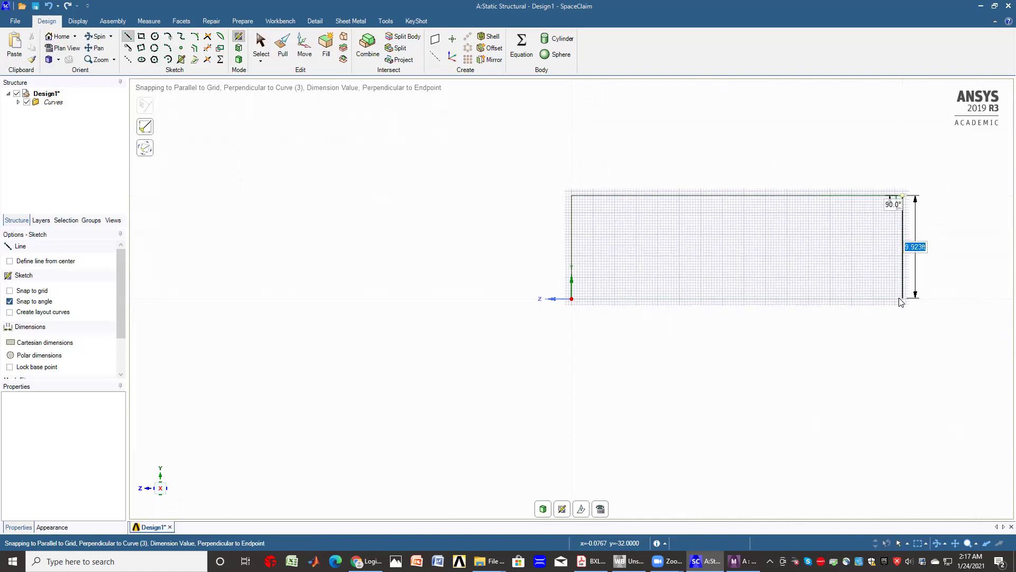
pyautogui.press('Return')
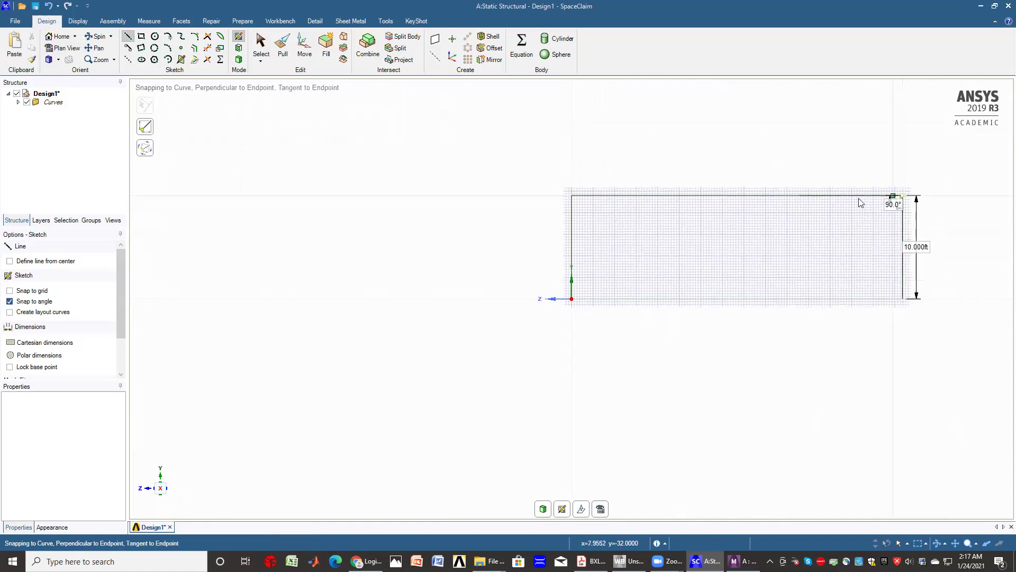
# Step: Draw two interior columns from the roof line down to ground level
pyautogui.click(799, 196)
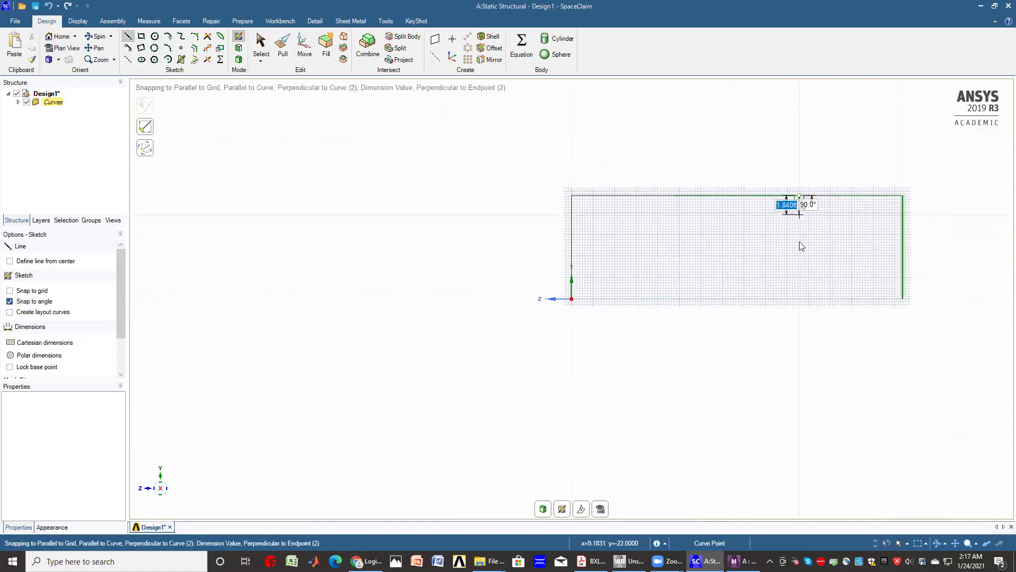
pyautogui.click(801, 300)
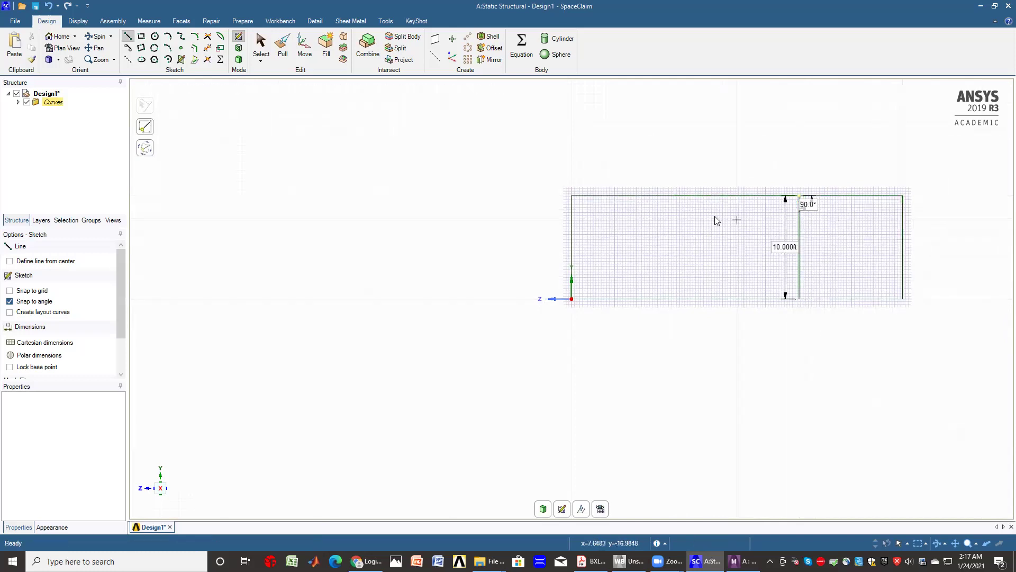
pyautogui.click(675, 196)
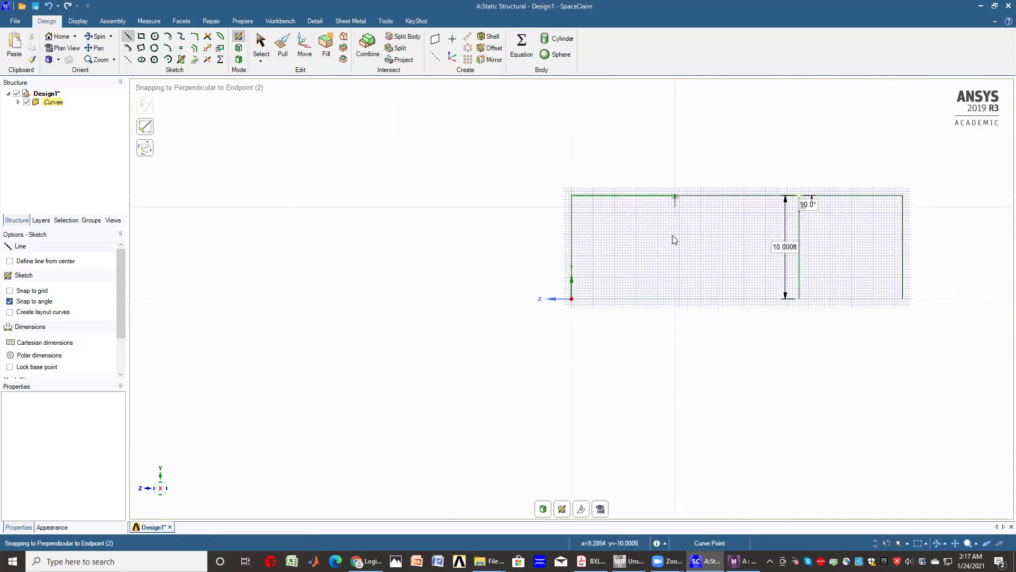
pyautogui.click(675, 300)
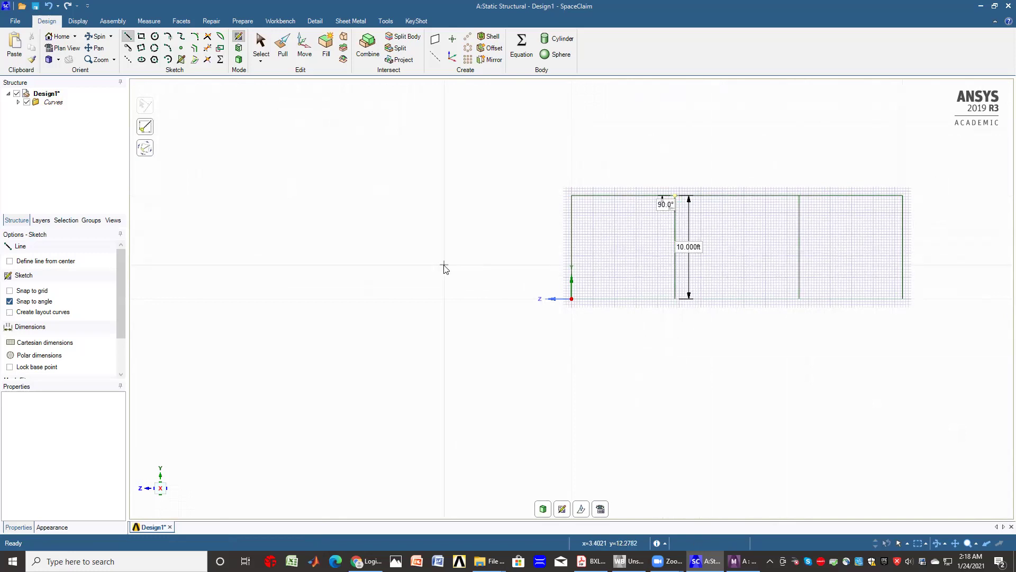
# Step: Exit the sketch into 3D and add a Rectangle beam profile from Prepare > Profiles
pyautogui.click(261, 46)
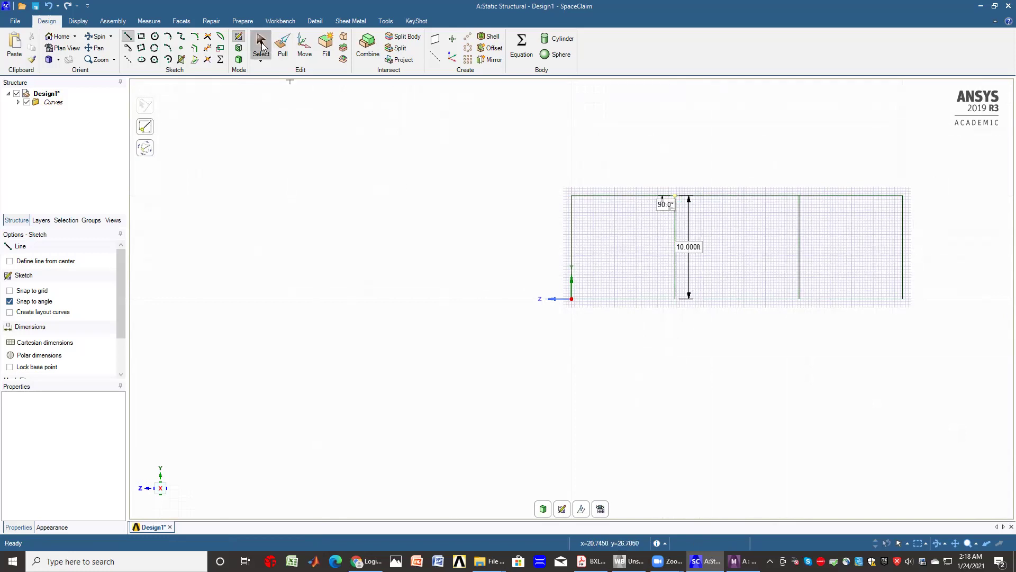
pyautogui.click(239, 59)
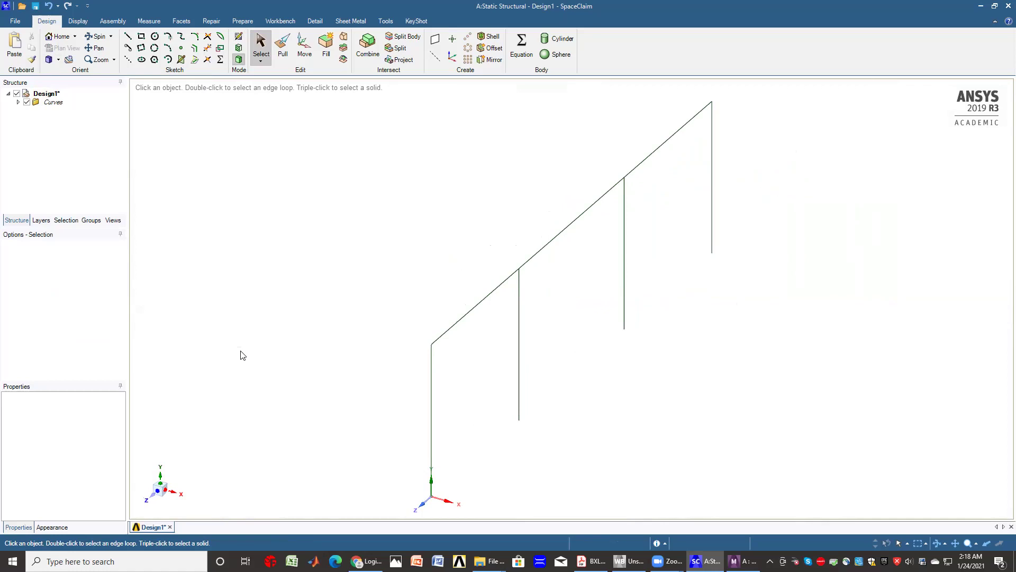
pyautogui.click(243, 21)
pyautogui.click(381, 60)
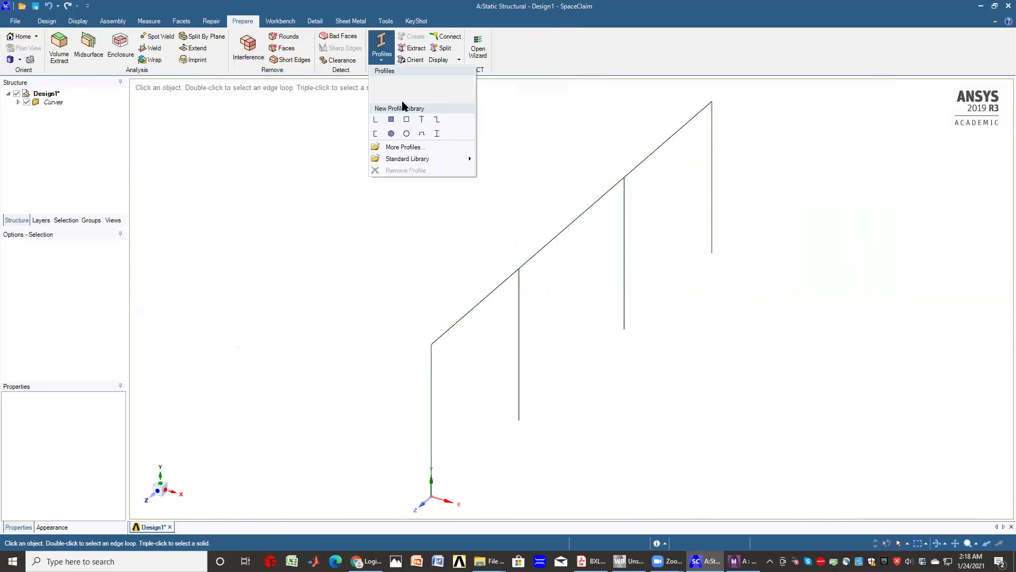
pyautogui.click(391, 120)
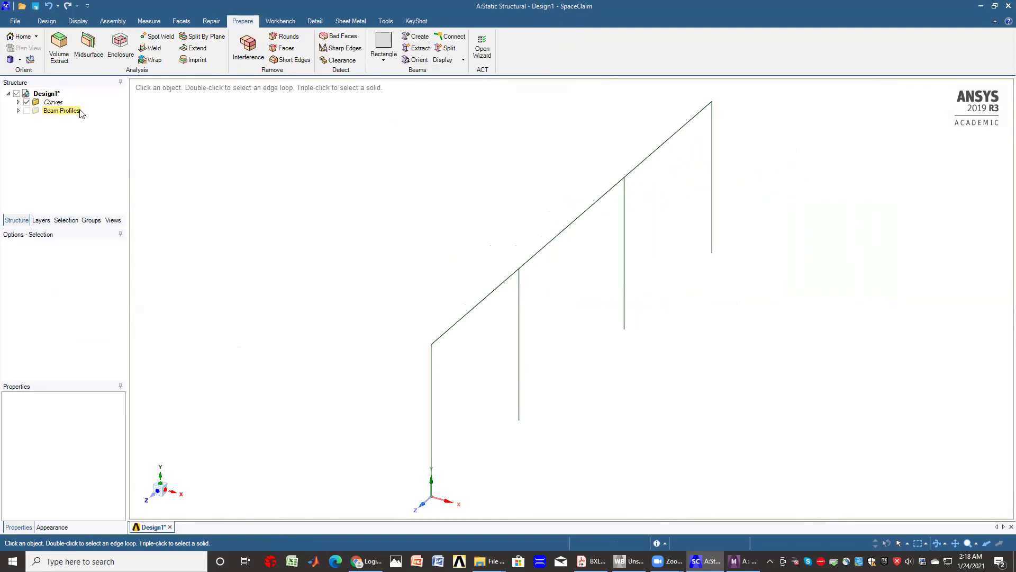
# Step: Open the Rectangle profile for editing, leaving its B dimension unchanged
pyautogui.click(17, 111)
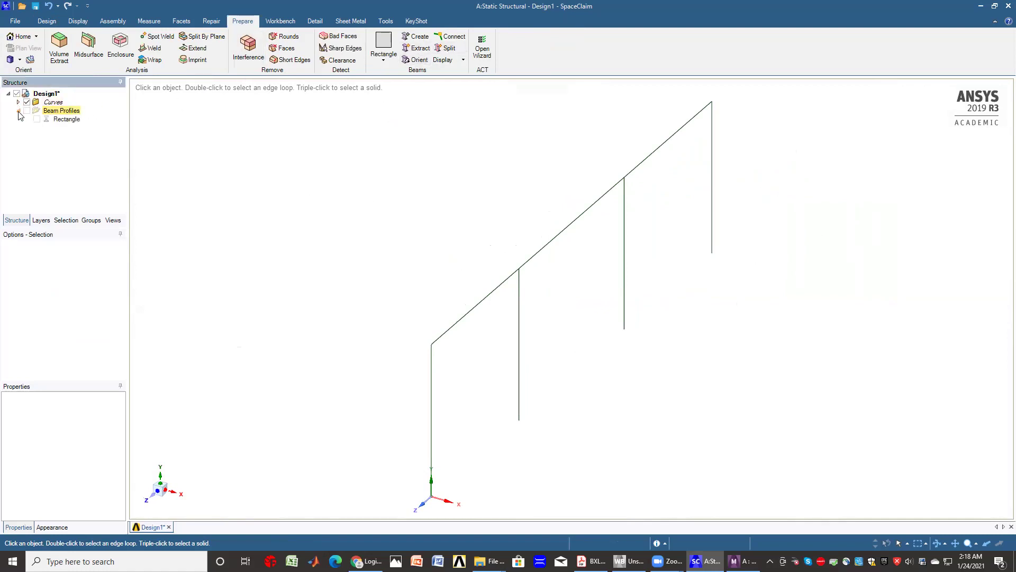
pyautogui.rightClick(67, 122)
pyautogui.click(94, 128)
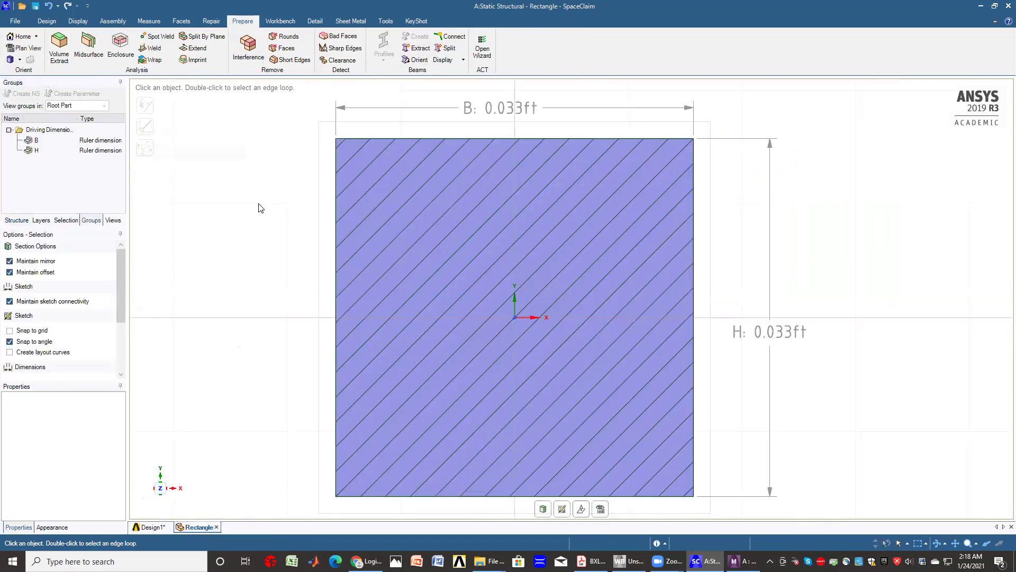
pyautogui.click(68, 141)
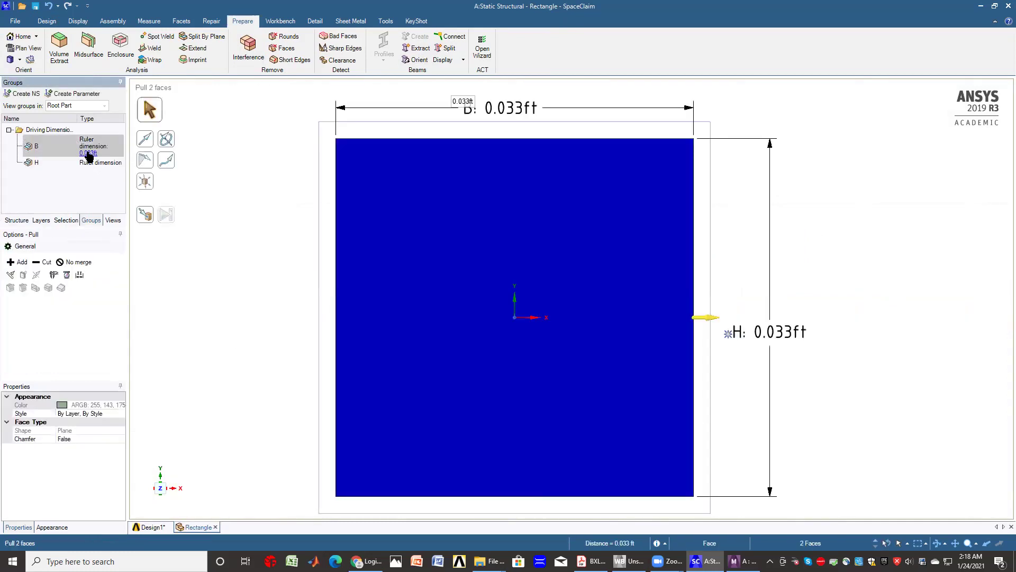
pyautogui.click(89, 153)
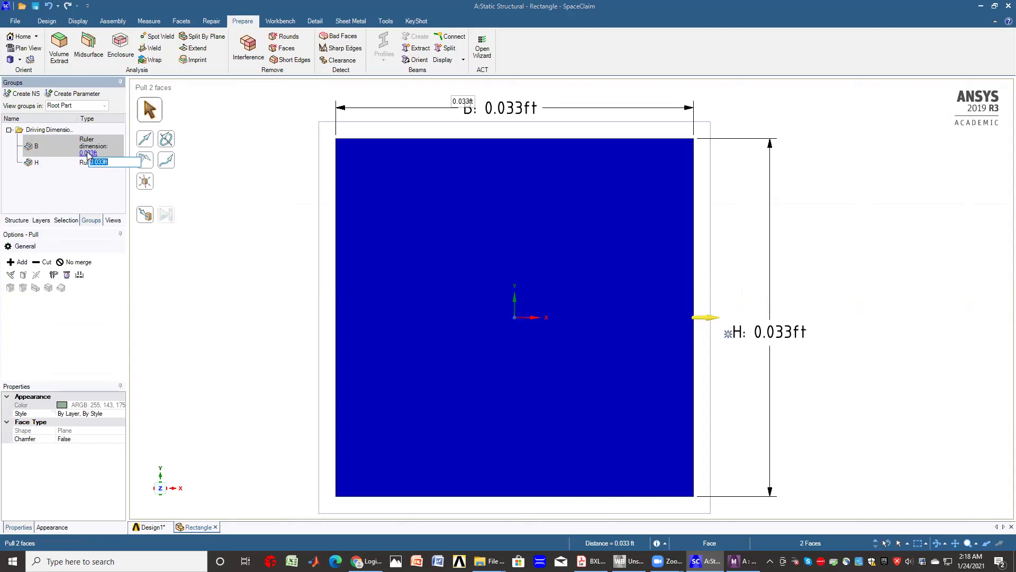
pyautogui.press('BackSpace')
pyautogui.press('Escape')
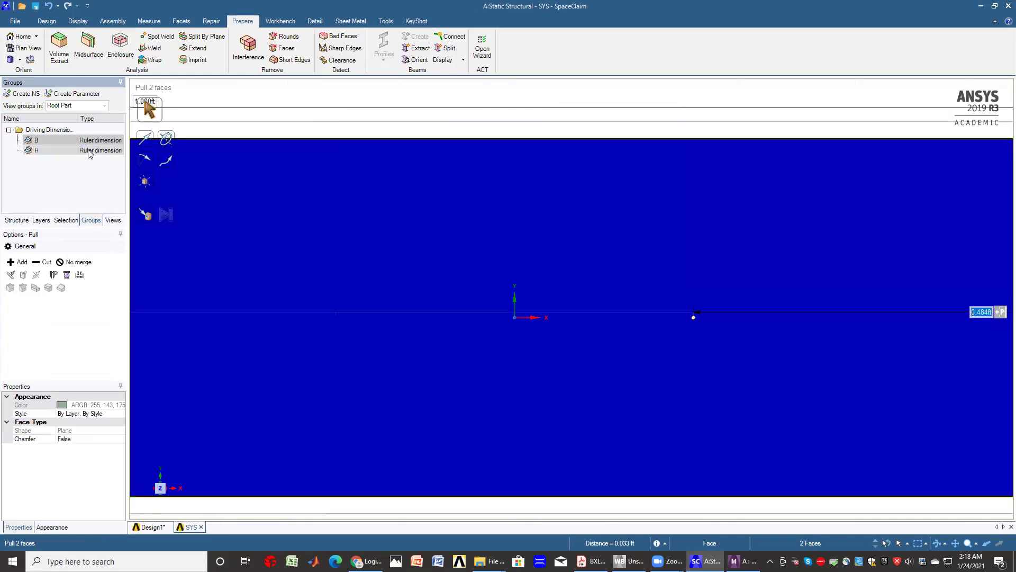
# Step: Set the profile's H dimension to 1 ft and zoom to extents
pyautogui.click(83, 152)
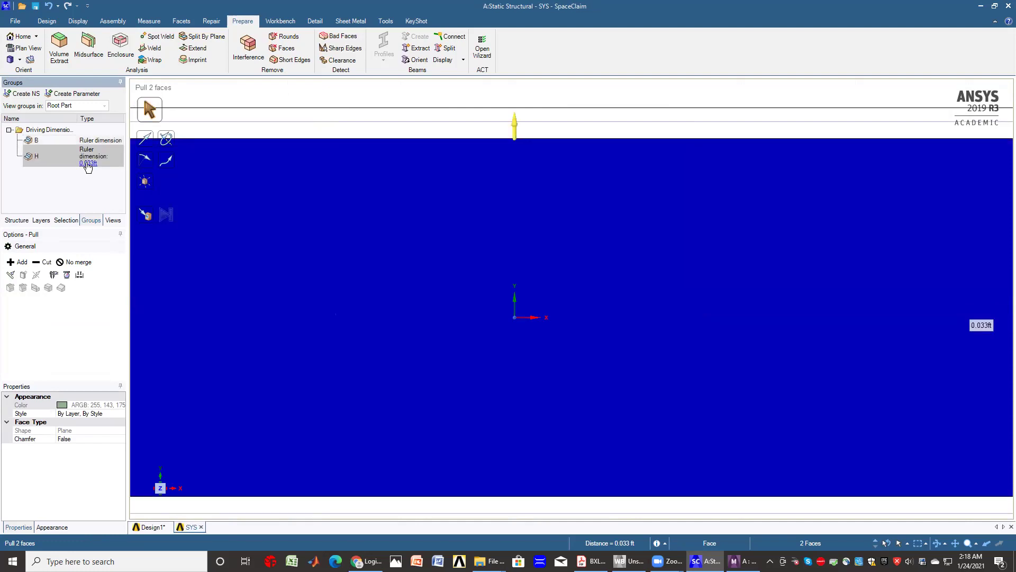
pyautogui.click(88, 163)
pyautogui.write('1')
pyautogui.press('Return')
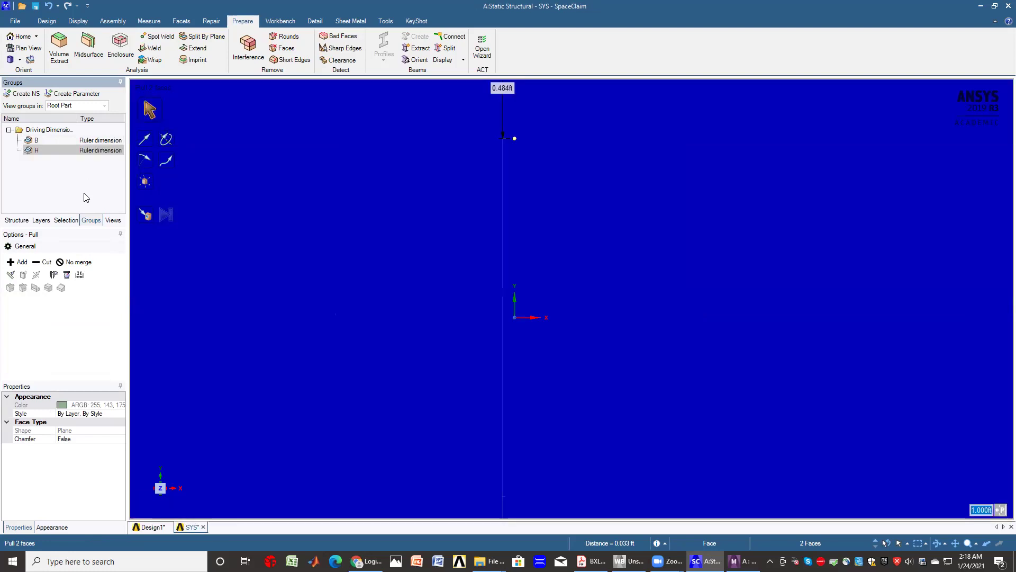
pyautogui.click(46, 22)
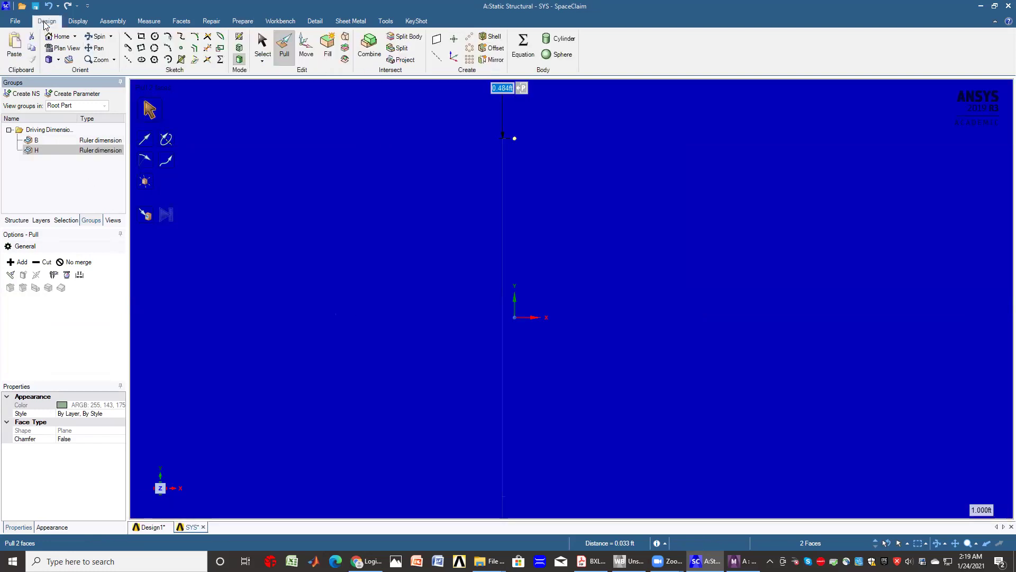
pyautogui.click(114, 60)
pyautogui.click(115, 73)
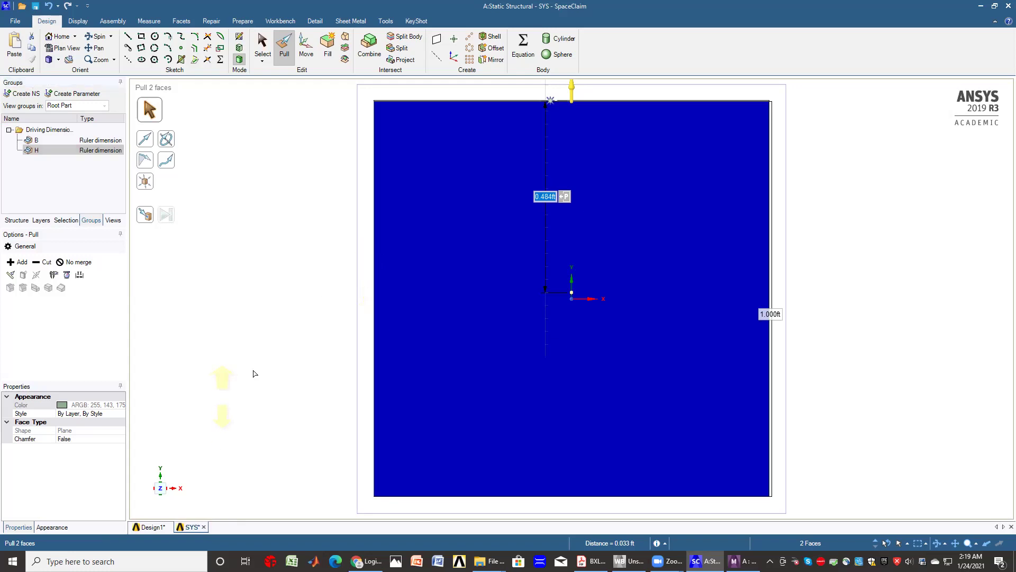
# Step: Back in Design1, select all seven frame lines: four columns and three roof segments
pyautogui.click(149, 527)
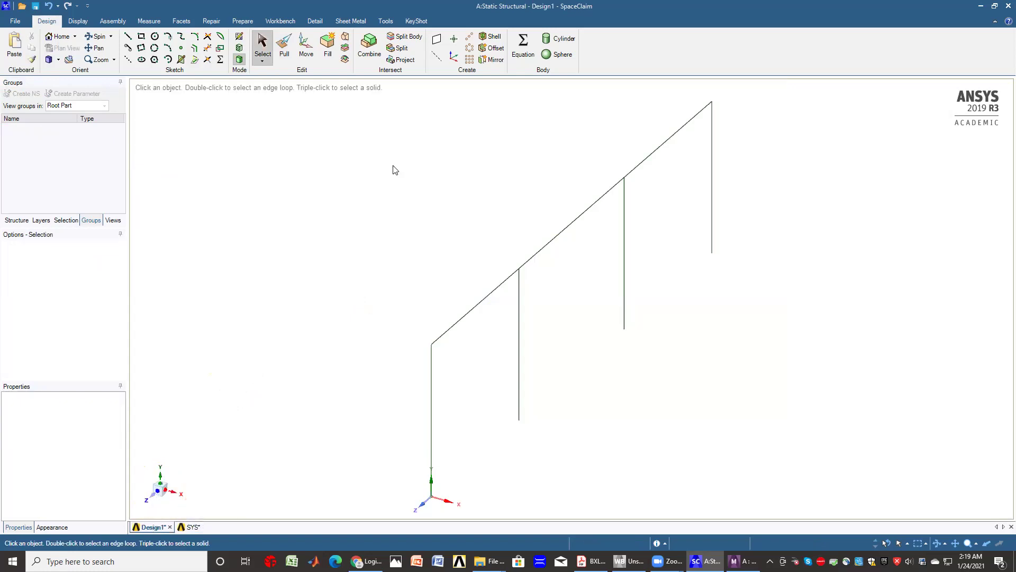
pyautogui.click(245, 24)
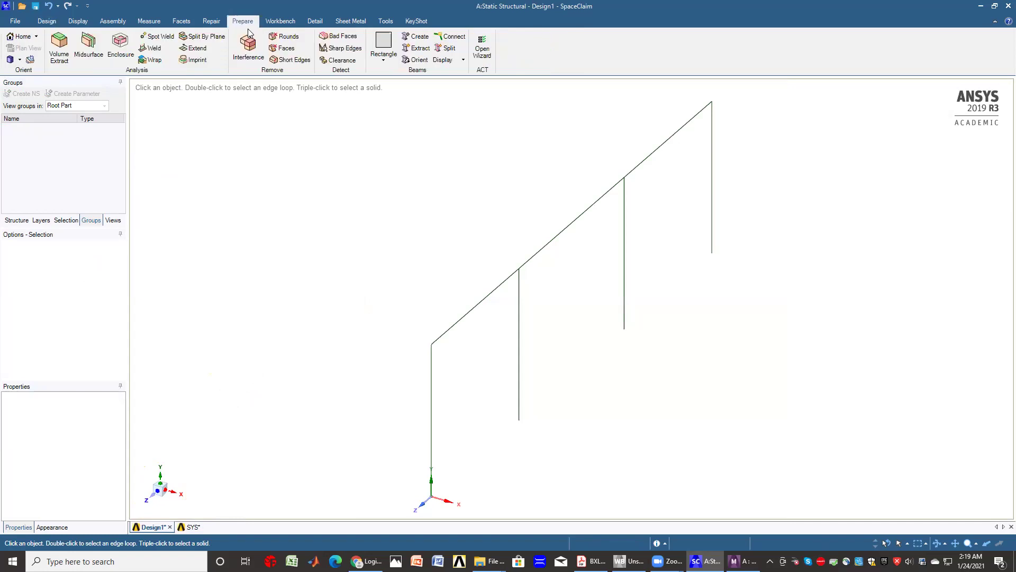
pyautogui.click(430, 414)
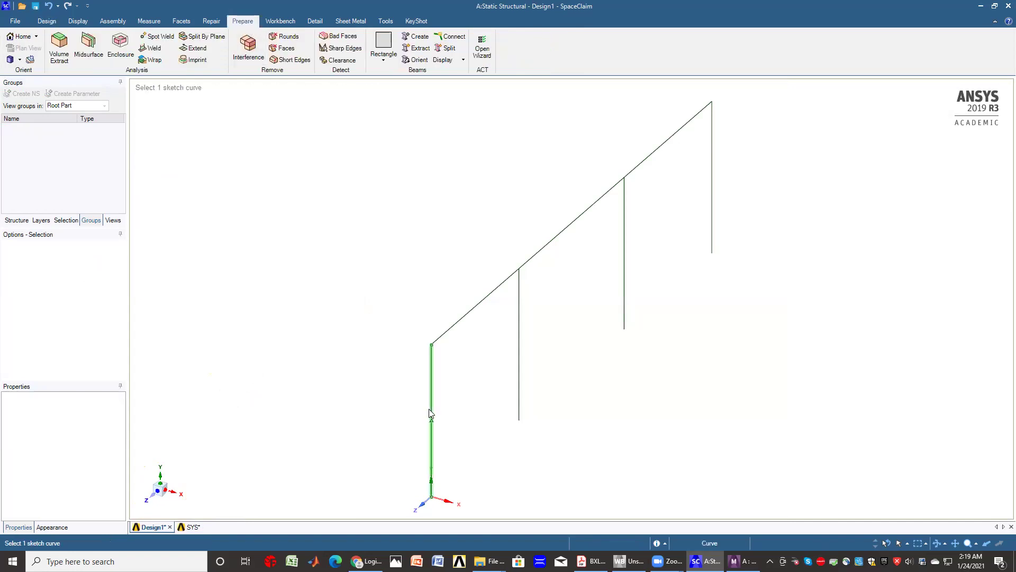
pyautogui.click(430, 441)
pyautogui.keyDown('ctrl'); pyautogui.click(519, 404); pyautogui.keyUp('ctrl')
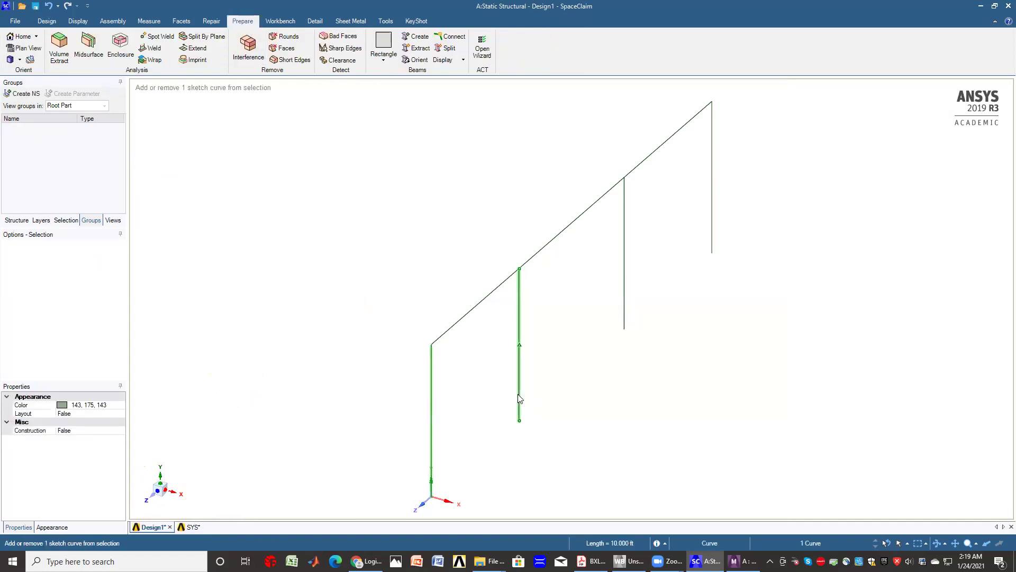
pyautogui.keyDown('ctrl'); pyautogui.click(623, 303); pyautogui.keyUp('ctrl')
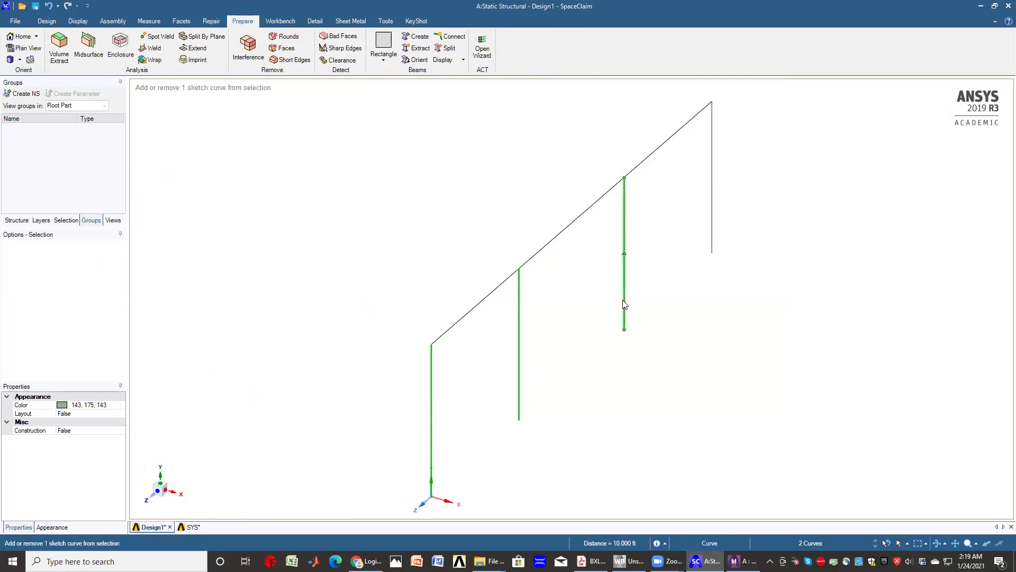
pyautogui.keyDown('ctrl'); pyautogui.click(711, 227); pyautogui.keyUp('ctrl')
pyautogui.keyDown('ctrl'); pyautogui.click(662, 147); pyautogui.keyUp('ctrl')
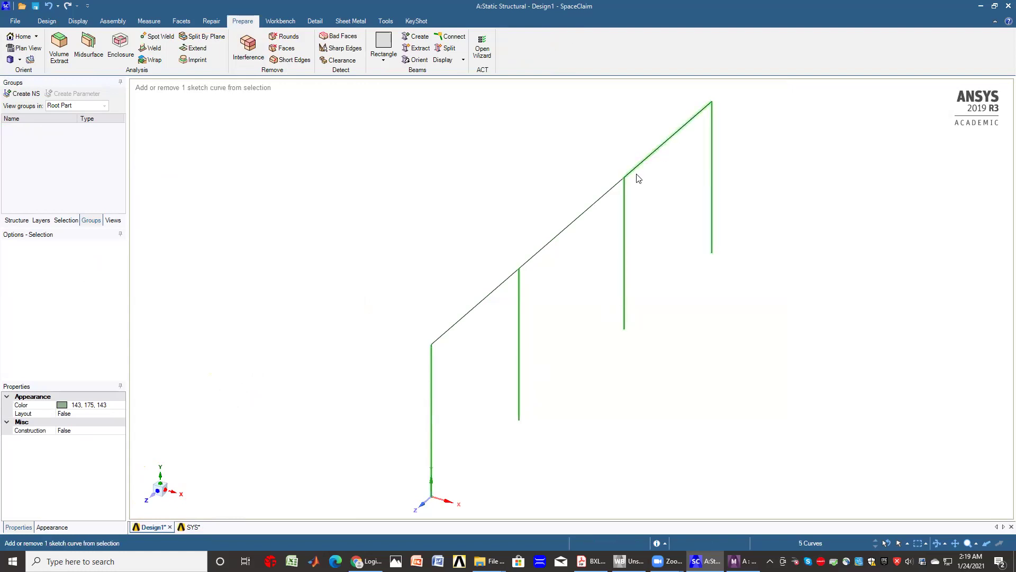
pyautogui.keyDown('ctrl'); pyautogui.click(607, 194); pyautogui.keyUp('ctrl')
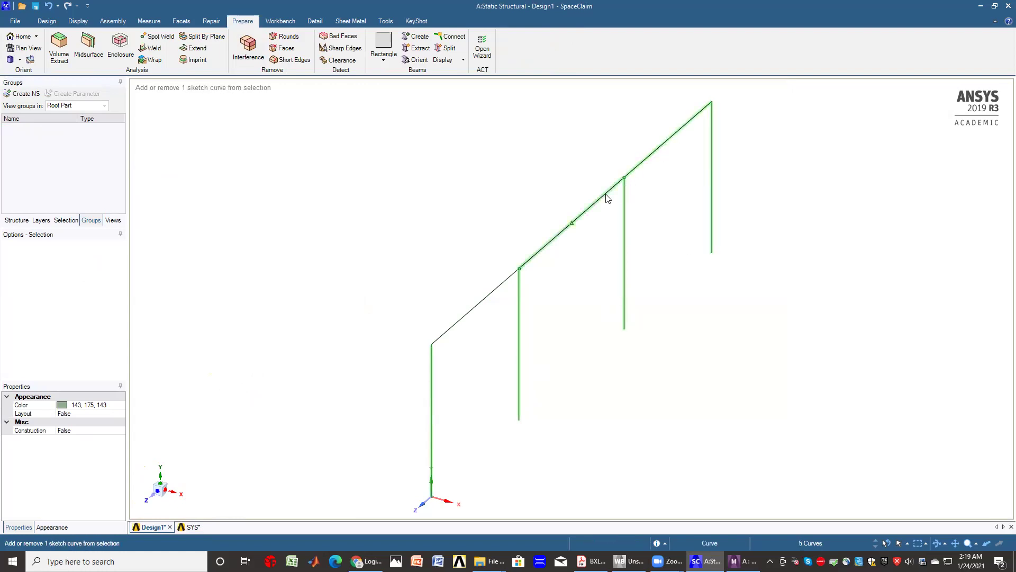
pyautogui.keyDown('ctrl'); pyautogui.click(491, 293); pyautogui.keyUp('ctrl')
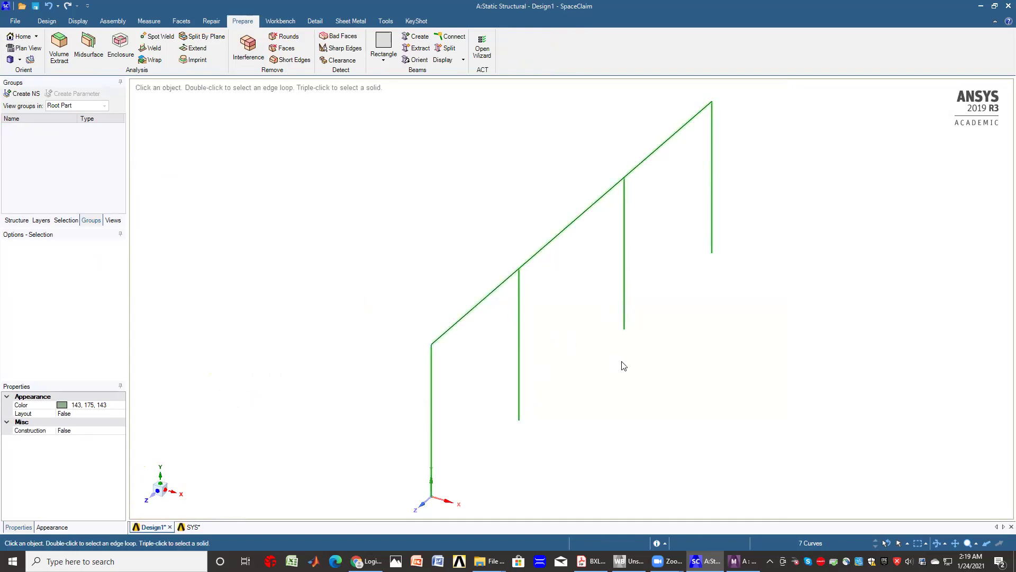
# Step: Create Rectangle-profile beams on the selected lines and display them as wire beams
pyautogui.click(464, 60)
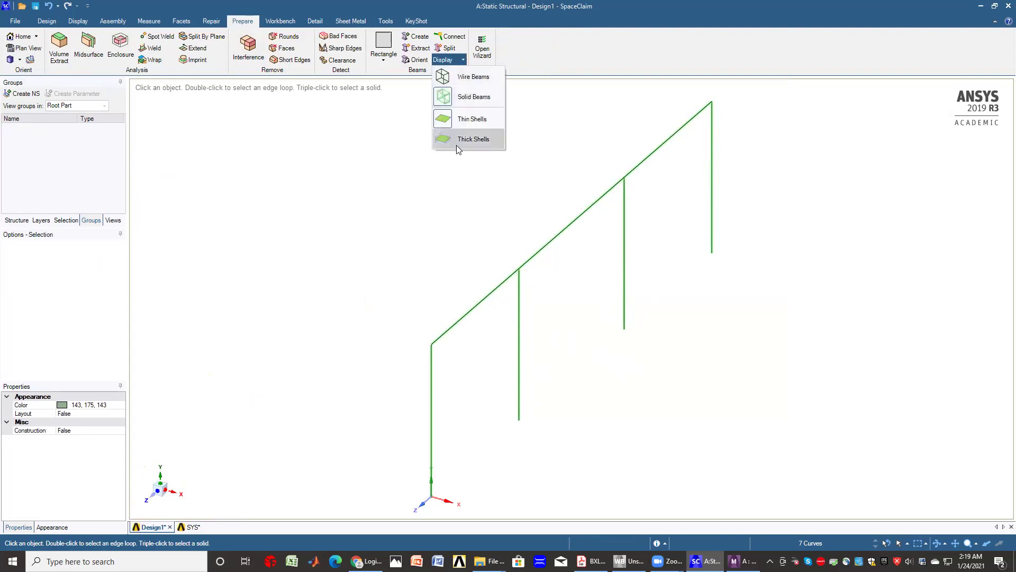
pyautogui.click(469, 101)
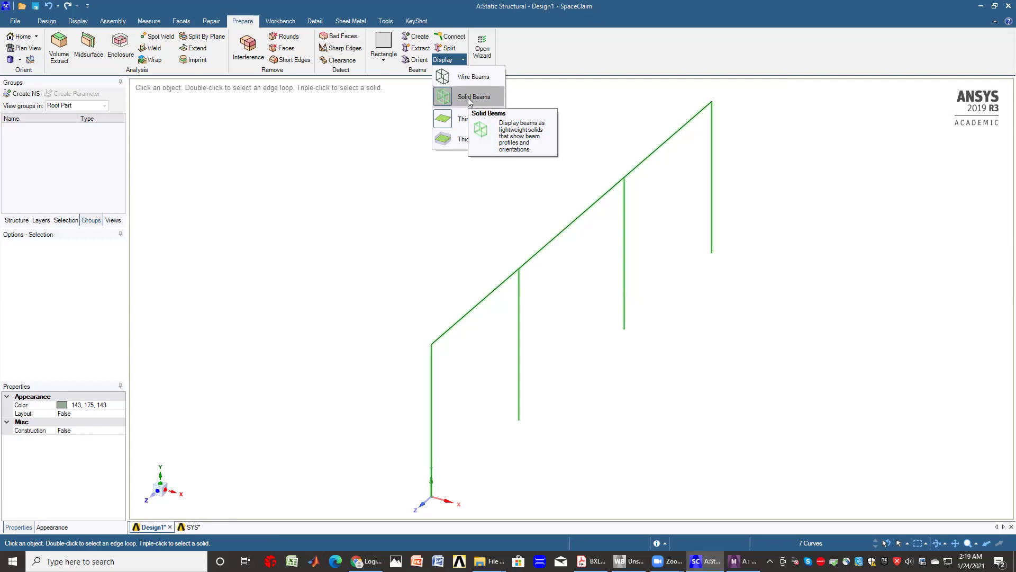
pyautogui.click(383, 60)
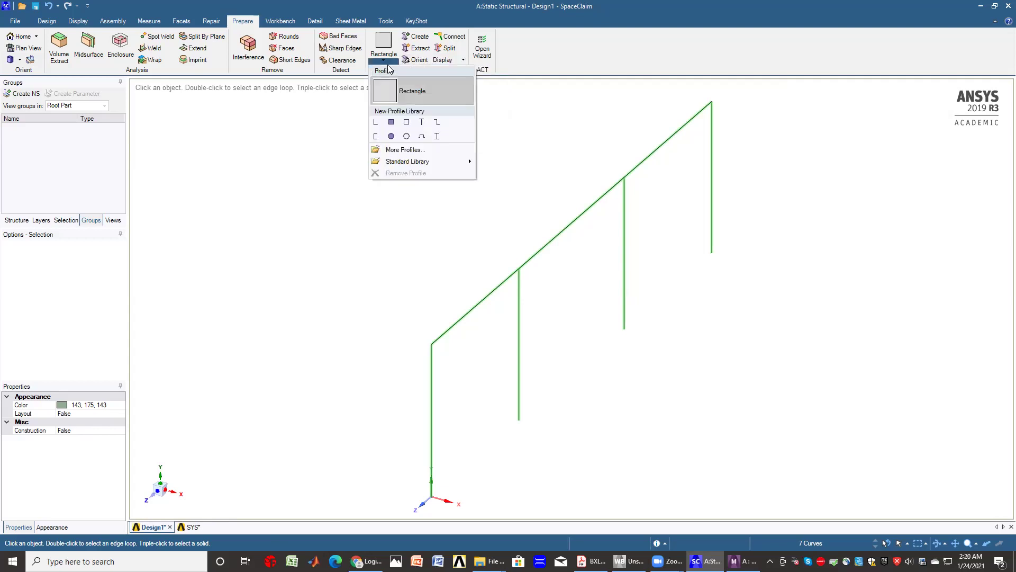
pyautogui.click(415, 36)
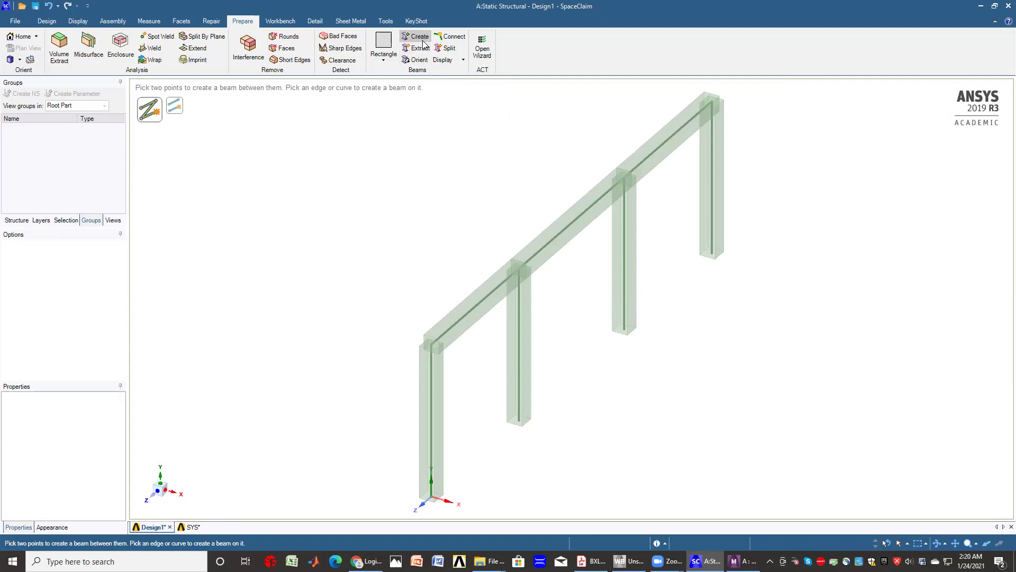
pyautogui.click(459, 62)
pyautogui.click(463, 77)
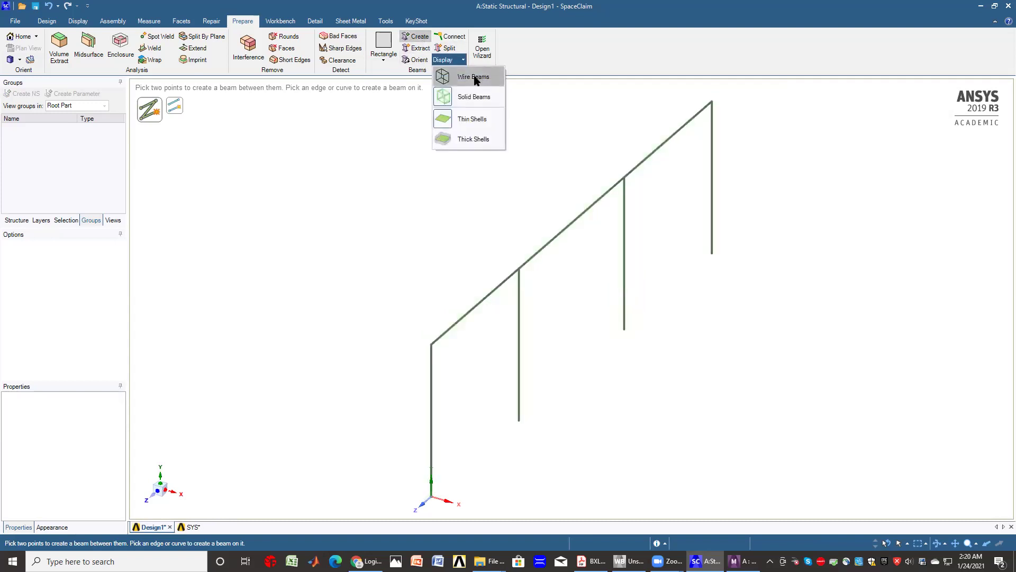
# Step: Start a Linear Pattern of the whole frame with count 4 and 10 ft pitch
pyautogui.click(47, 23)
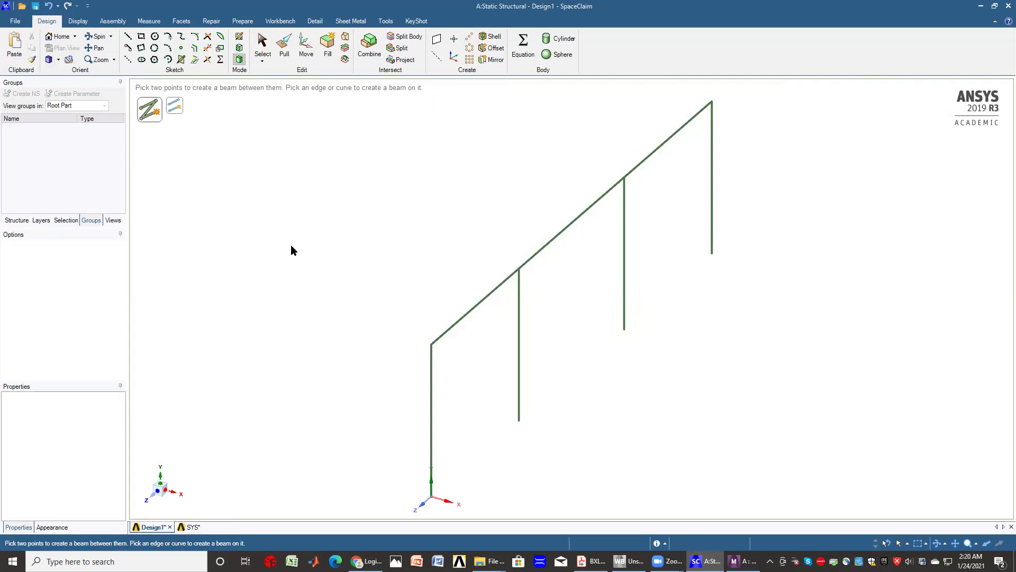
pyautogui.click(469, 36)
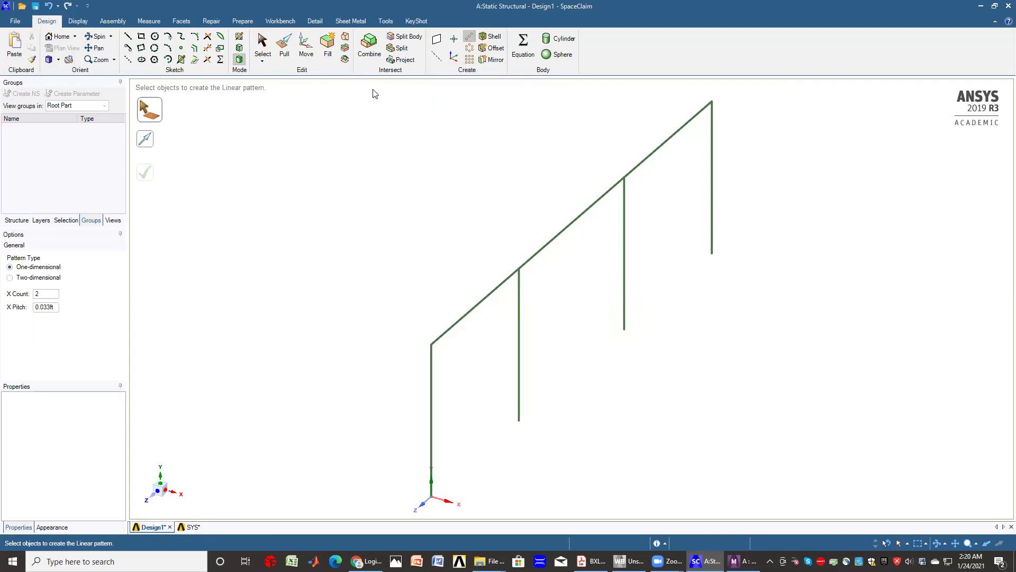
pyautogui.moveTo(373, 89); pyautogui.dragTo(787, 512)
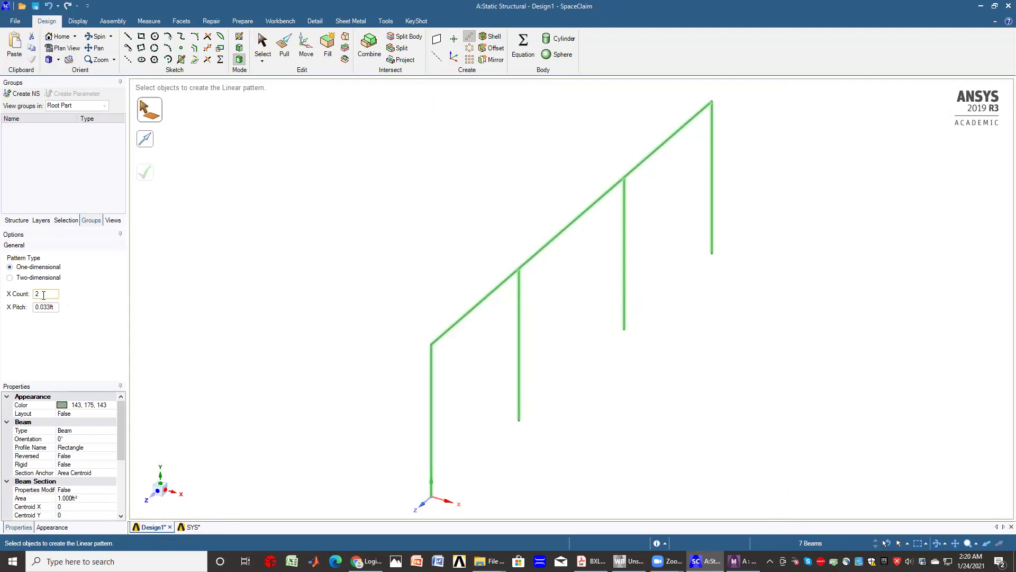
pyautogui.moveTo(42, 296); pyautogui.dragTo(35, 296)
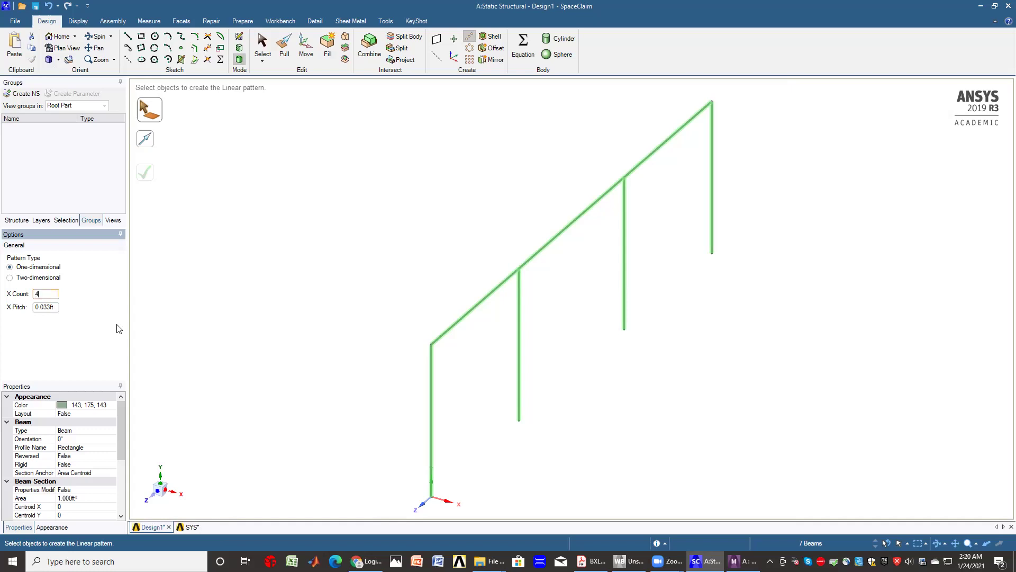
pyautogui.moveTo(56, 308); pyautogui.dragTo(31, 311)
pyautogui.write('10')
# Step: Direct the pattern along the reversed X axis, create it, and zoom to extents
pyautogui.click(149, 144)
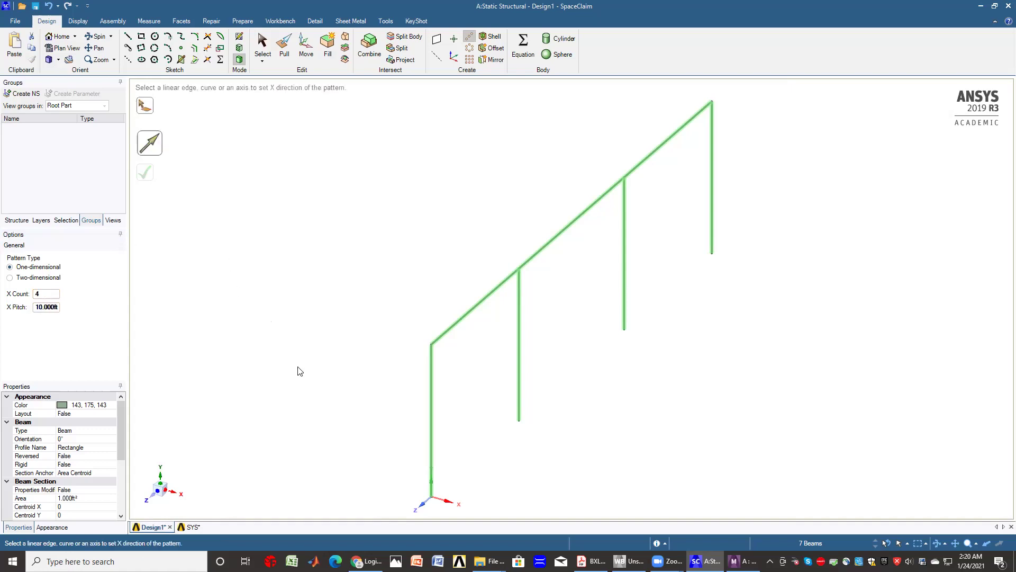
pyautogui.click(443, 502)
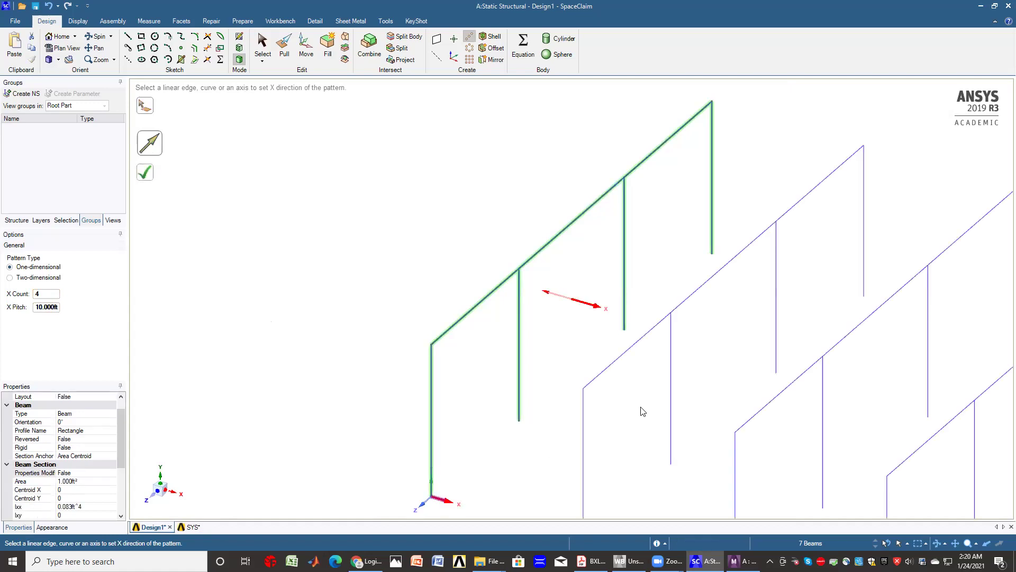
pyautogui.click(559, 300)
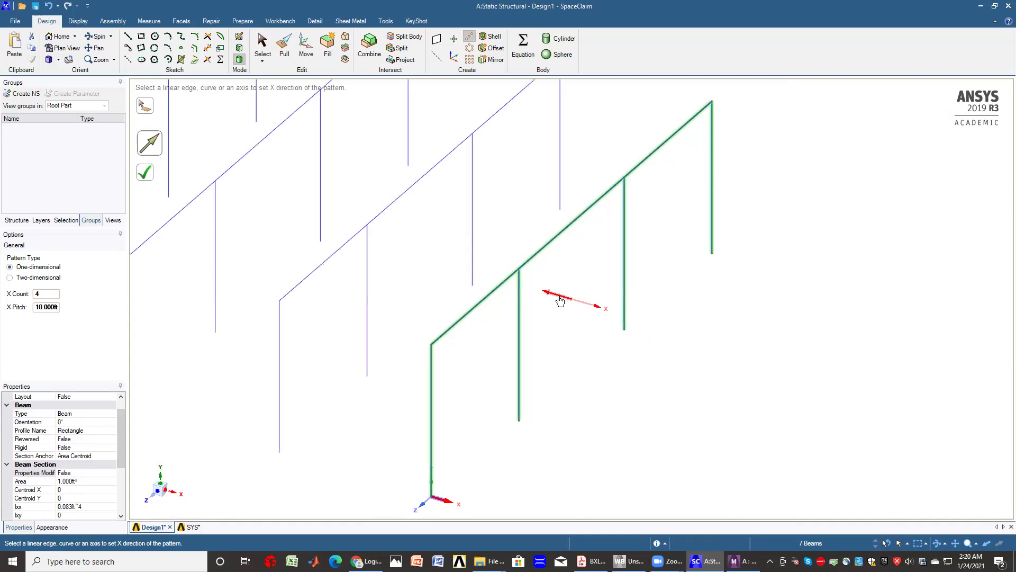
pyautogui.click(148, 179)
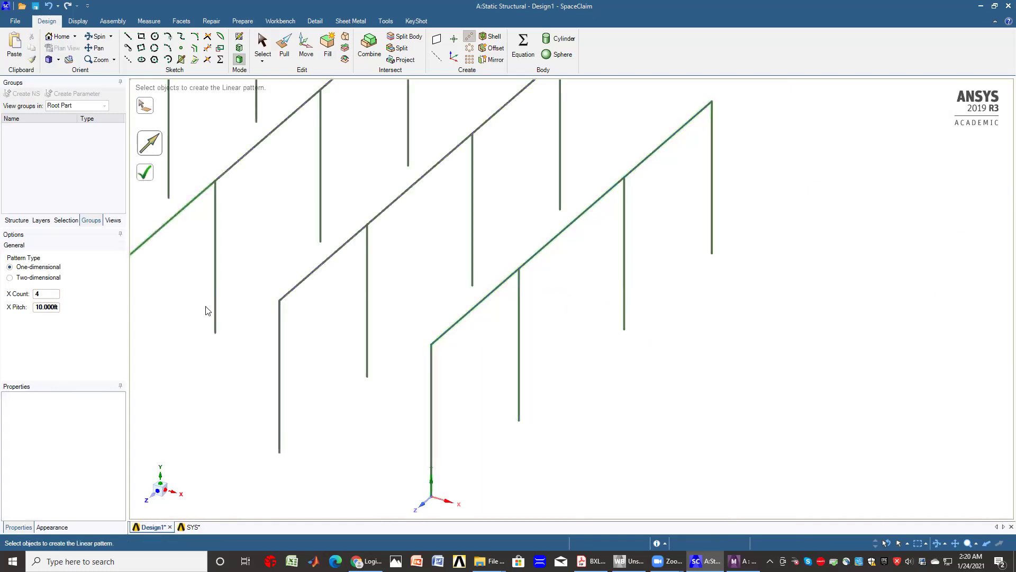
pyautogui.click(114, 60)
pyautogui.click(124, 77)
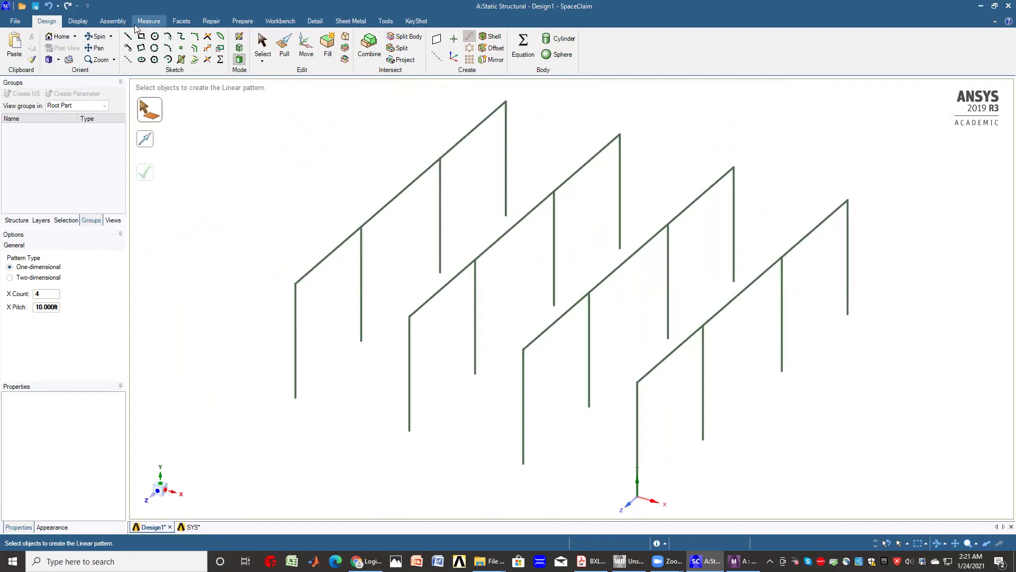
# Step: Sketch lines linking the back column tops across the four frames
pyautogui.click(128, 36)
pyautogui.click(839, 194)
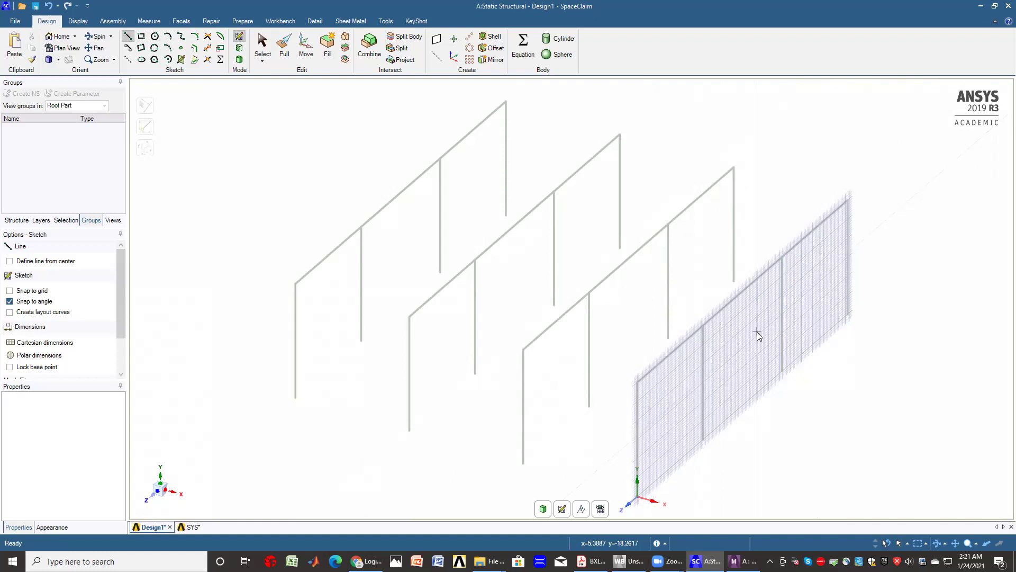
pyautogui.click(240, 61)
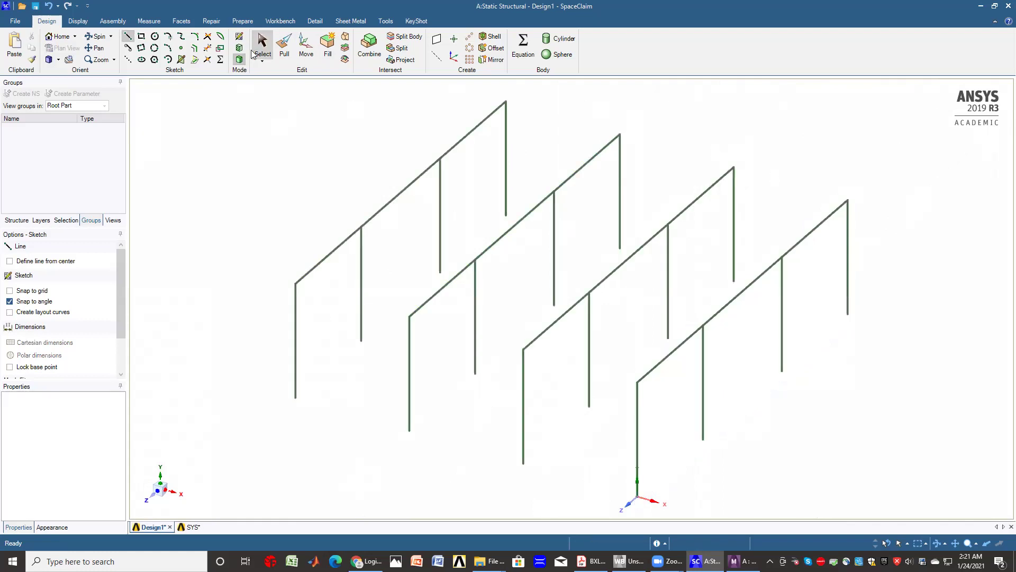
pyautogui.click(848, 201)
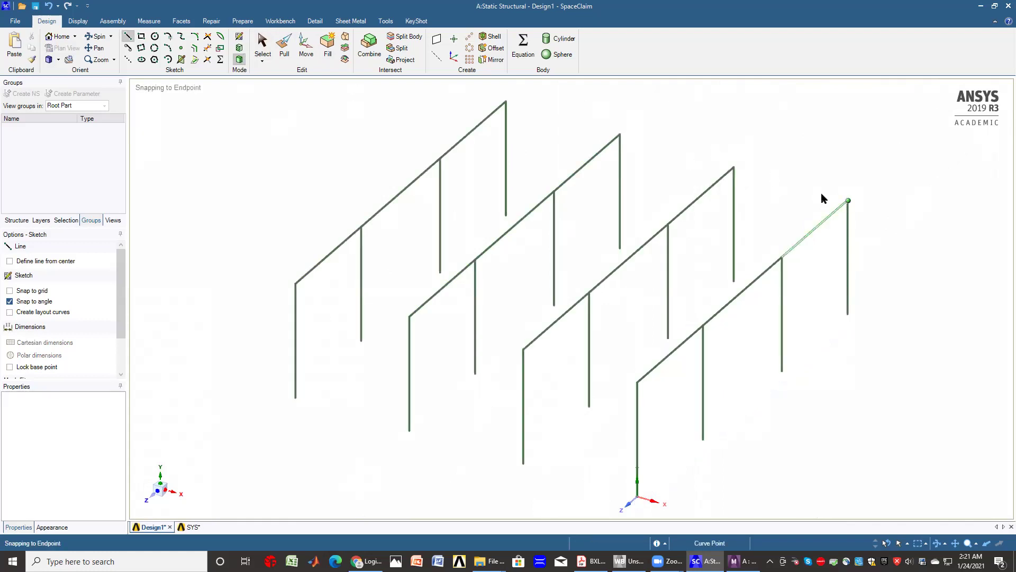
pyautogui.click(734, 168)
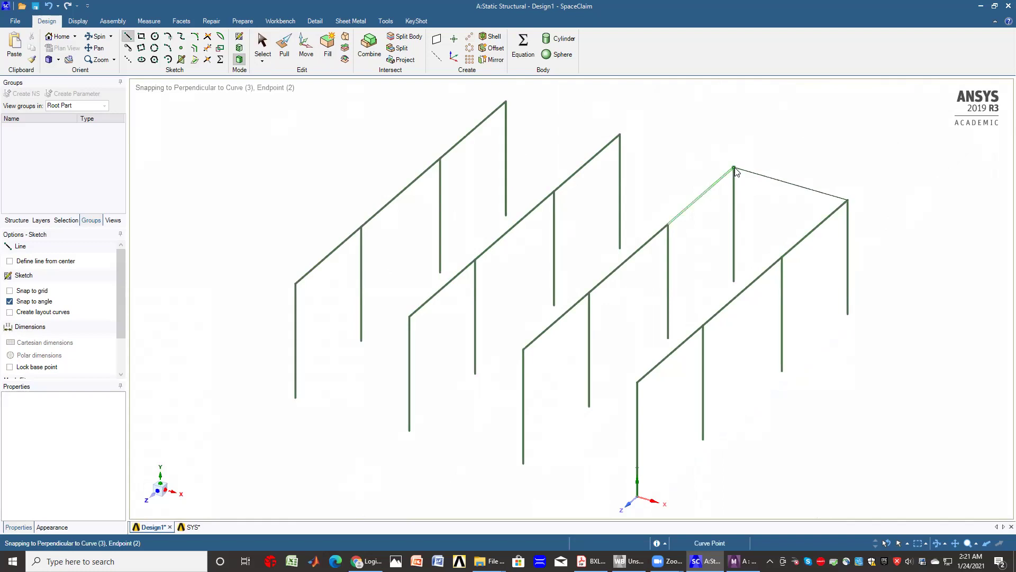
pyautogui.click(620, 136)
pyautogui.click(505, 102)
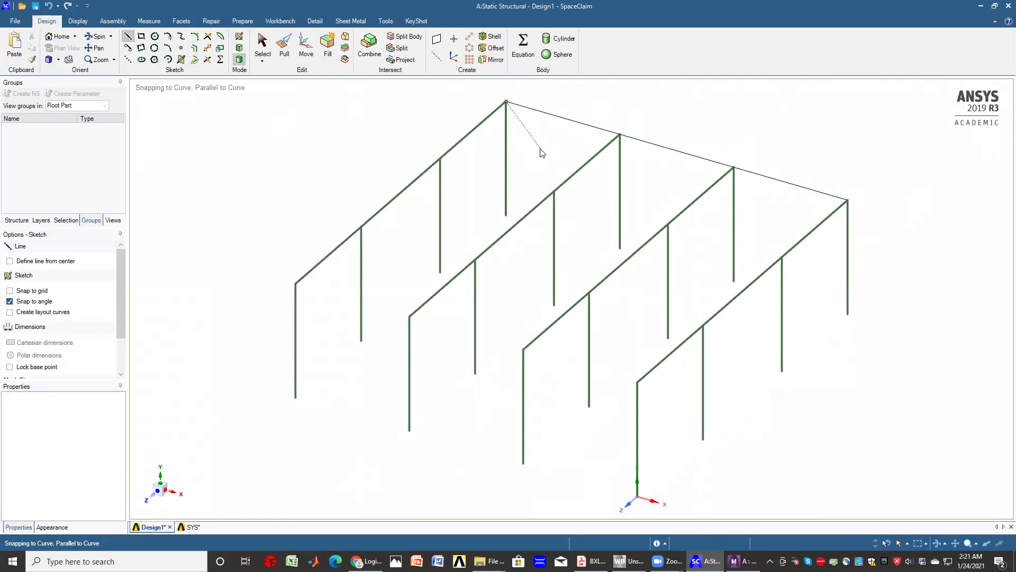
pyautogui.press('Escape')
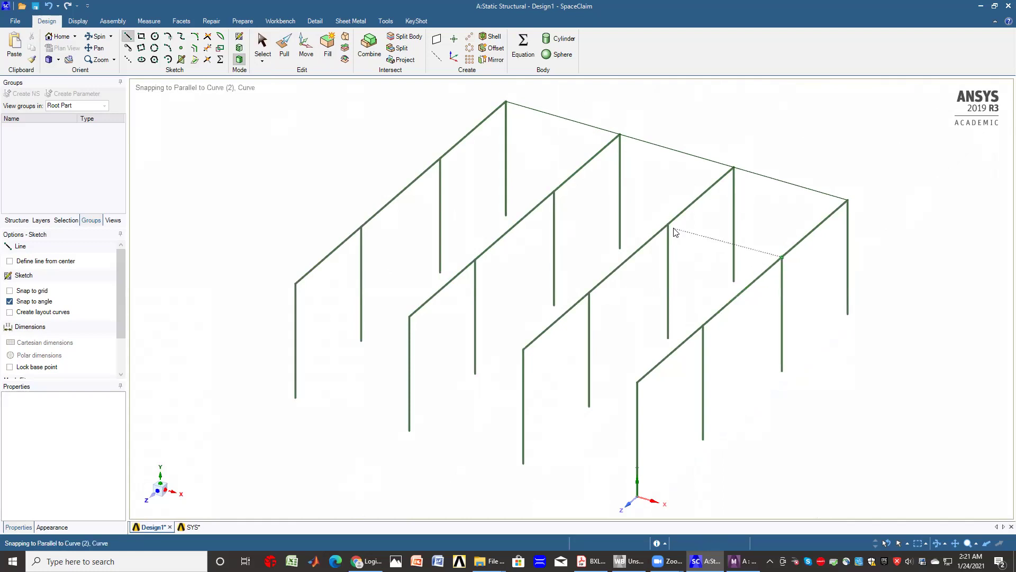
# Step: Sketch lines linking the remaining middle and front column tops across the frames
pyautogui.click(554, 192)
pyautogui.click(437, 158)
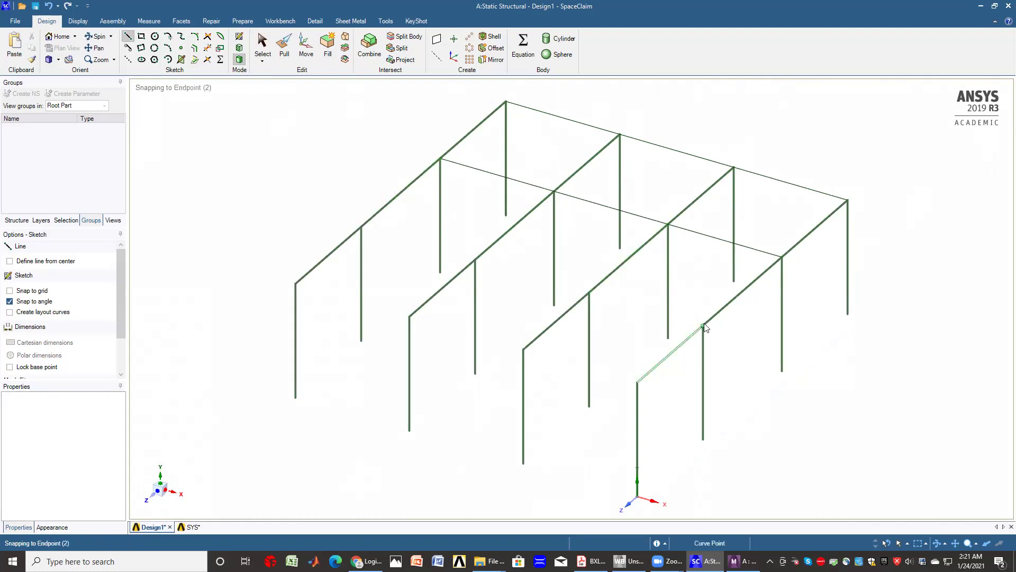
pyautogui.click(590, 293)
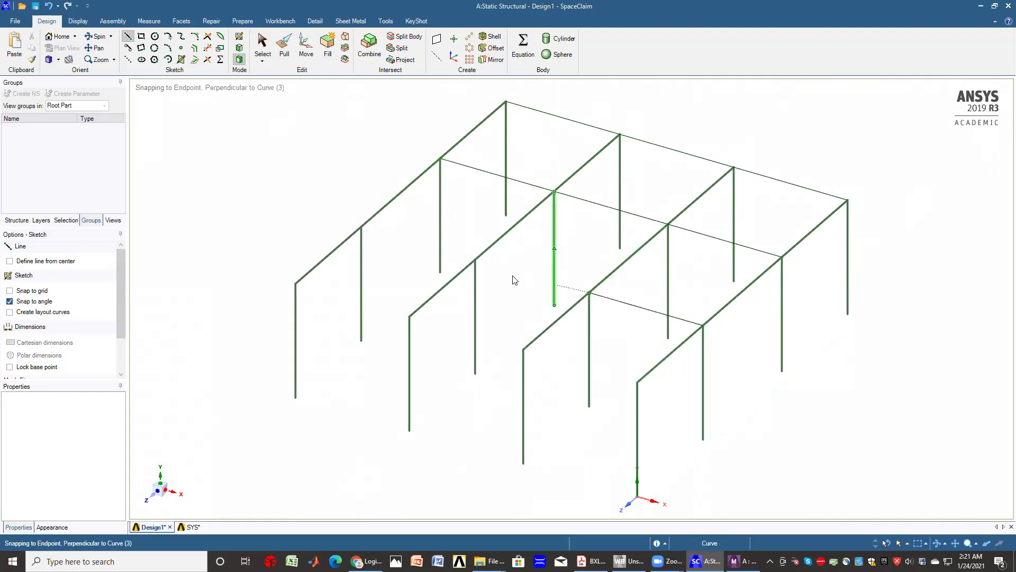
pyautogui.click(476, 260)
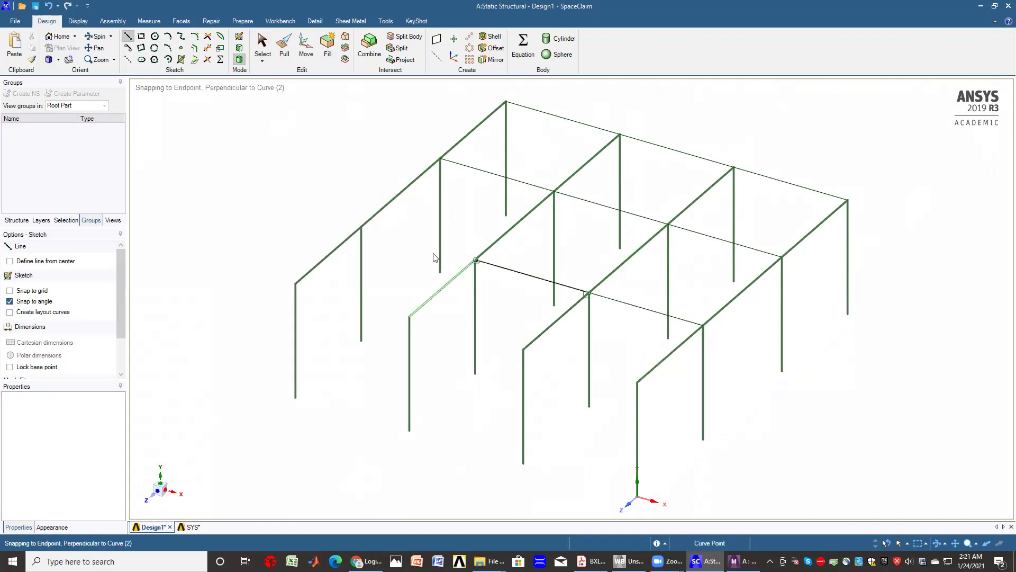
pyautogui.click(359, 228)
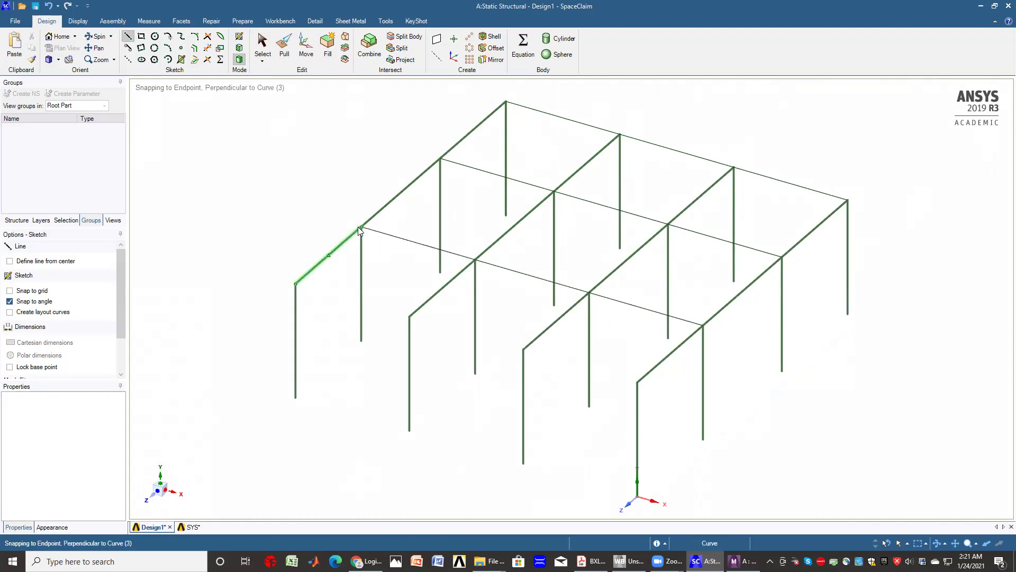
pyautogui.click(637, 383)
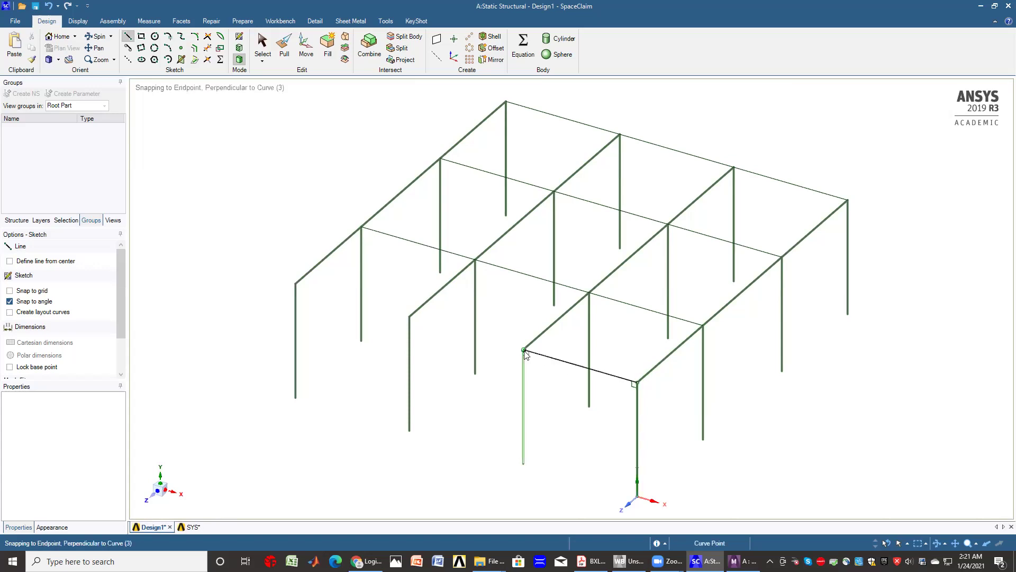
pyautogui.click(523, 350)
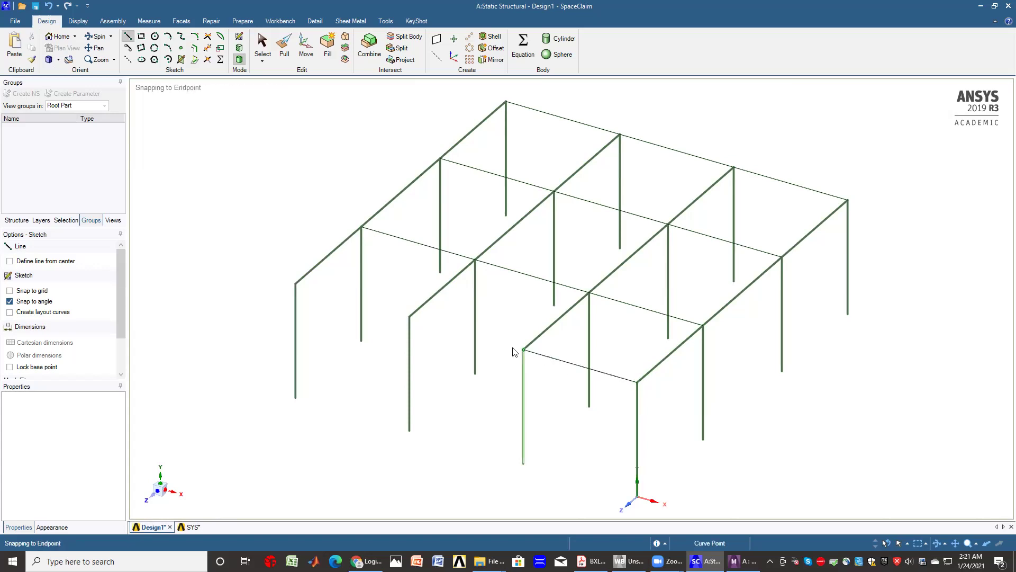
pyautogui.click(410, 318)
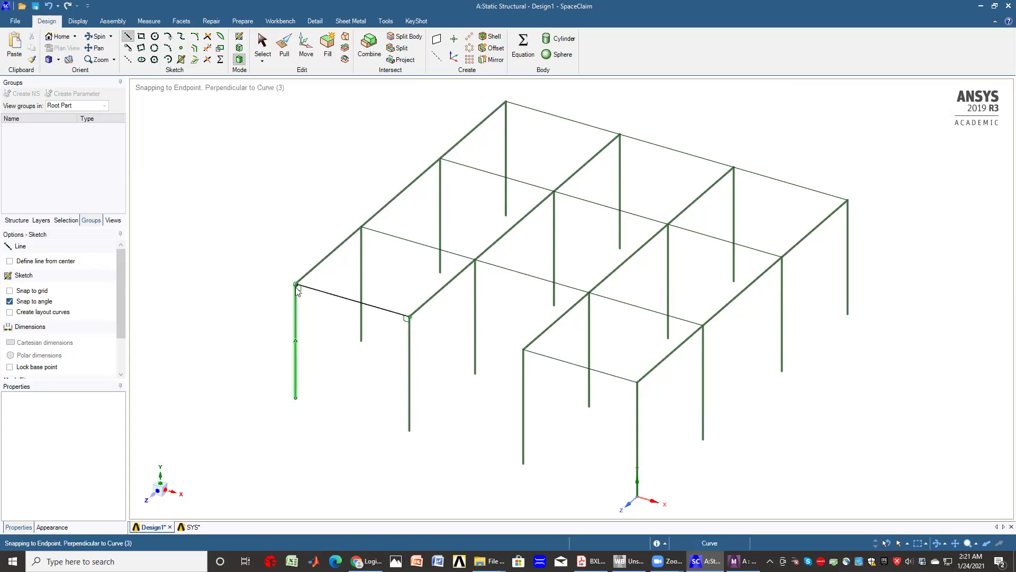
pyautogui.click(296, 286)
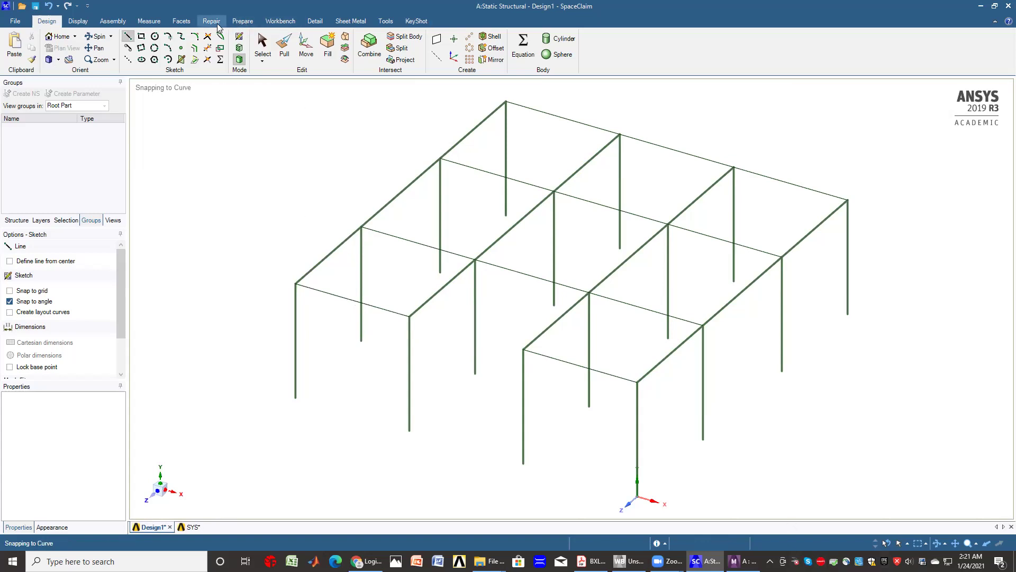
# Step: Create beams on the back and middle top tie lines
pyautogui.click(242, 21)
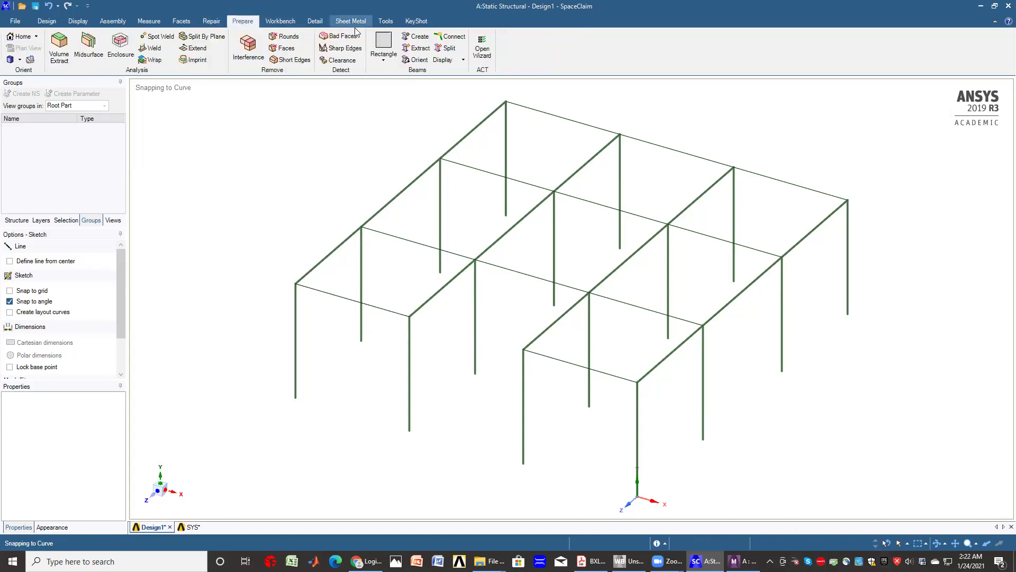
pyautogui.click(418, 38)
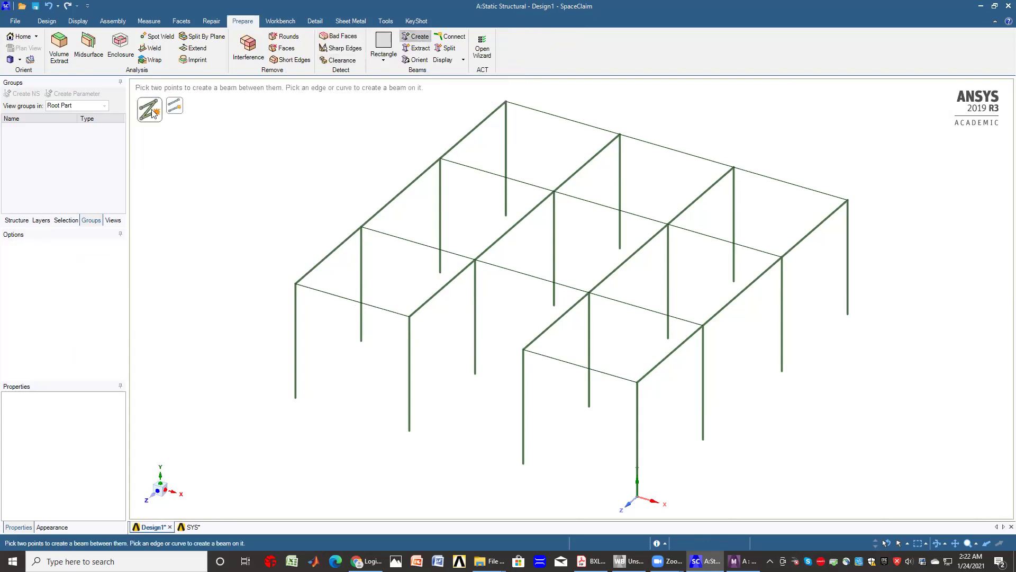
pyautogui.click(804, 187)
pyautogui.click(699, 160)
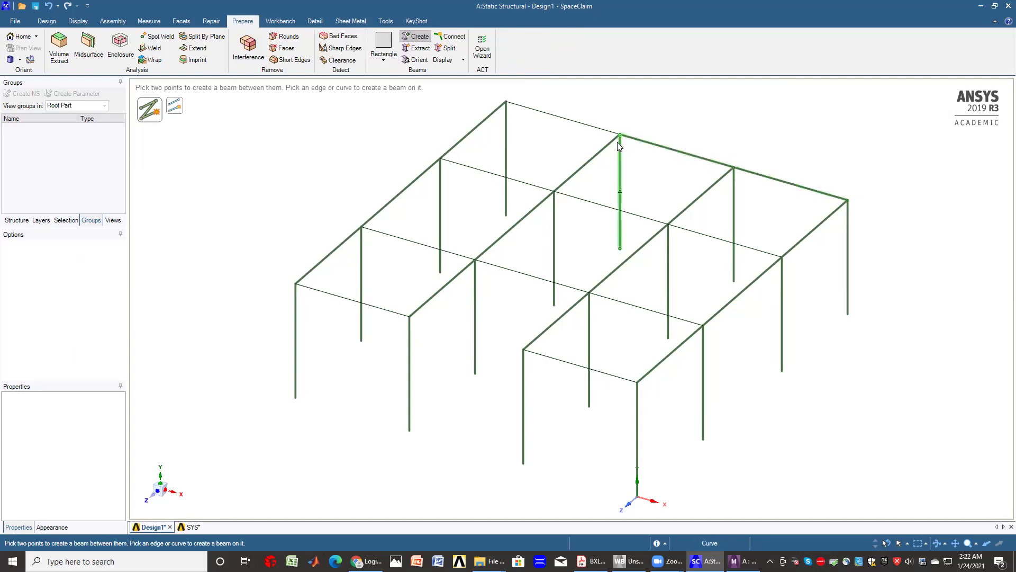
pyautogui.click(592, 127)
pyautogui.click(532, 185)
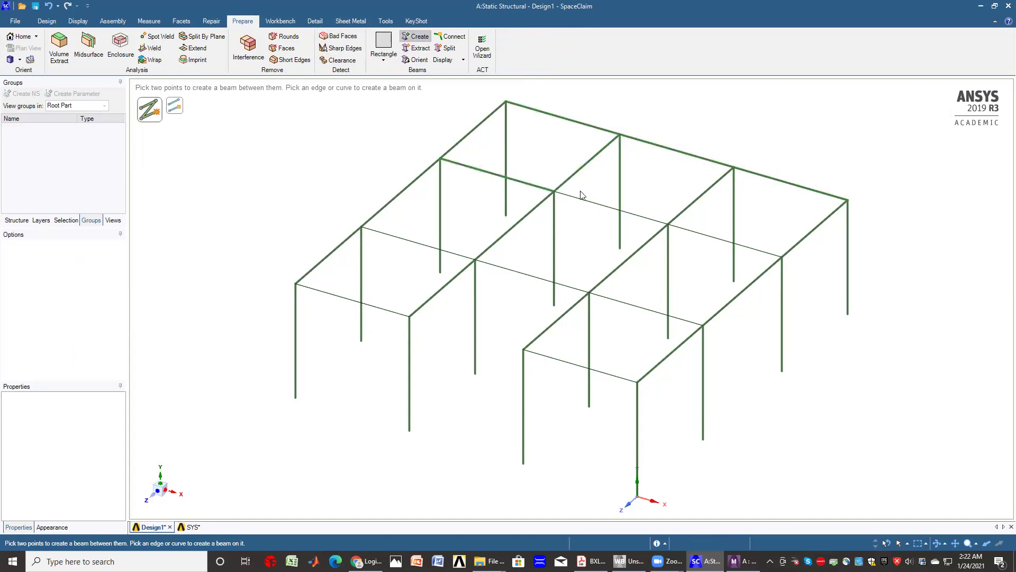
pyautogui.click(595, 208)
pyautogui.click(693, 232)
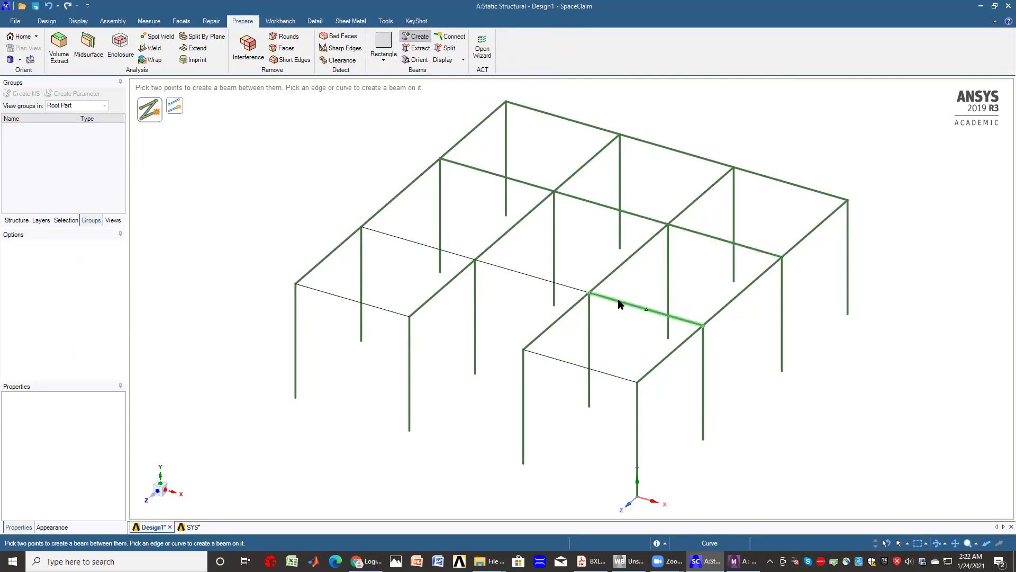
# Step: Create beams on the front tie lines and display all beams as wire beams
pyautogui.click(620, 305)
pyautogui.click(549, 358)
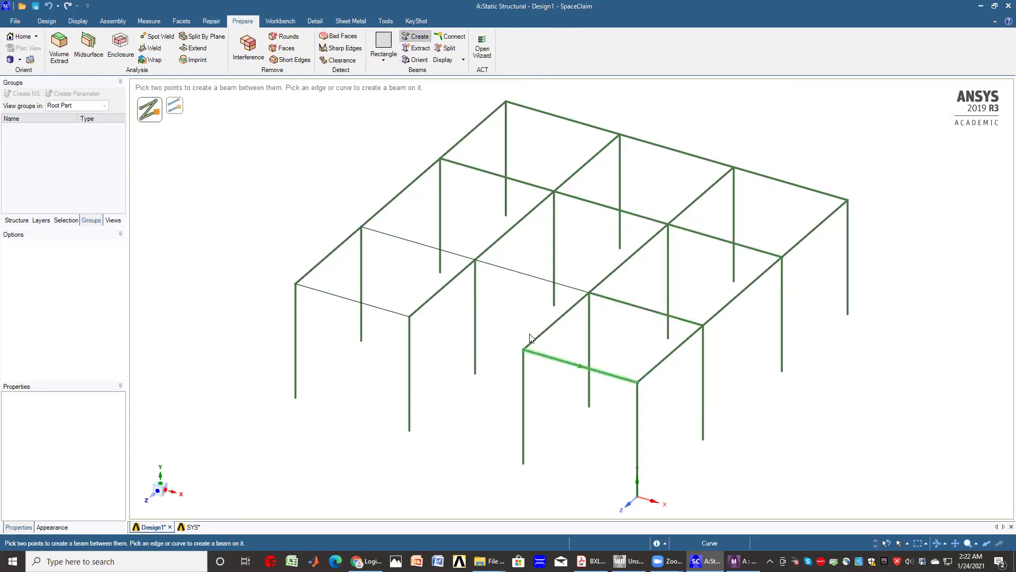
pyautogui.click(501, 270)
pyautogui.click(403, 239)
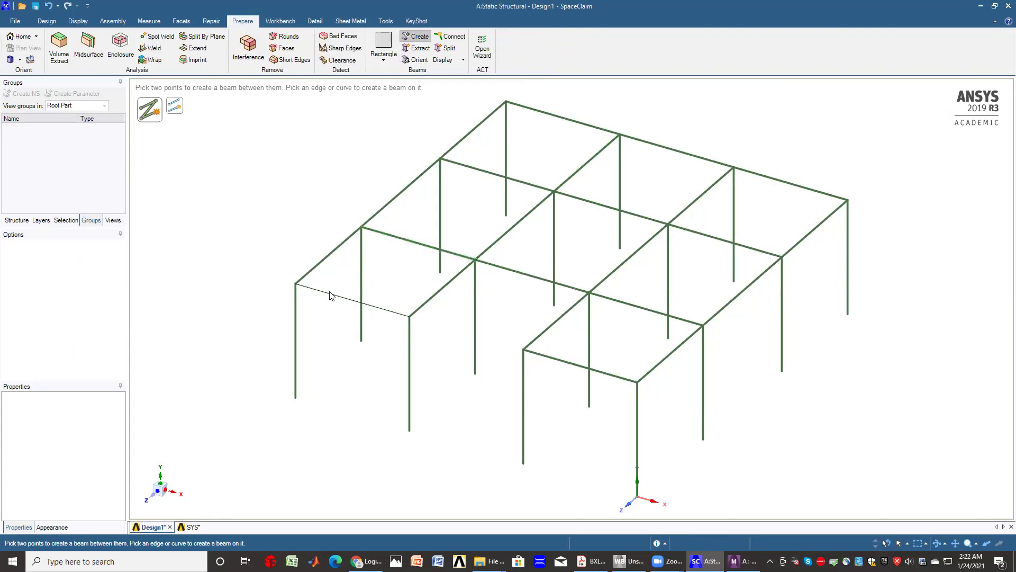
pyautogui.click(330, 295)
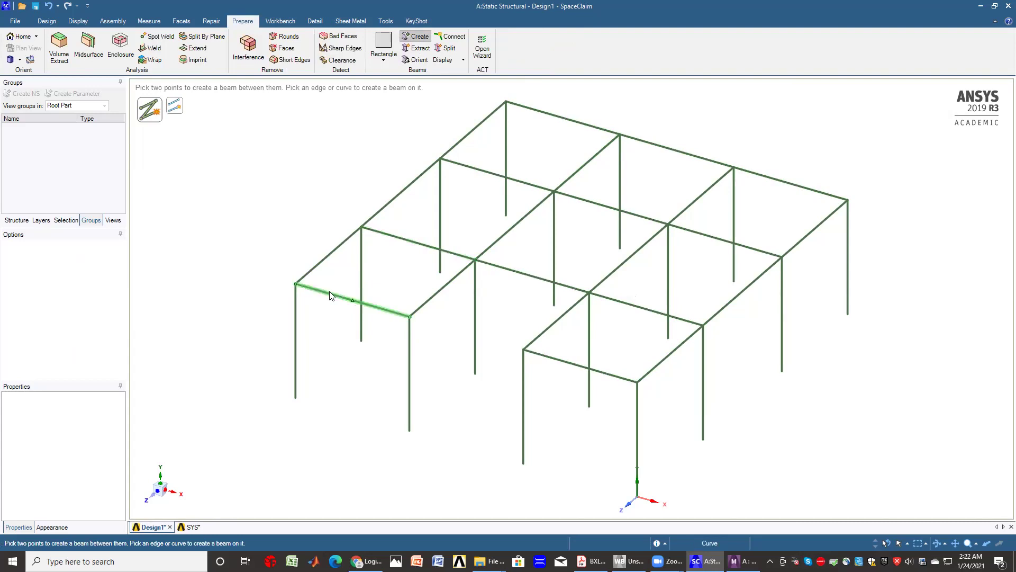
pyautogui.click(463, 60)
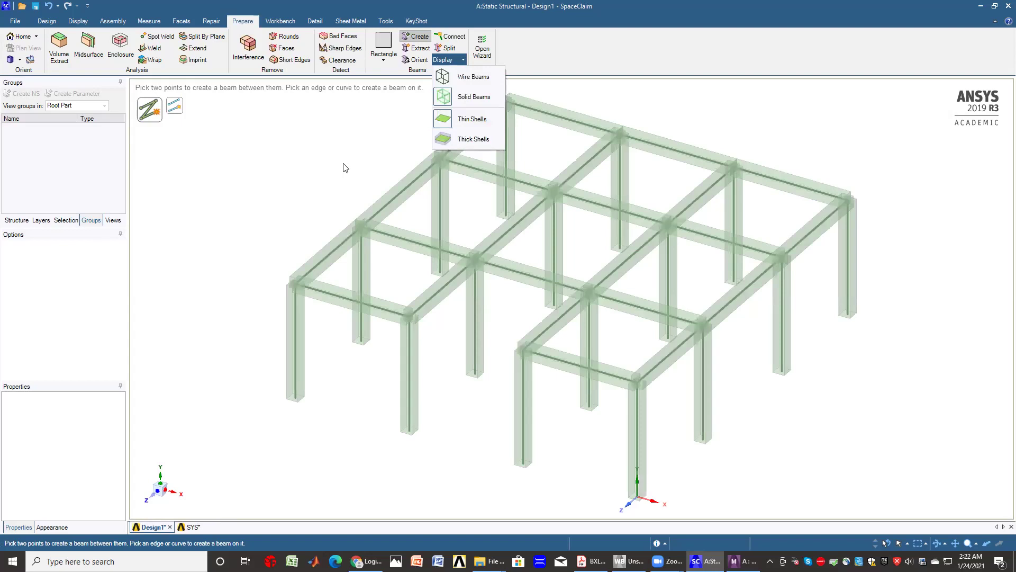
pyautogui.click(473, 78)
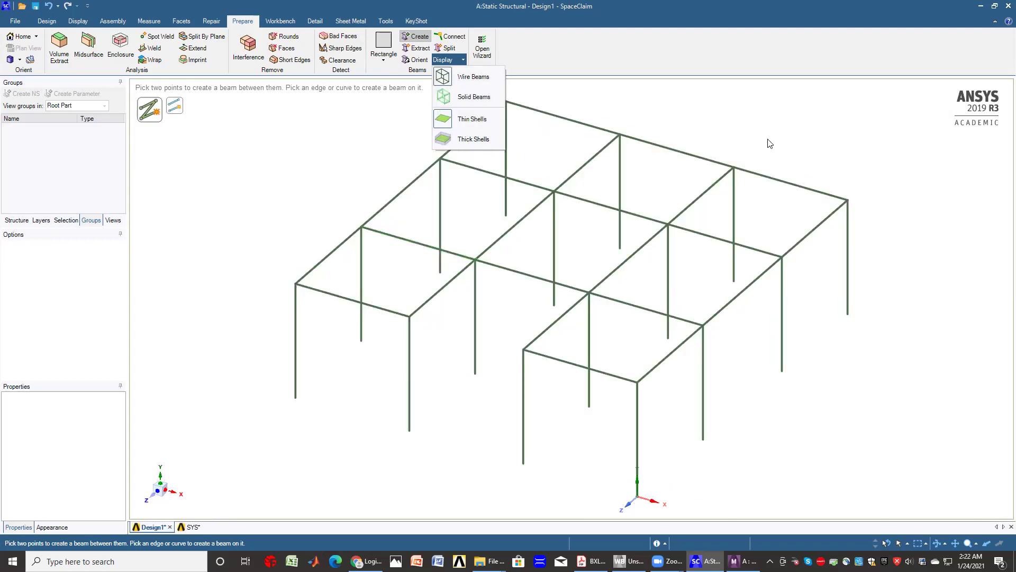
pyautogui.click(325, 142)
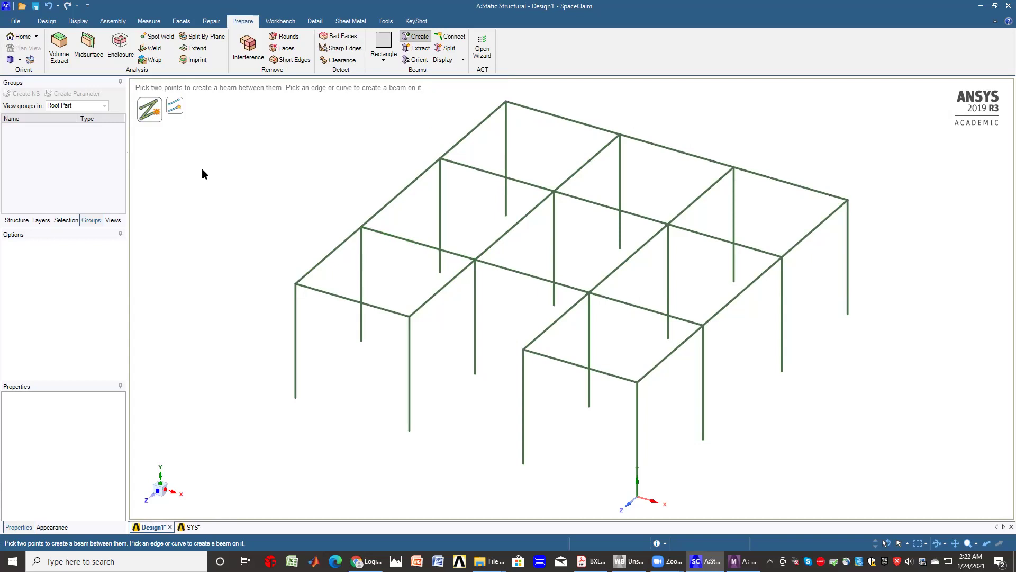
# Step: Start Fill and cap the first front bay using its four surrounding beams
pyautogui.click(47, 21)
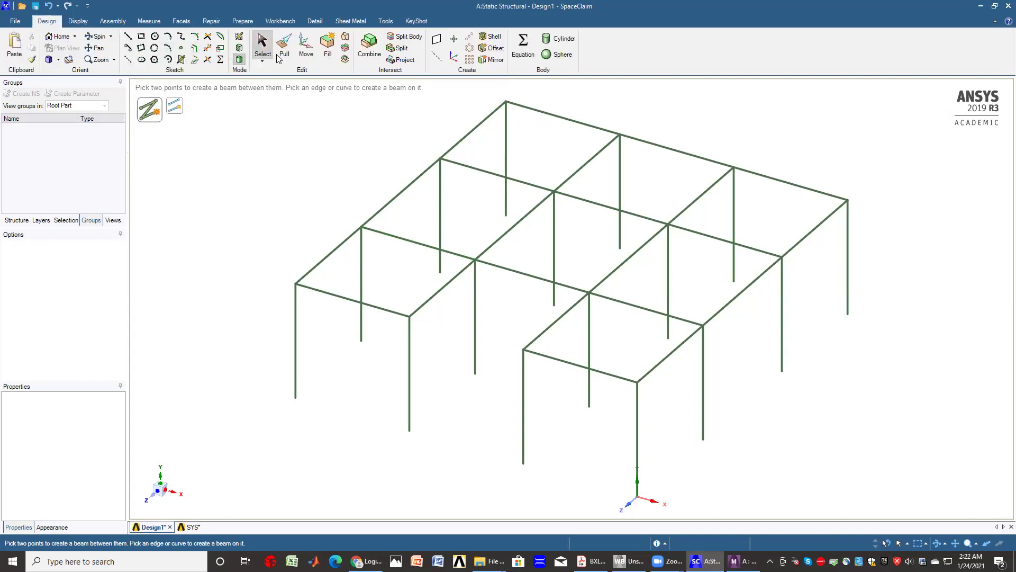
pyautogui.click(328, 42)
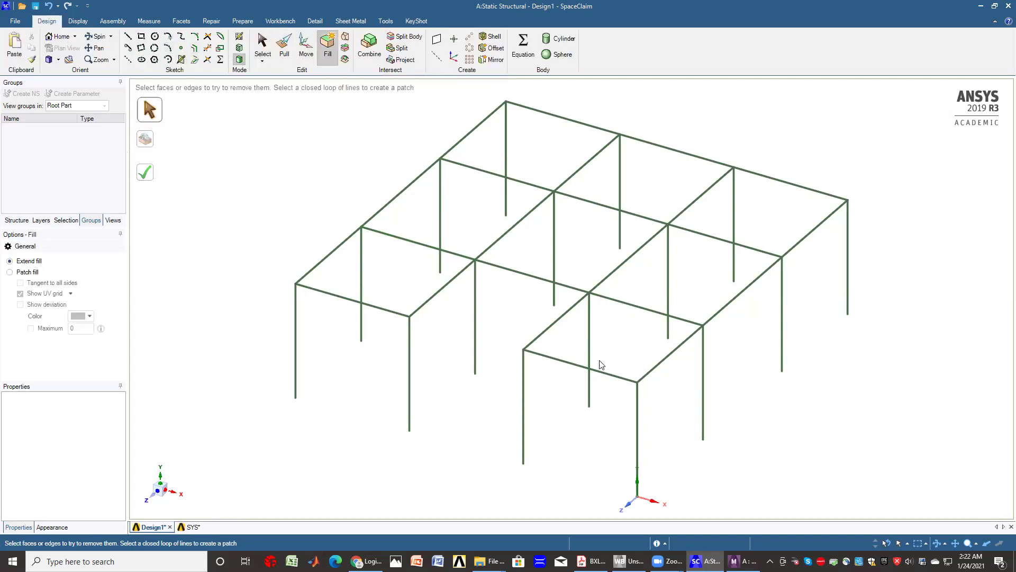
pyautogui.click(603, 370)
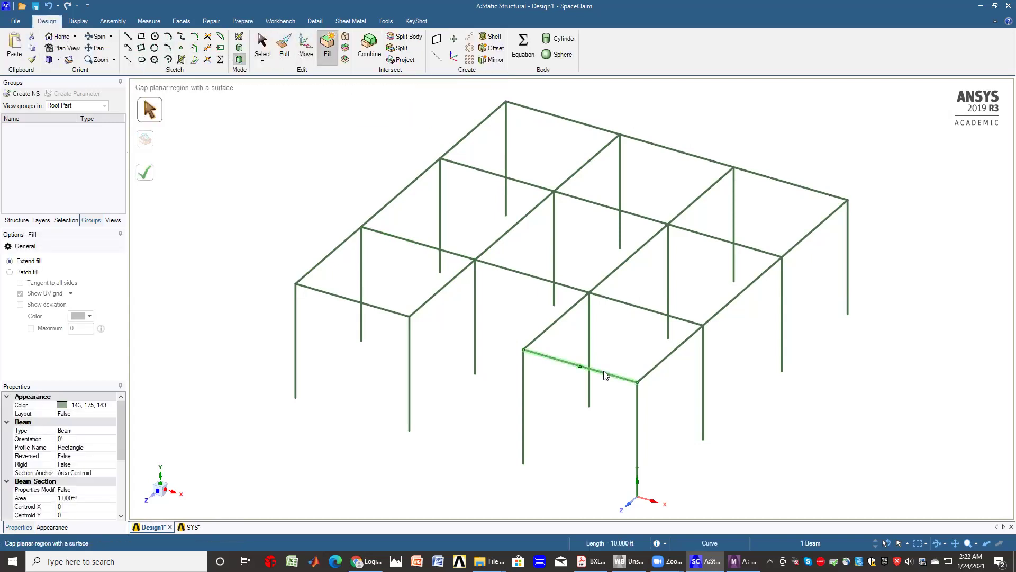
pyautogui.keyDown('ctrl'); pyautogui.click(661, 361); pyautogui.keyUp('ctrl')
pyautogui.keyDown('ctrl'); pyautogui.click(651, 316); pyautogui.keyUp('ctrl')
pyautogui.keyDown('ctrl'); pyautogui.click(565, 317); pyautogui.keyUp('ctrl')
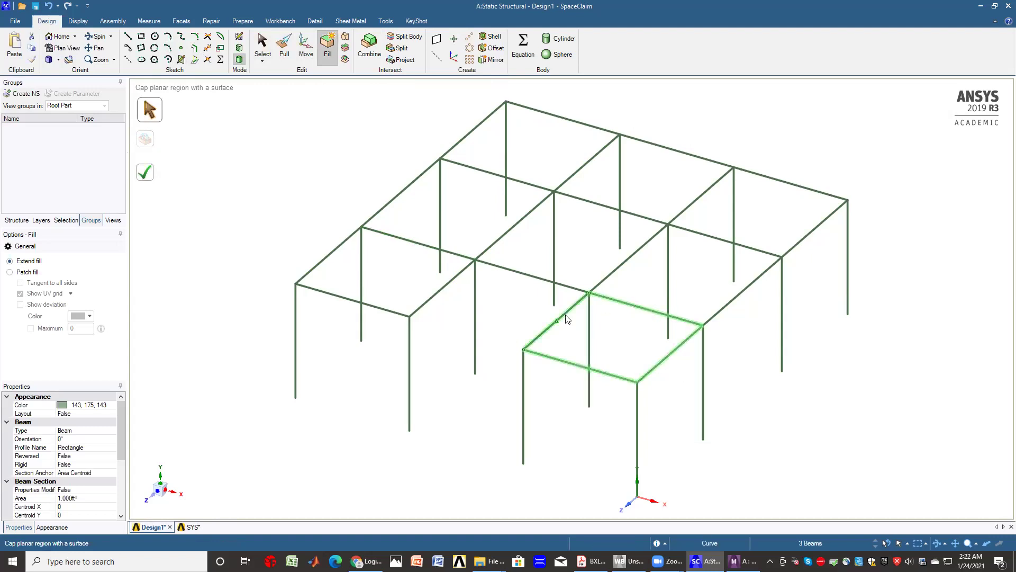
pyautogui.click(145, 172)
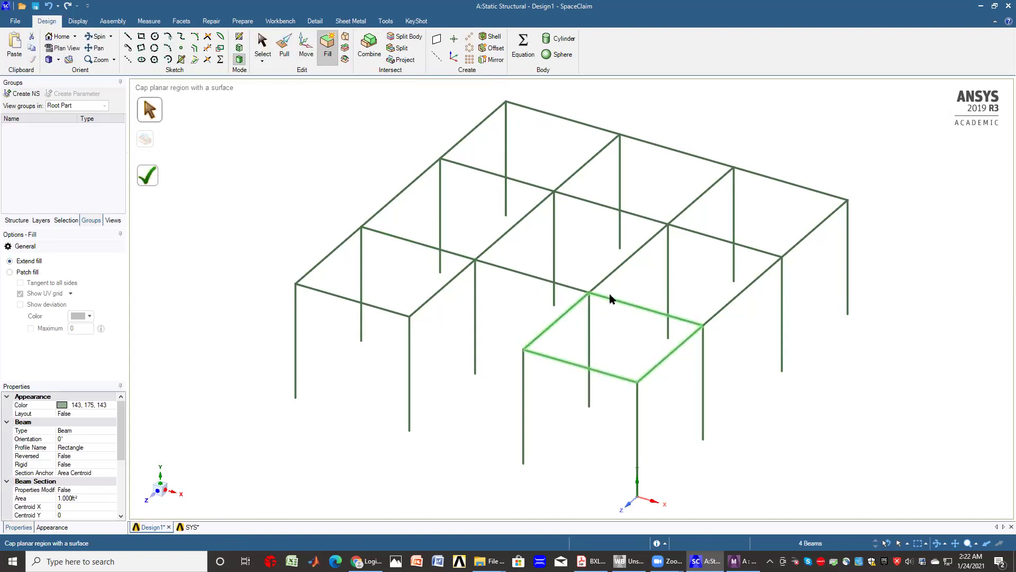
# Step: Cap the next bay and the corner bay with fill surfaces
pyautogui.click(727, 288)
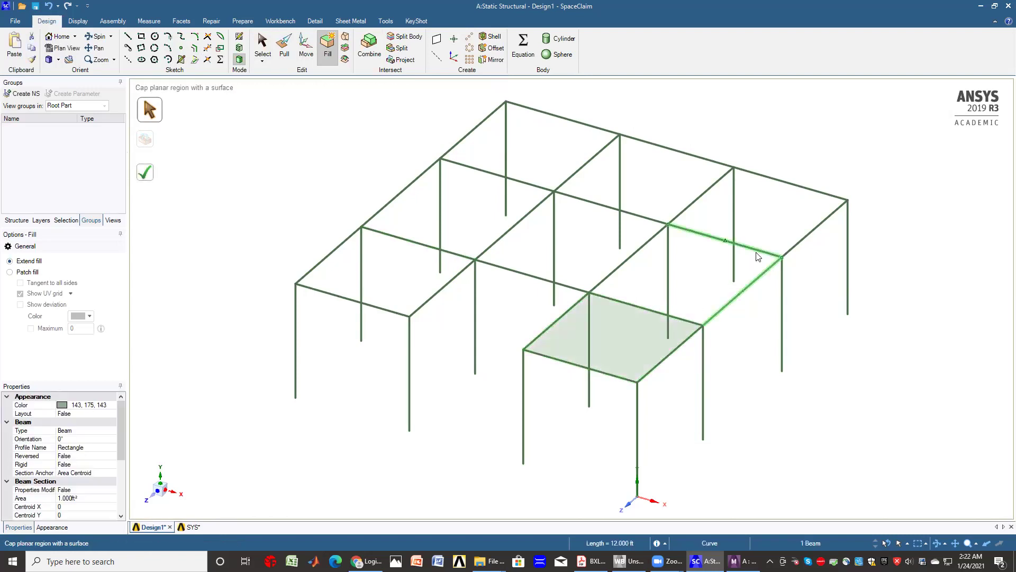
pyautogui.keyDown('ctrl'); pyautogui.click(760, 254); pyautogui.keyUp('ctrl')
pyautogui.keyDown('ctrl'); pyautogui.click(642, 252); pyautogui.keyUp('ctrl')
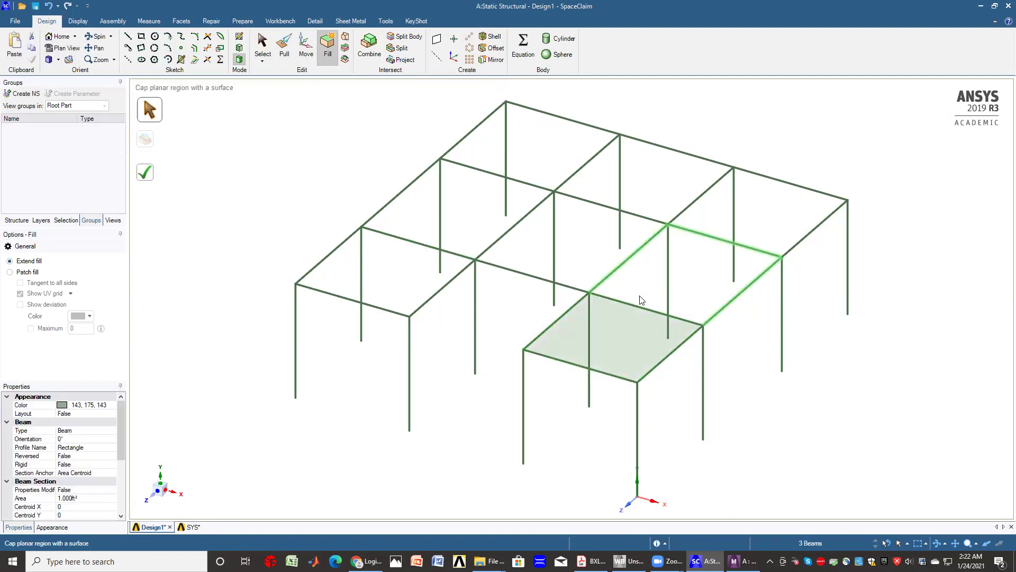
pyautogui.keyDown('ctrl'); pyautogui.click(635, 305); pyautogui.keyUp('ctrl')
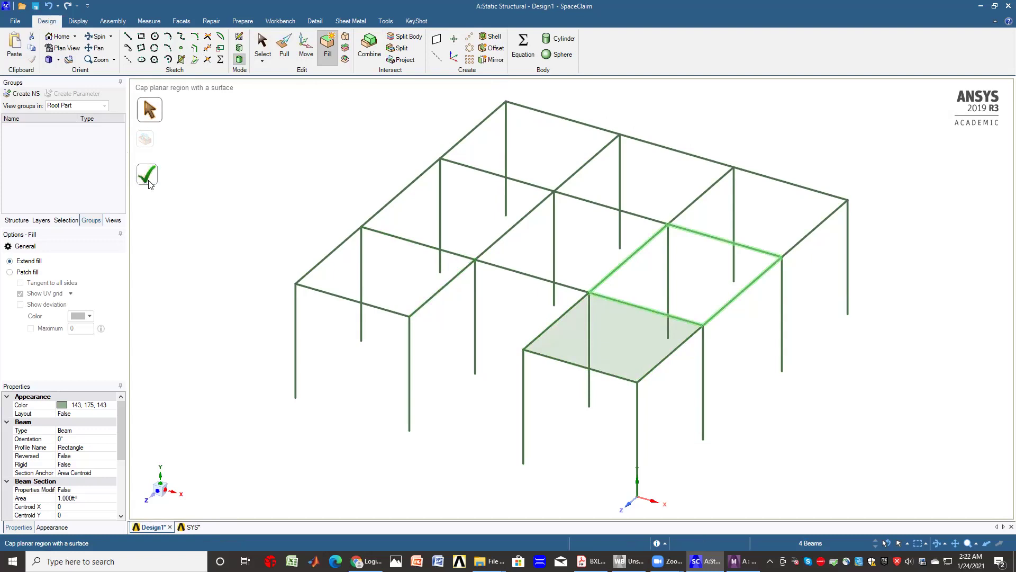
pyautogui.press('Return')
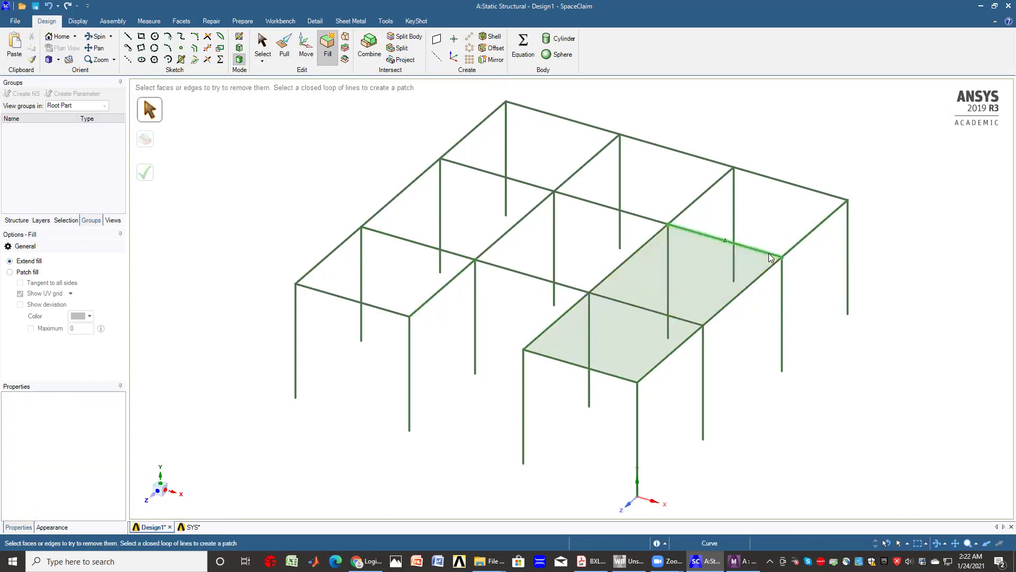
pyautogui.keyDown('ctrl'); pyautogui.click(794, 251); pyautogui.keyUp('ctrl')
pyautogui.keyDown('ctrl'); pyautogui.click(817, 192); pyautogui.keyUp('ctrl')
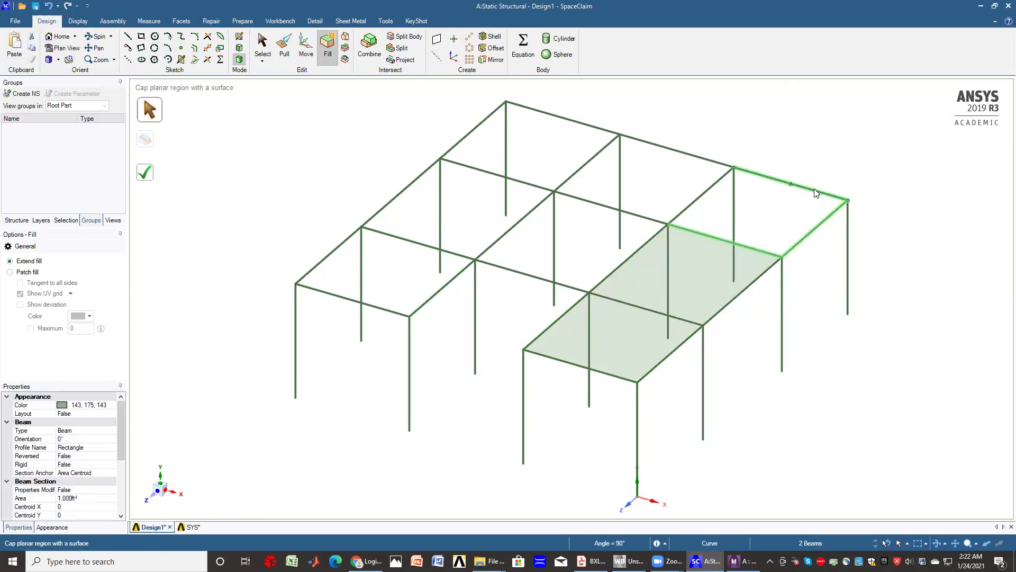
pyautogui.keyDown('ctrl'); pyautogui.click(710, 189); pyautogui.keyUp('ctrl')
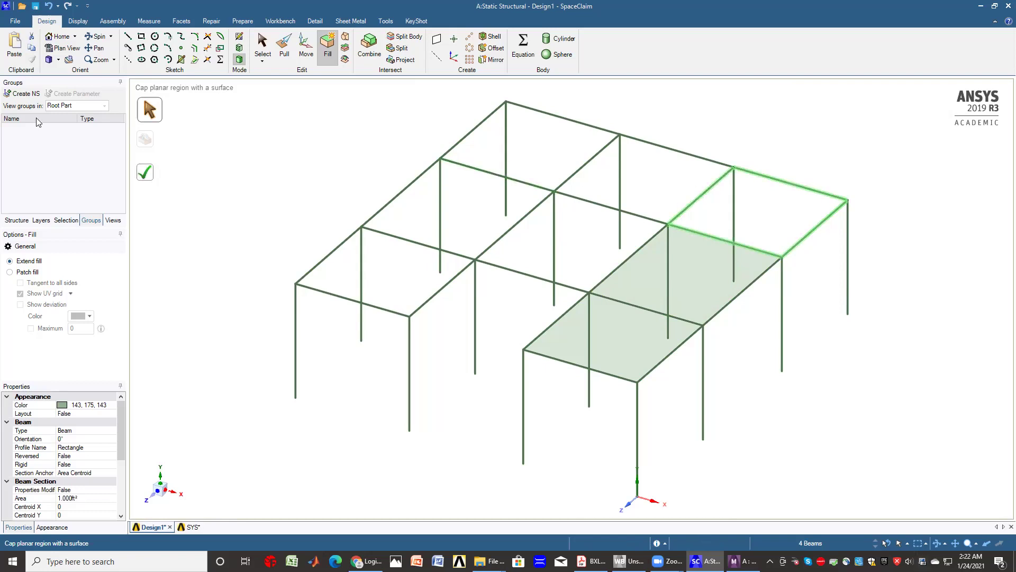
pyautogui.click(145, 172)
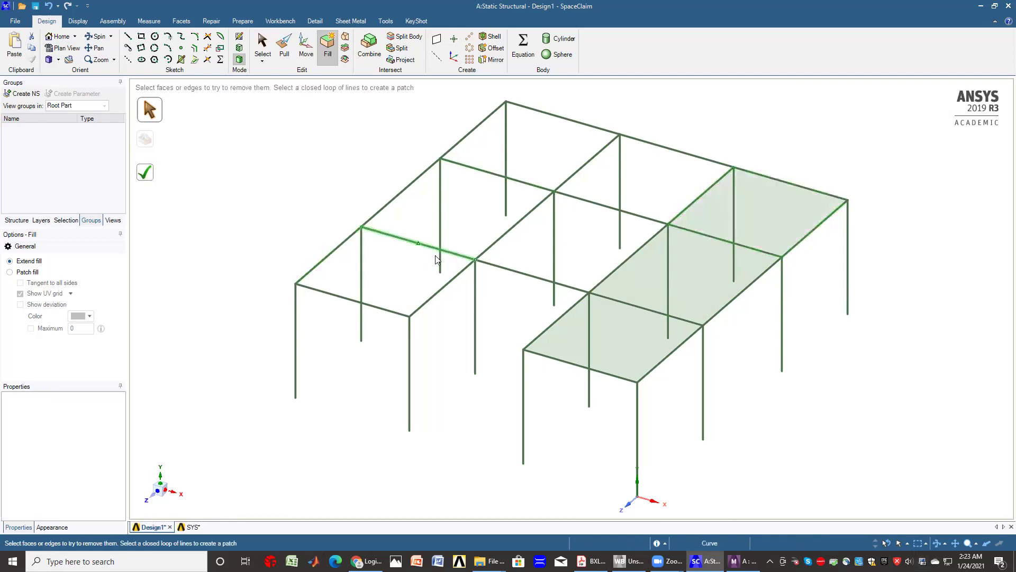
# Step: Cap the middle bay and the back bay with fill surfaces
pyautogui.click(522, 274)
pyautogui.keyDown('ctrl'); pyautogui.click(607, 278); pyautogui.keyUp('ctrl')
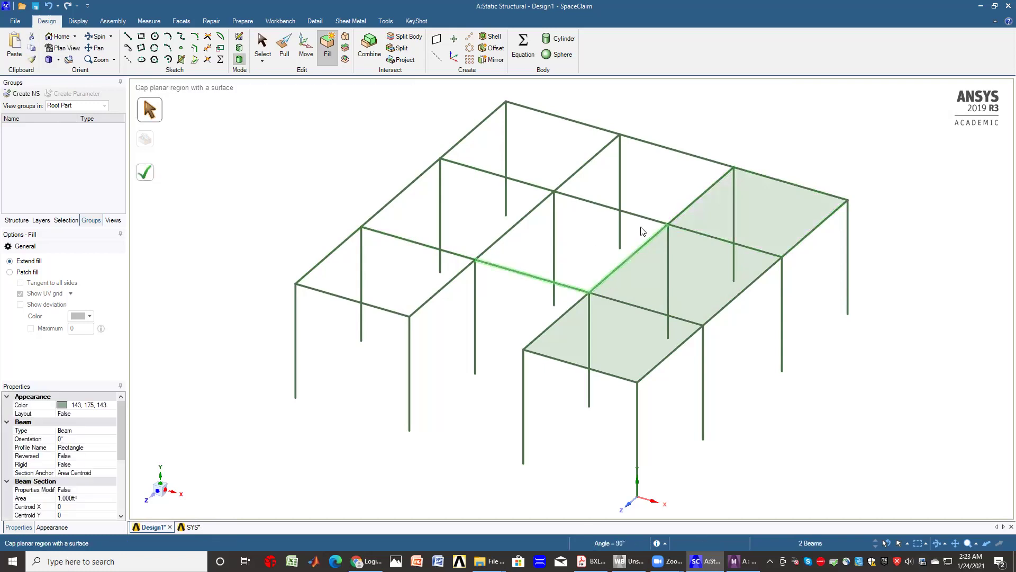
pyautogui.keyDown('ctrl'); pyautogui.click(593, 202); pyautogui.keyUp('ctrl')
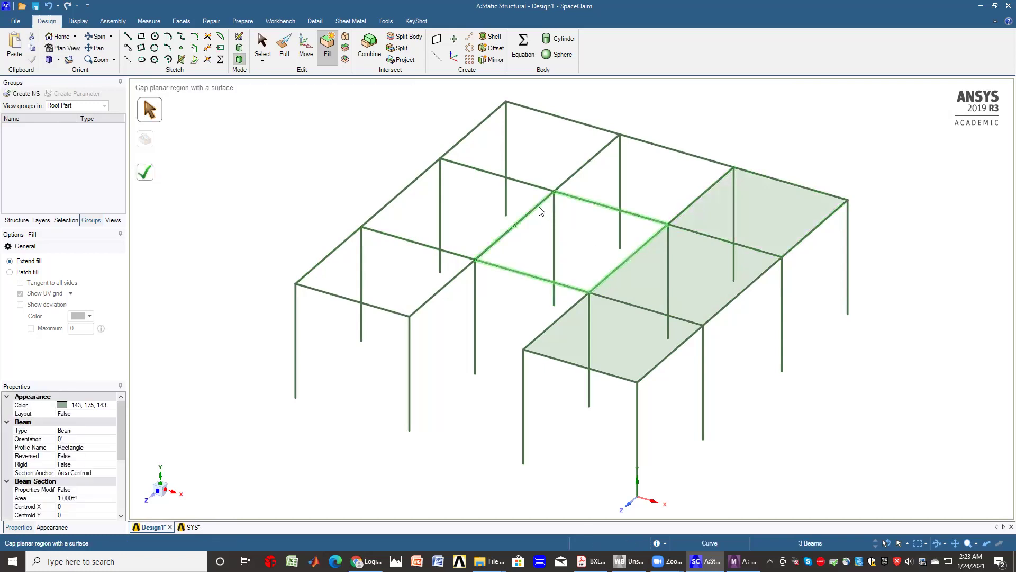
pyautogui.keyDown('ctrl'); pyautogui.click(540, 210); pyautogui.keyUp('ctrl')
pyautogui.click(145, 172)
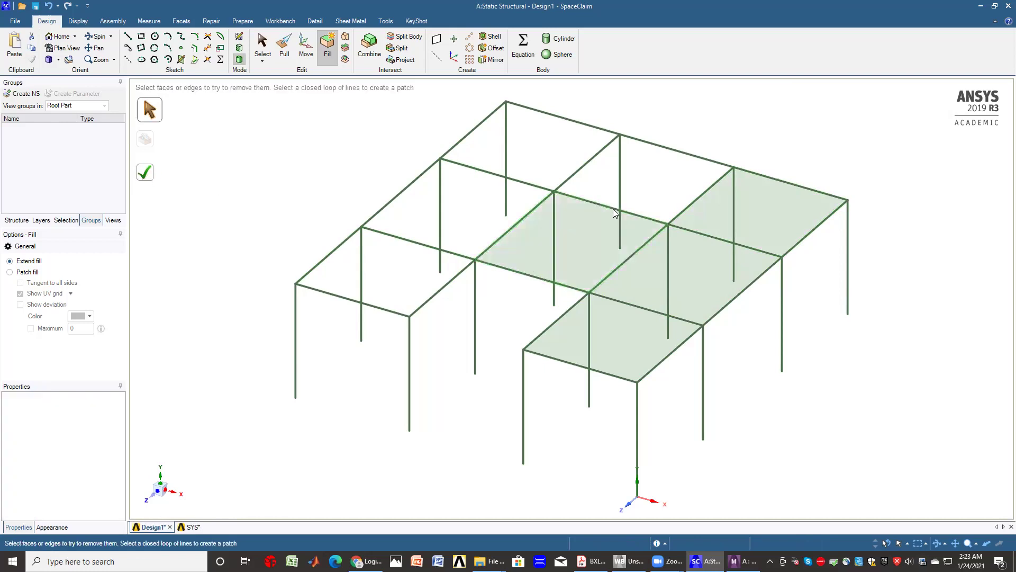
pyautogui.click(647, 218)
pyautogui.keyDown('ctrl'); pyautogui.click(687, 207); pyautogui.keyUp('ctrl')
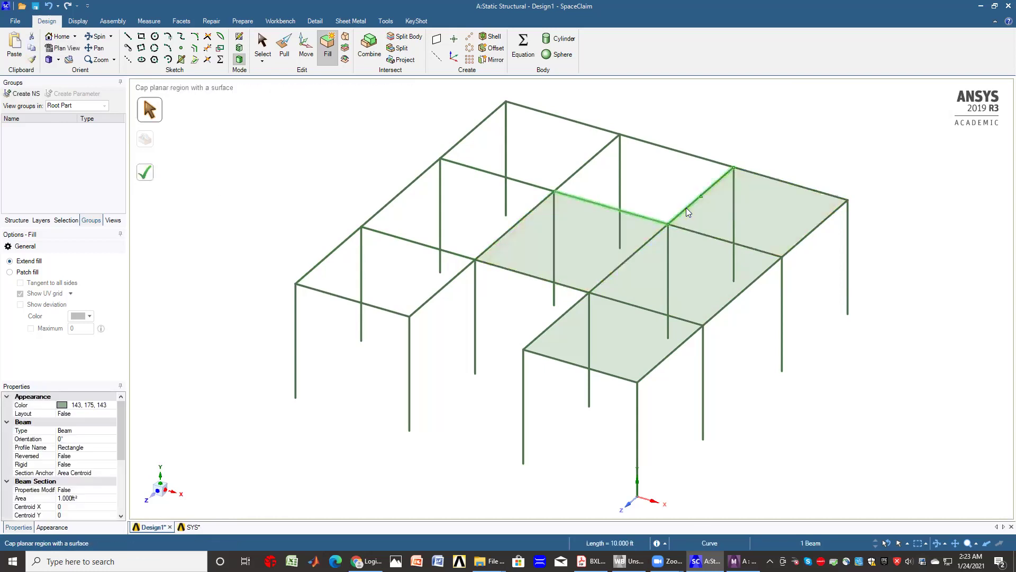
pyautogui.keyDown('ctrl'); pyautogui.click(697, 158); pyautogui.keyUp('ctrl')
pyautogui.keyDown('ctrl'); pyautogui.click(598, 157); pyautogui.keyUp('ctrl')
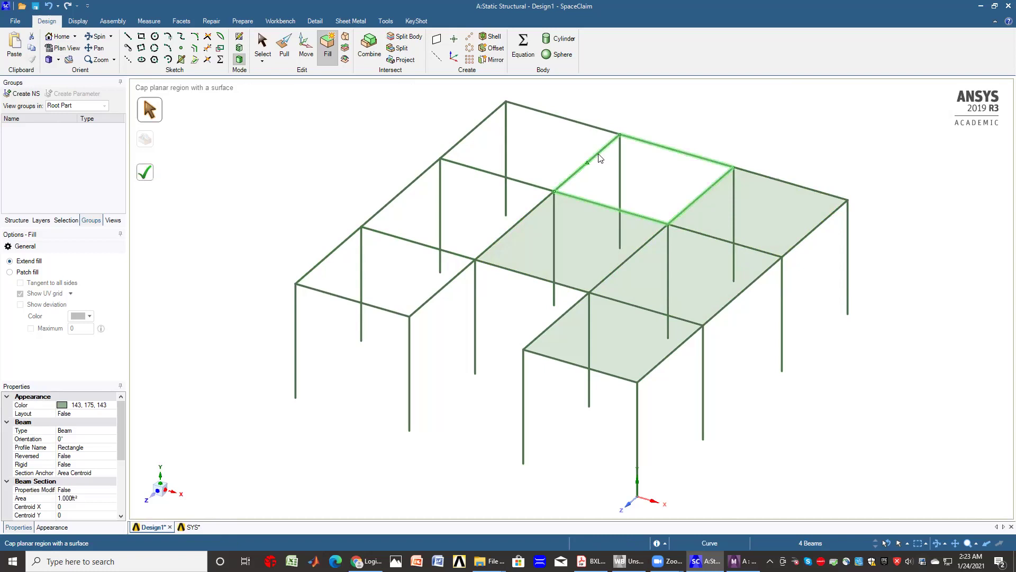
pyautogui.click(146, 172)
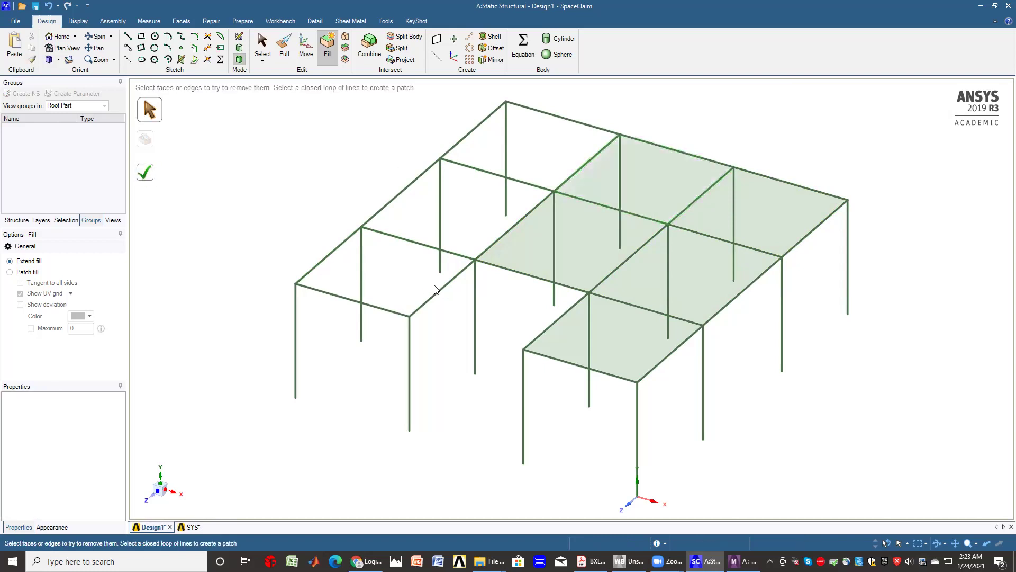
# Step: Cap the front-left bay with a fill surface
pyautogui.click(377, 307)
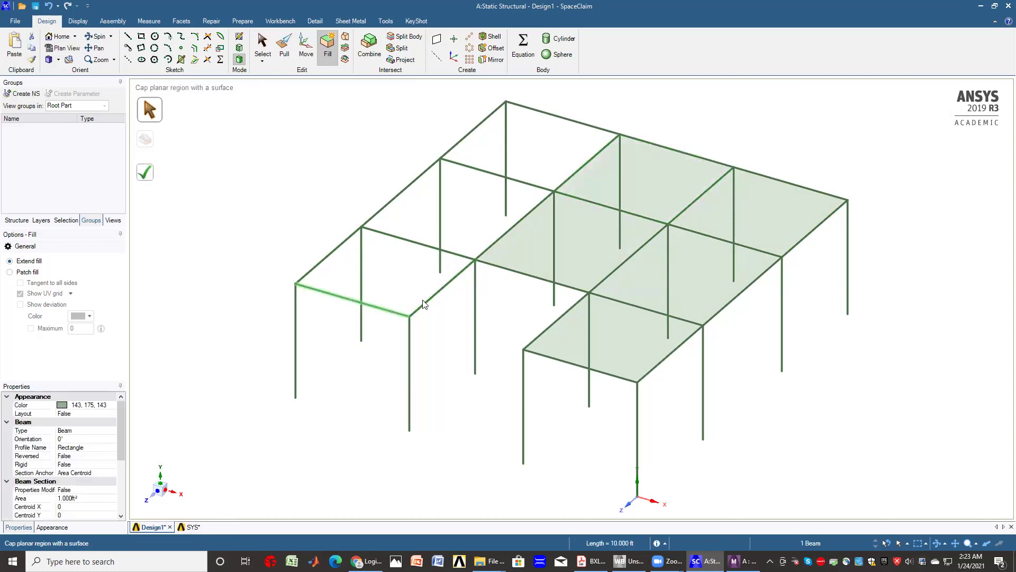
pyautogui.keyDown('ctrl'); pyautogui.click(427, 302); pyautogui.keyUp('ctrl')
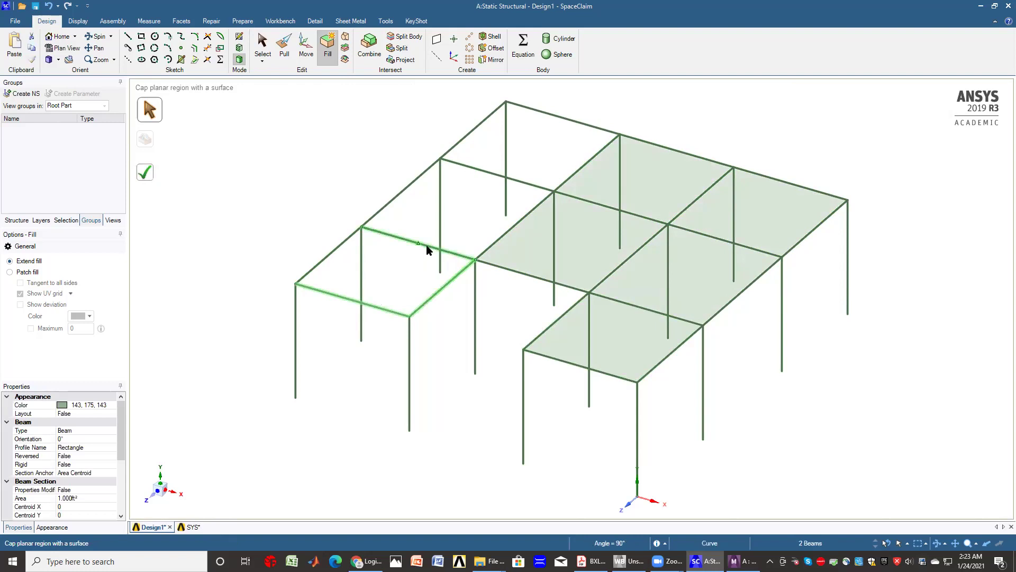
pyautogui.keyDown('ctrl'); pyautogui.click(420, 248); pyautogui.keyUp('ctrl')
pyautogui.keyDown('ctrl'); pyautogui.click(345, 242); pyautogui.keyUp('ctrl')
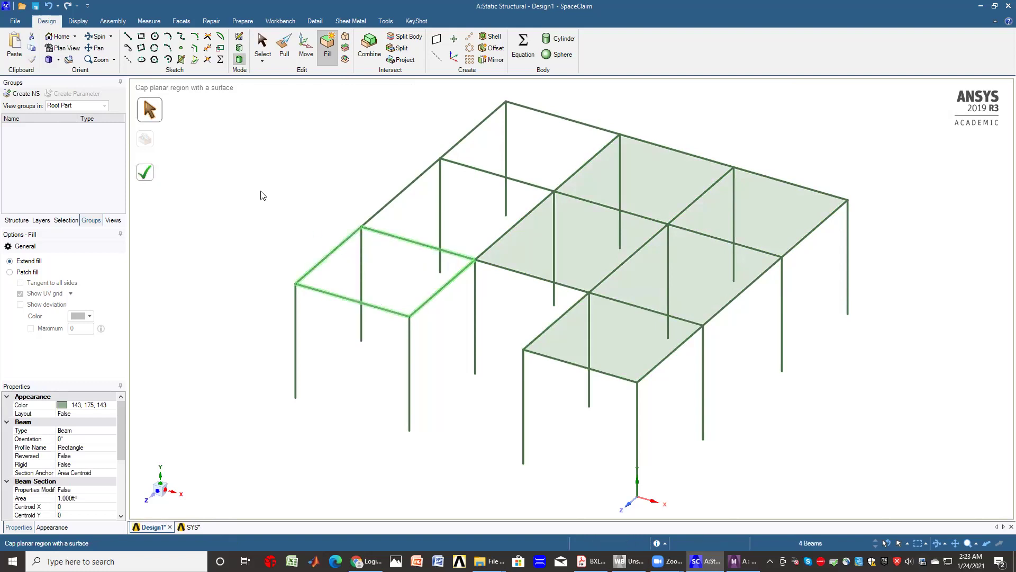
pyautogui.click(145, 172)
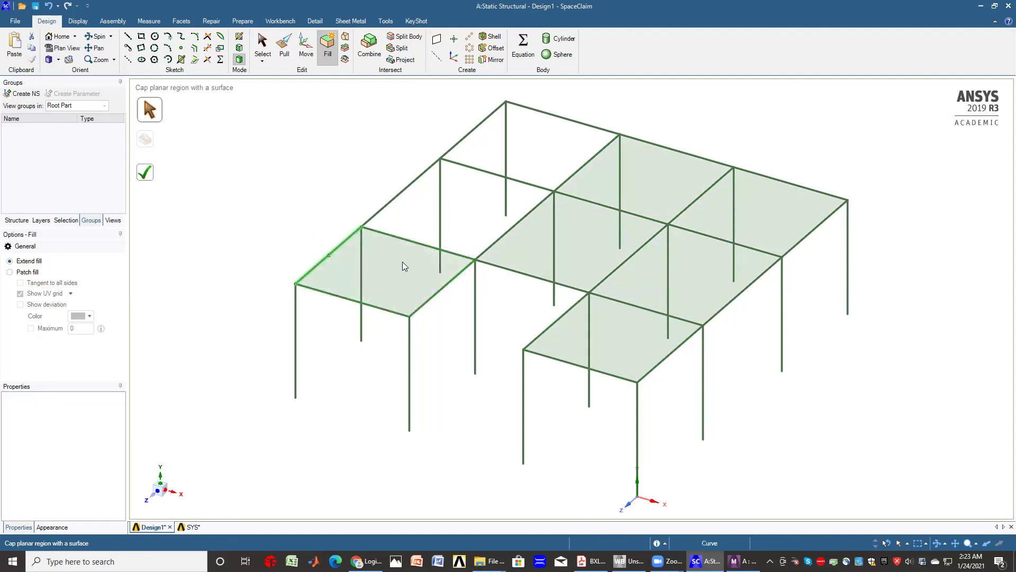
# Step: Cap the middle-left and back-left bays, completing the roof
pyautogui.click(451, 257)
pyautogui.keyDown('ctrl'); pyautogui.click(494, 242); pyautogui.keyUp('ctrl')
pyautogui.keyDown('ctrl'); pyautogui.click(484, 171); pyautogui.keyUp('ctrl')
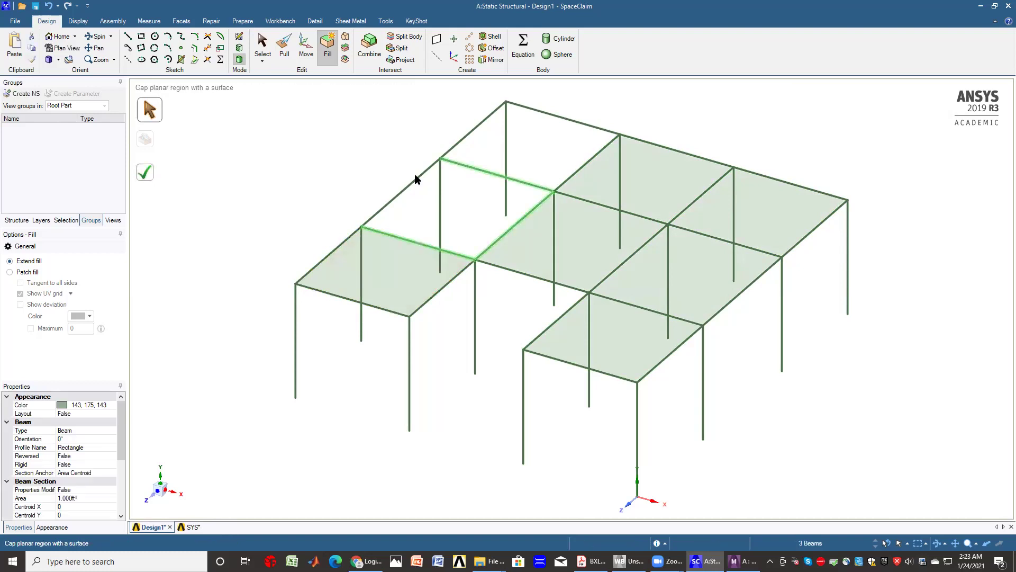
pyautogui.keyDown('ctrl'); pyautogui.click(417, 178); pyautogui.keyUp('ctrl')
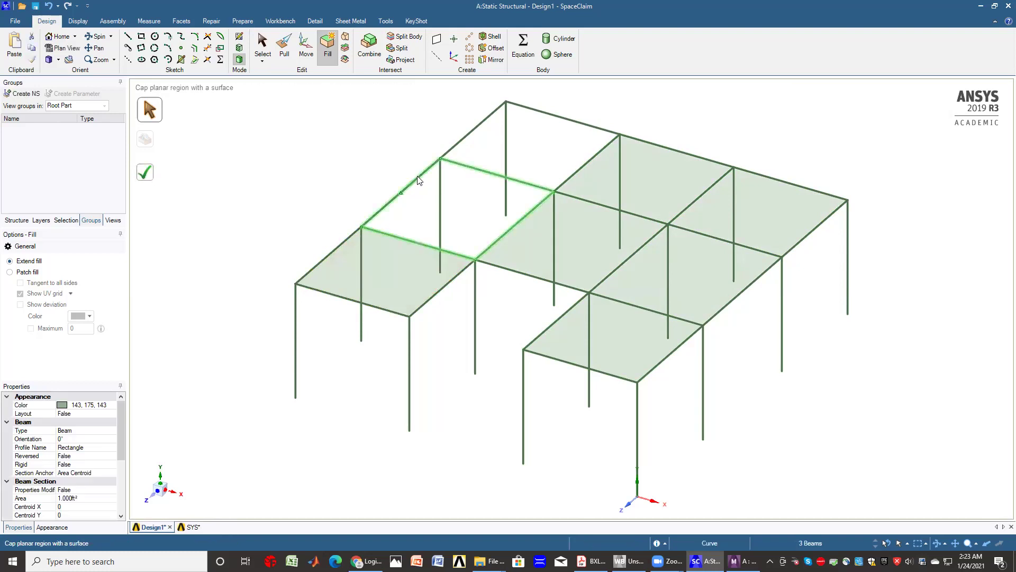
pyautogui.click(144, 172)
pyautogui.click(544, 180)
pyautogui.keyDown('ctrl'); pyautogui.click(569, 177); pyautogui.keyUp('ctrl')
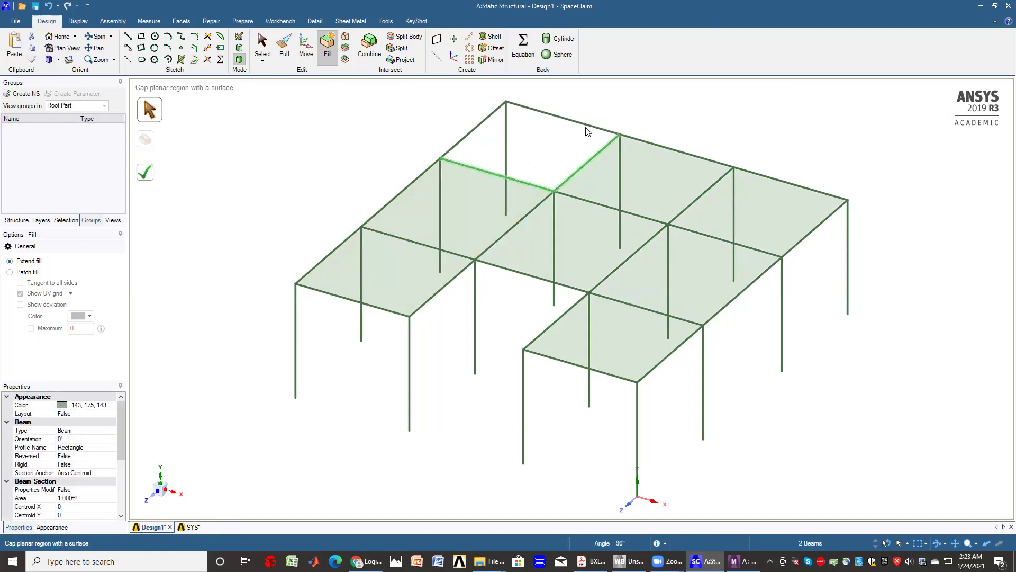
pyautogui.keyDown('ctrl'); pyautogui.click(589, 131); pyautogui.keyUp('ctrl')
pyautogui.keyDown('ctrl'); pyautogui.click(481, 124); pyautogui.keyUp('ctrl')
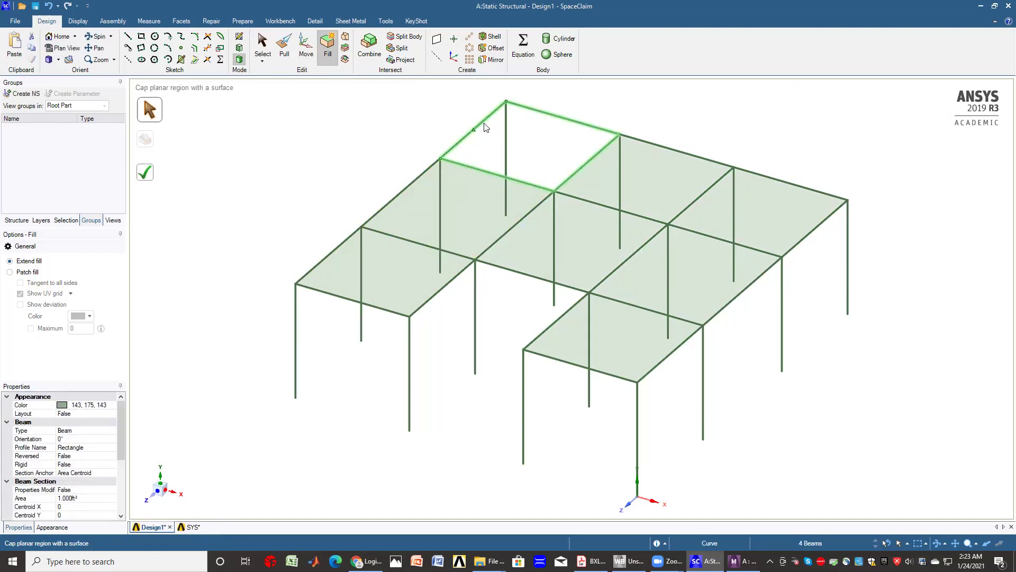
pyautogui.click(145, 172)
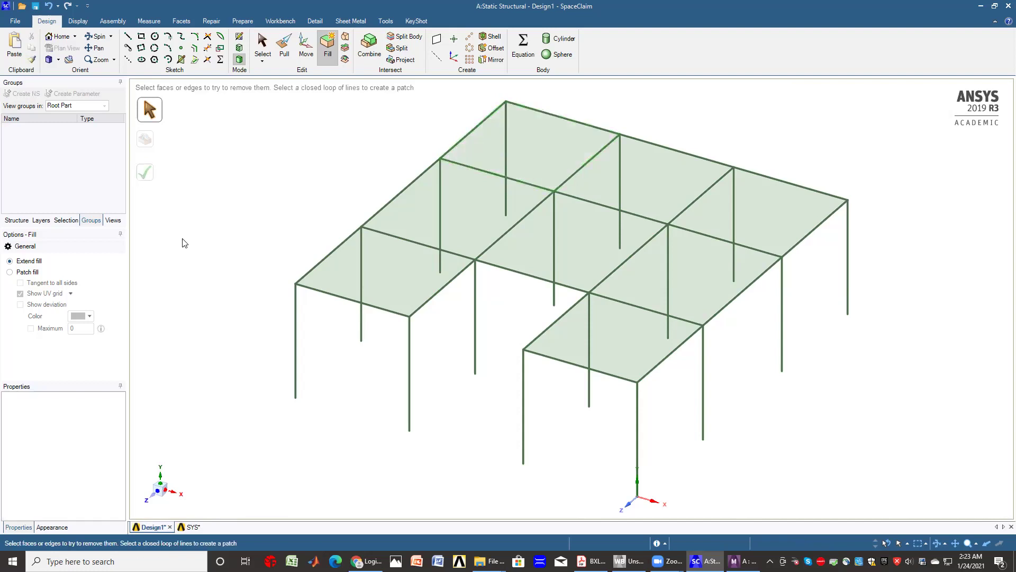
# Step: Show the Structure tree and toggle the Beams off and back on
pyautogui.click(11, 221)
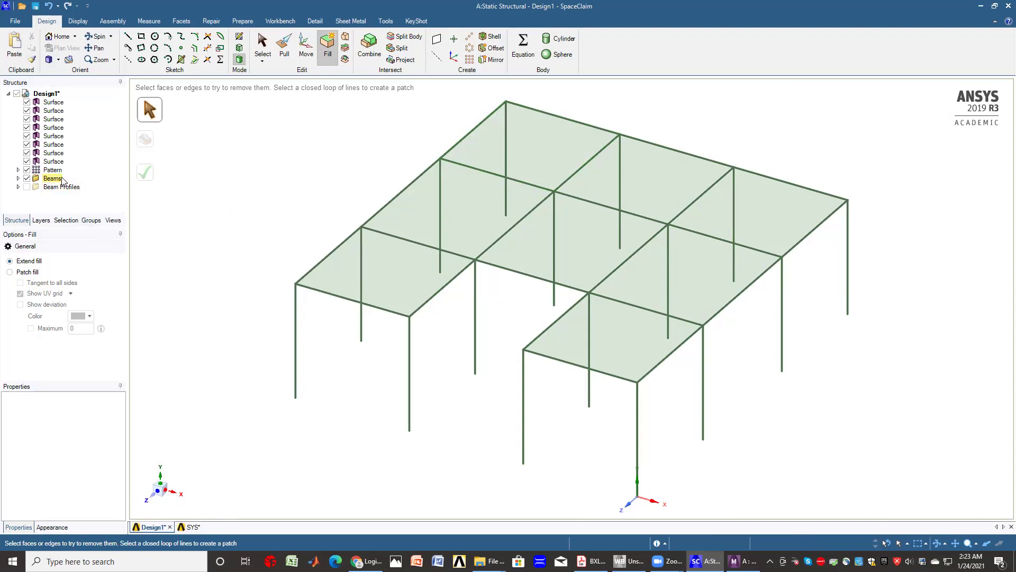
pyautogui.click(26, 179)
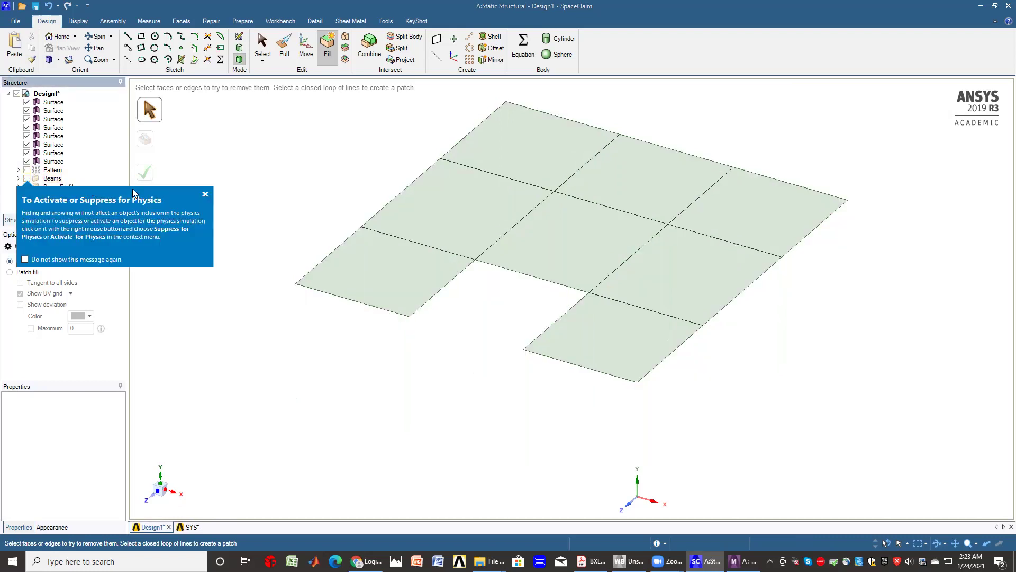
pyautogui.click(205, 197)
pyautogui.hotkey('ctrl', 'a')
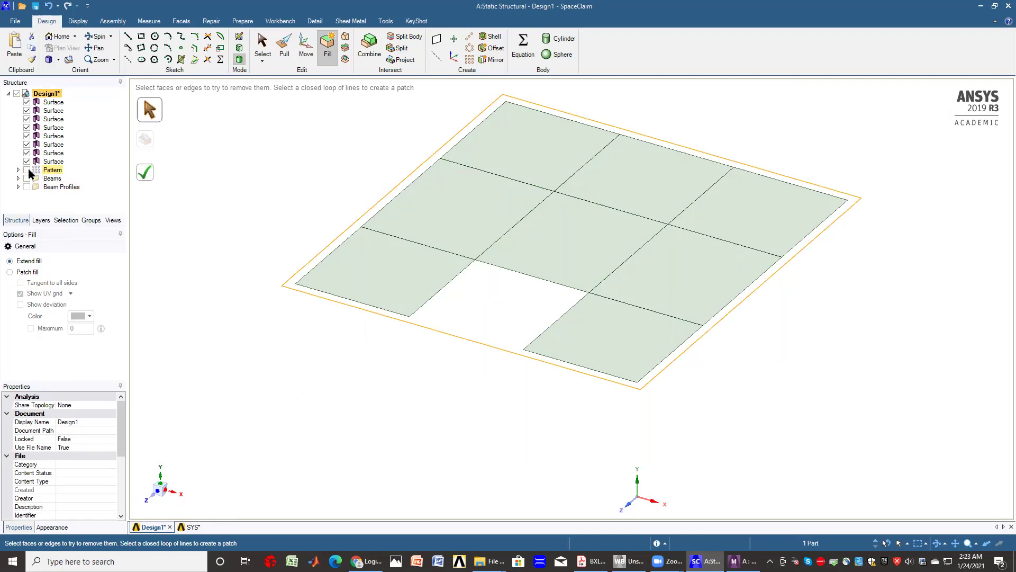
pyautogui.click(27, 170)
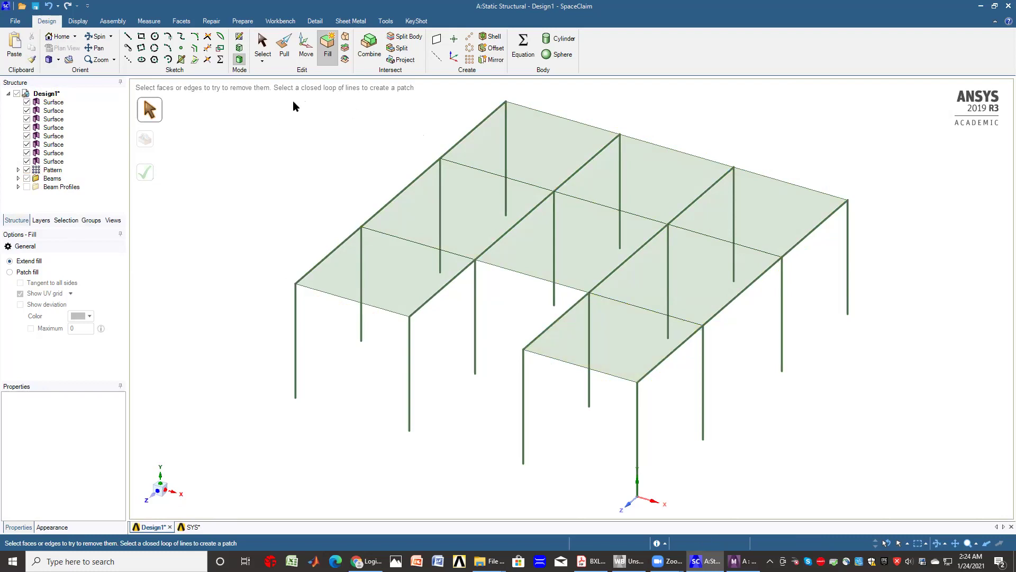
# Step: Switch selection to Using Box and box-select the slab surfaces
pyautogui.click(262, 63)
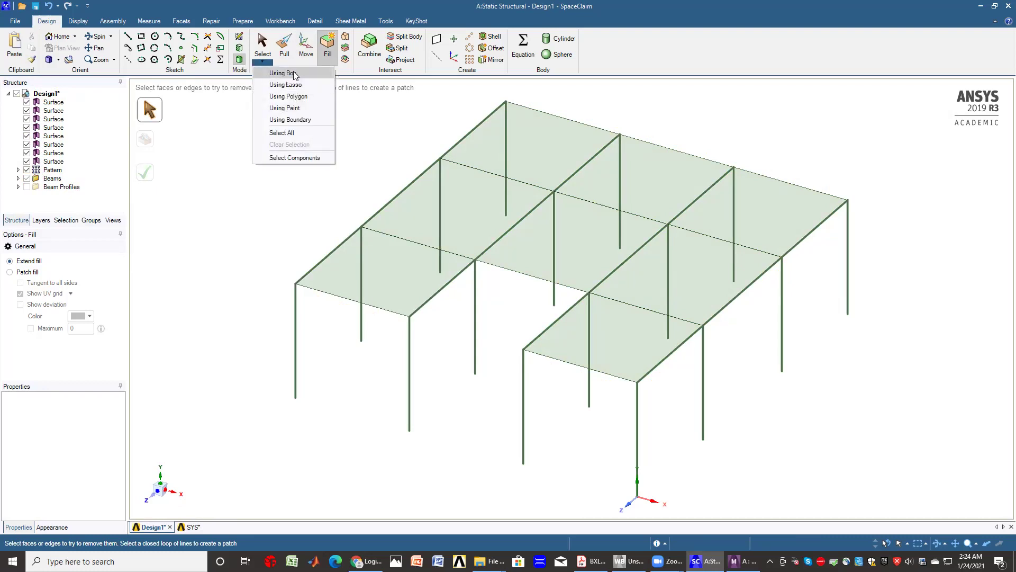
pyautogui.click(294, 72)
pyautogui.moveTo(308, 85); pyautogui.dragTo(872, 512)
pyautogui.press('f')
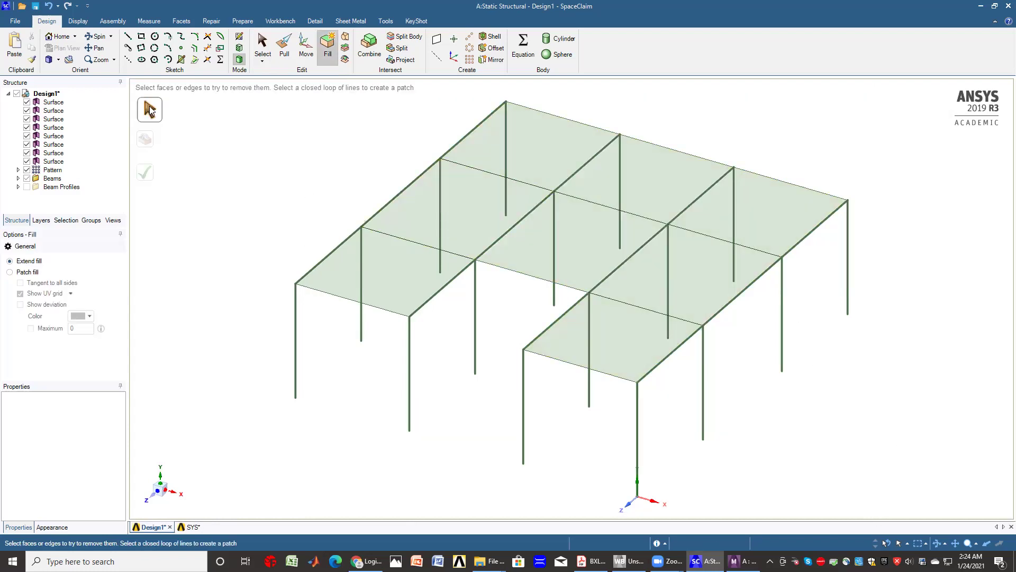
# Step: Linearly pattern all slab surfaces along a corner column: count 3, pitch 10 ft
pyautogui.click(469, 37)
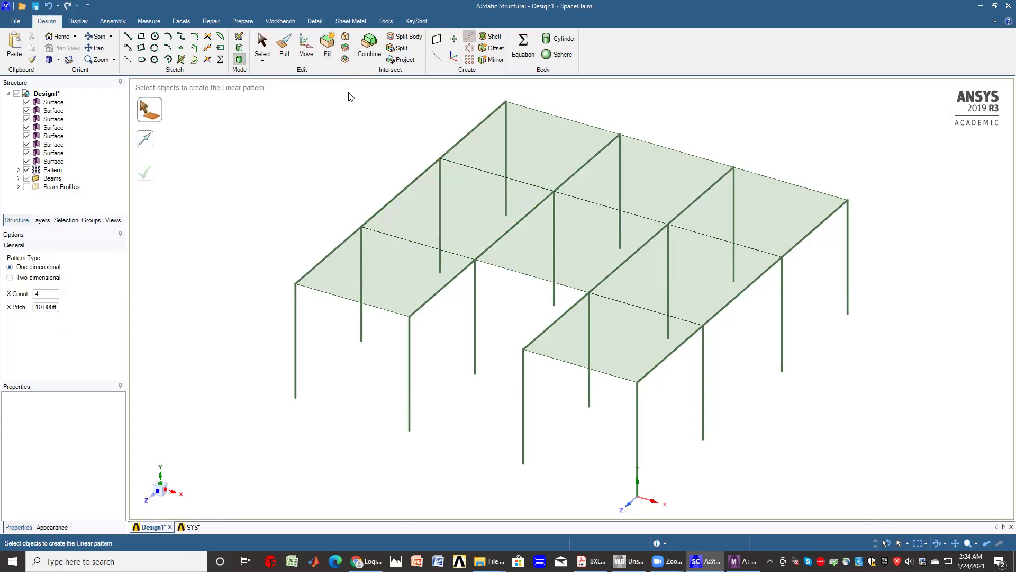
pyautogui.moveTo(300, 88); pyautogui.dragTo(873, 517)
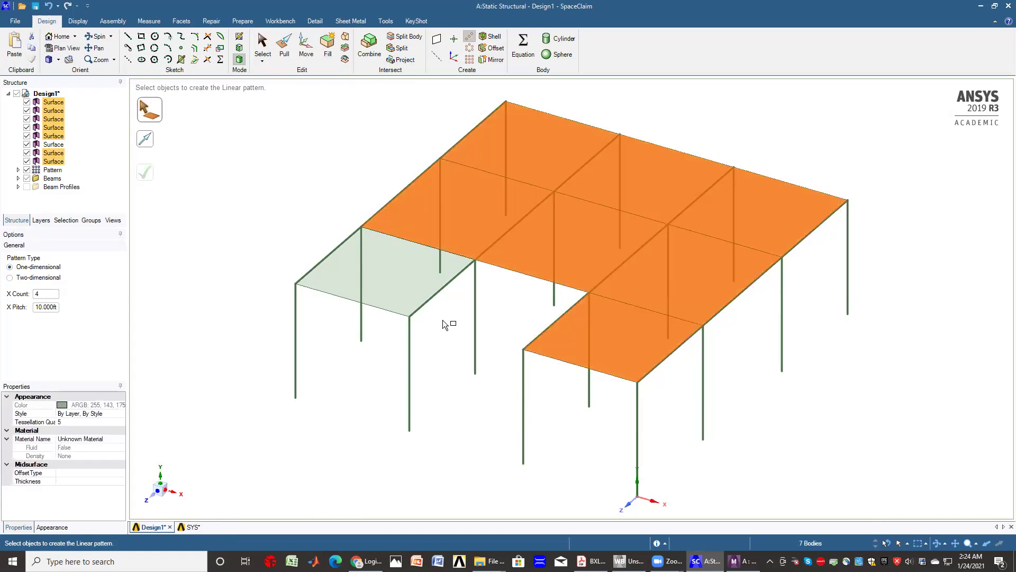
pyautogui.keyDown('ctrl'); pyautogui.moveTo(245, 177); pyautogui.dragTo(487, 390); pyautogui.keyUp('ctrl')
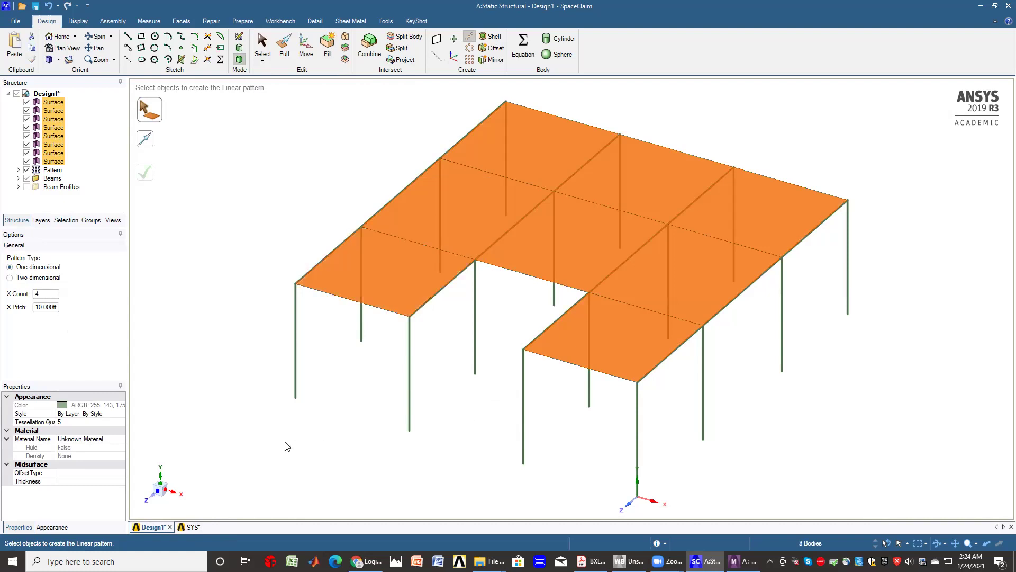
pyautogui.click(145, 140)
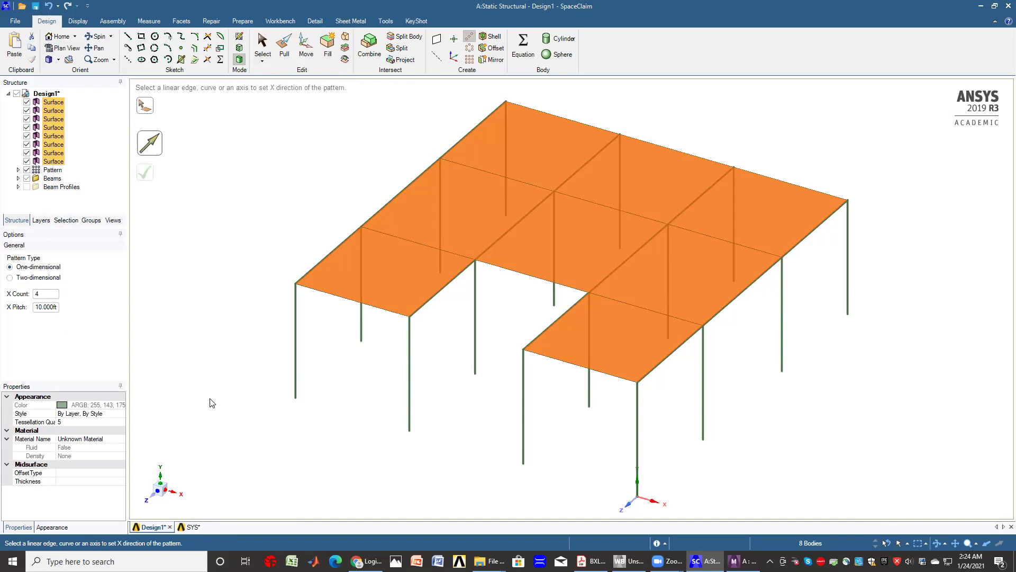
pyautogui.click(43, 294)
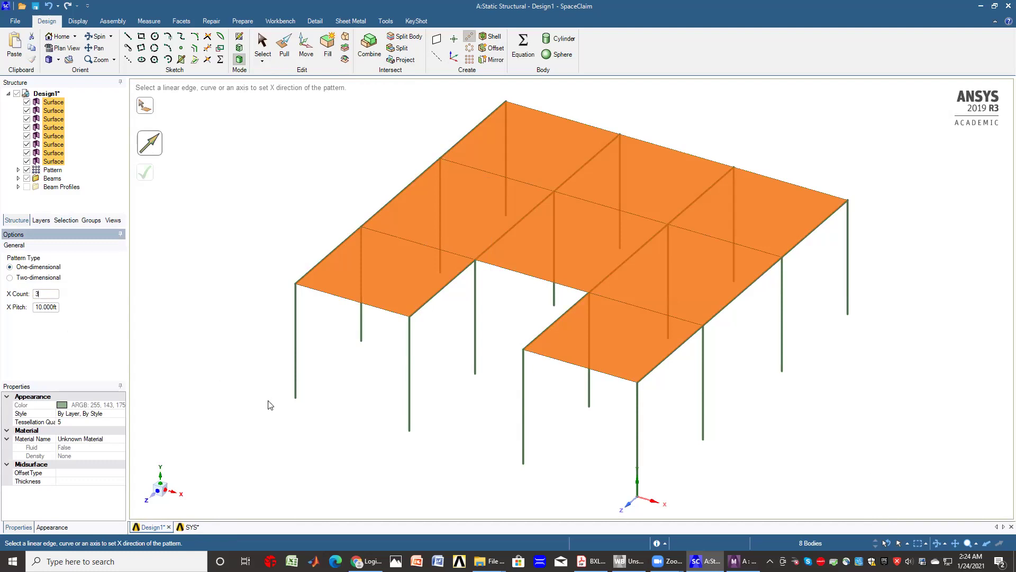
pyautogui.click(637, 491)
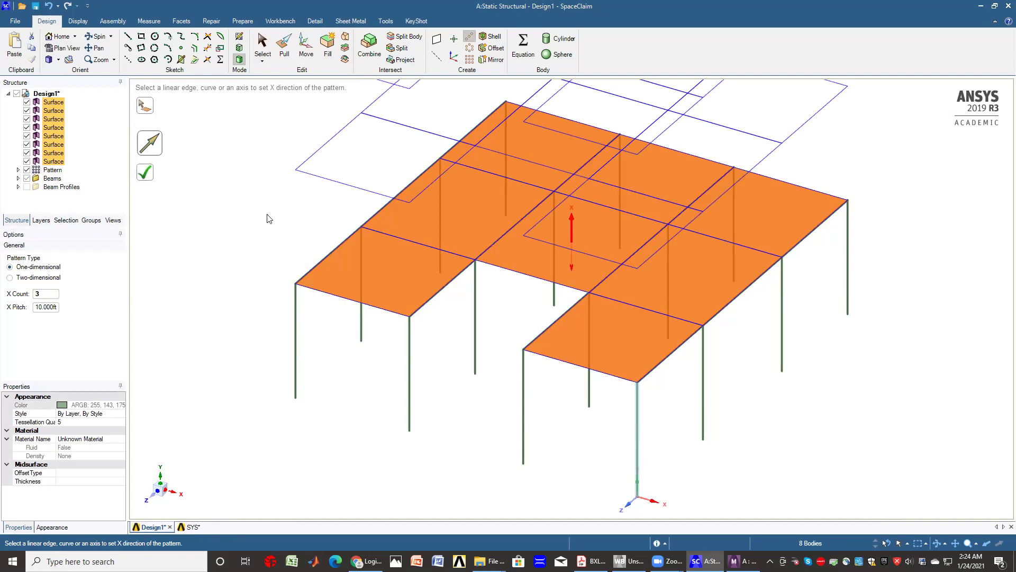
pyautogui.click(146, 170)
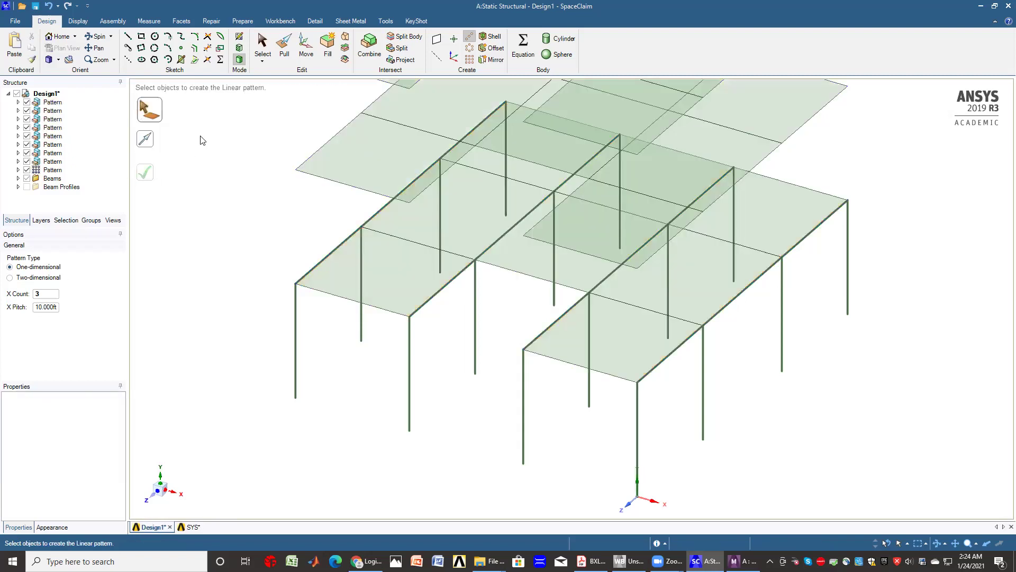
pyautogui.click(114, 60)
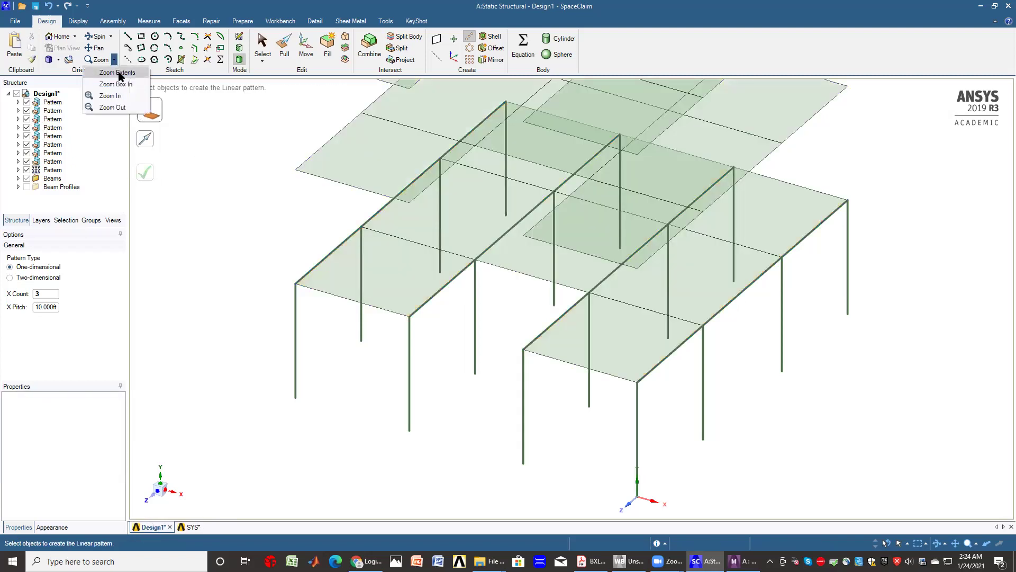
pyautogui.press('z')
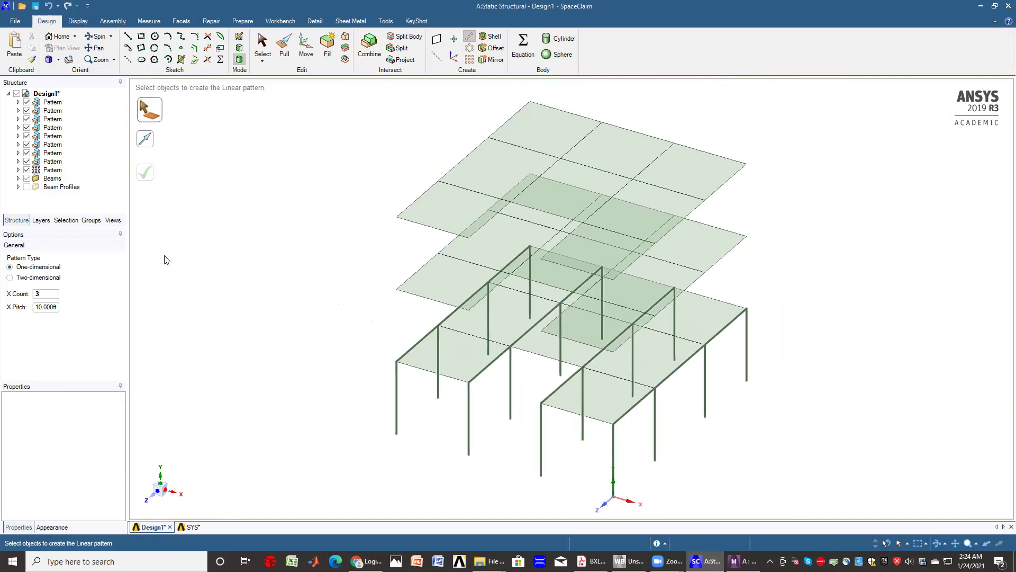
# Step: Hide all eight slab patterns so only the beam frame is visible
pyautogui.click(27, 178)
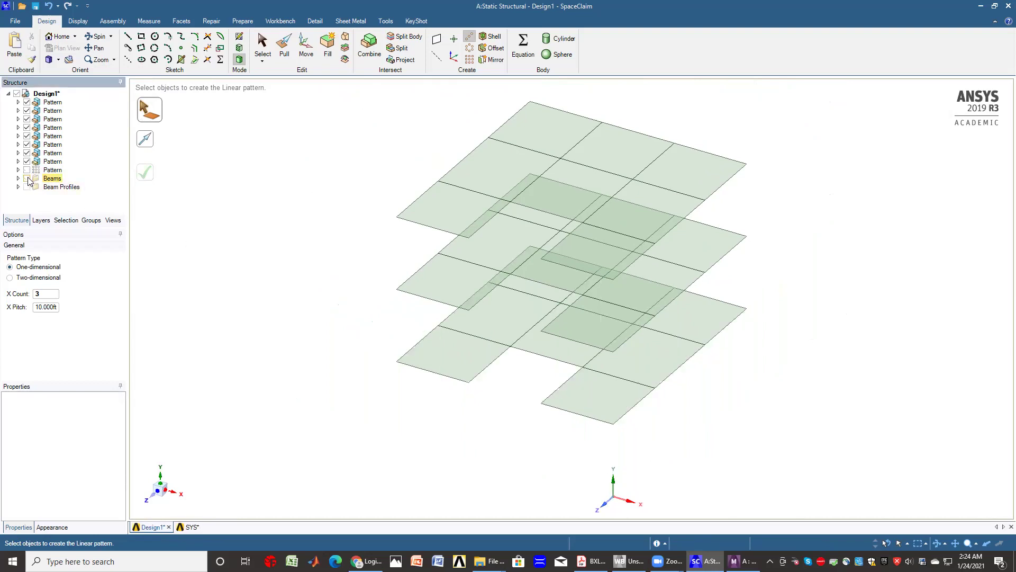
pyautogui.click(27, 178)
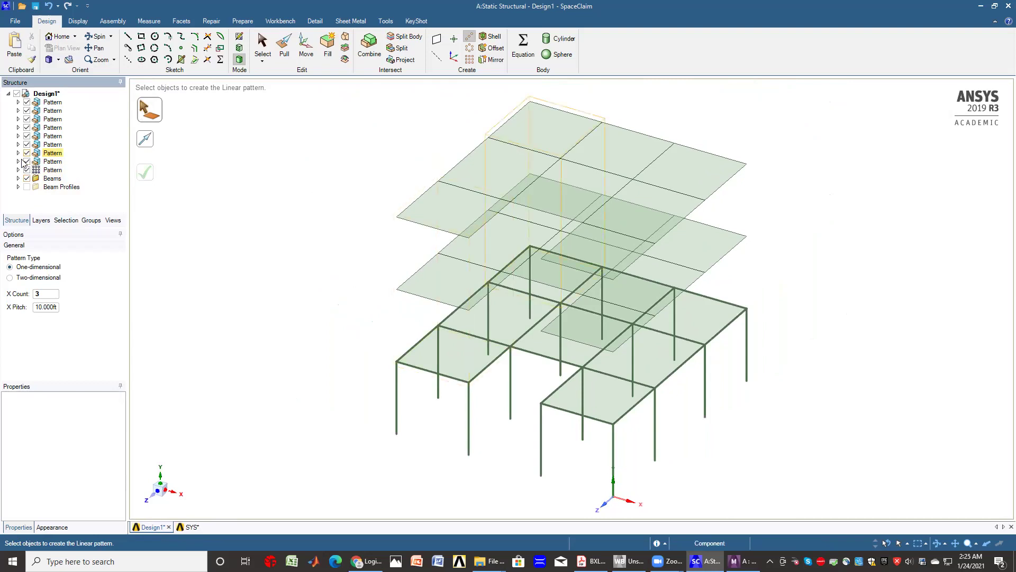
pyautogui.click(27, 162)
pyautogui.click(27, 153)
pyautogui.click(27, 145)
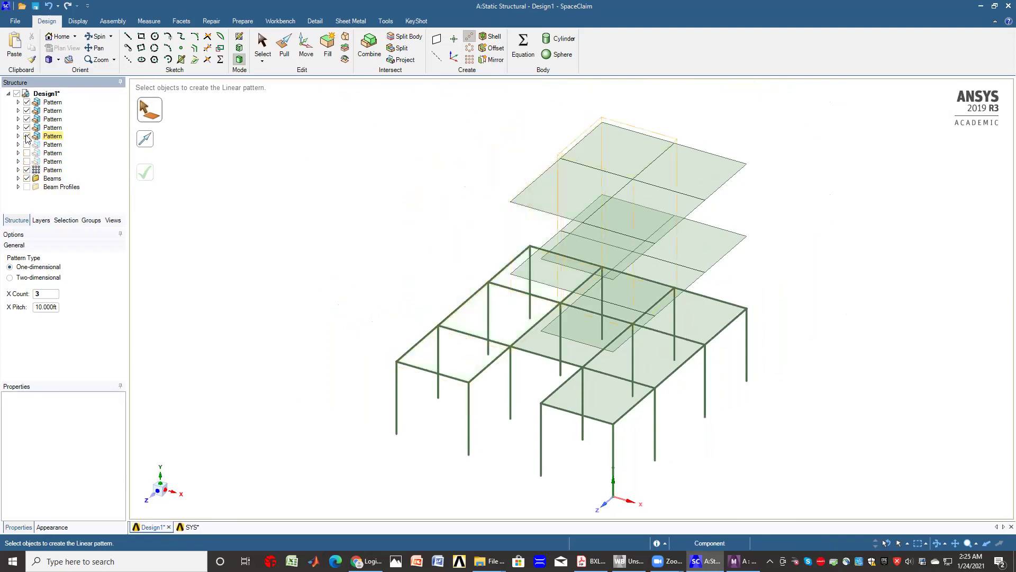
pyautogui.click(27, 136)
pyautogui.click(27, 127)
pyautogui.click(27, 119)
pyautogui.click(27, 110)
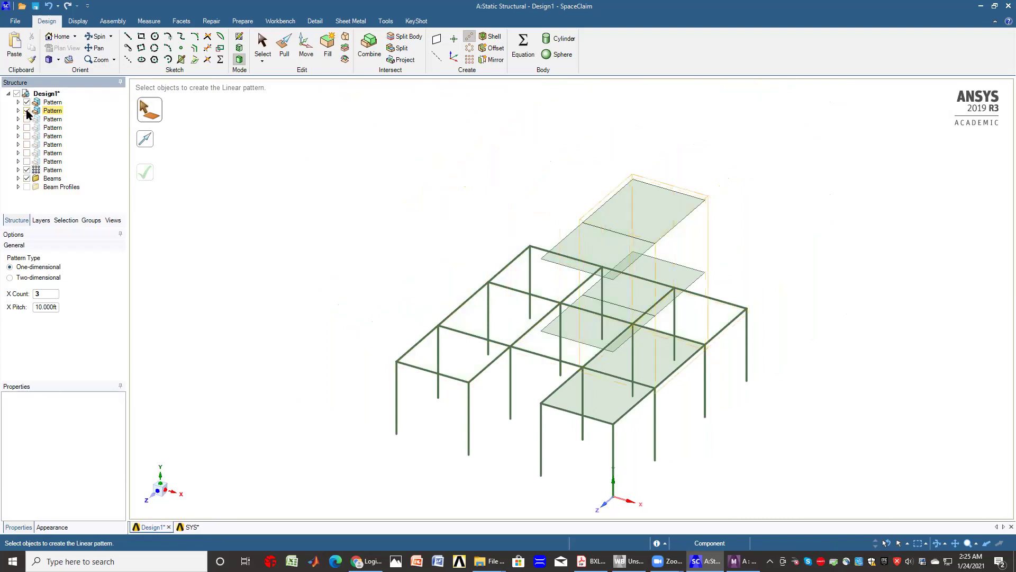
pyautogui.click(27, 102)
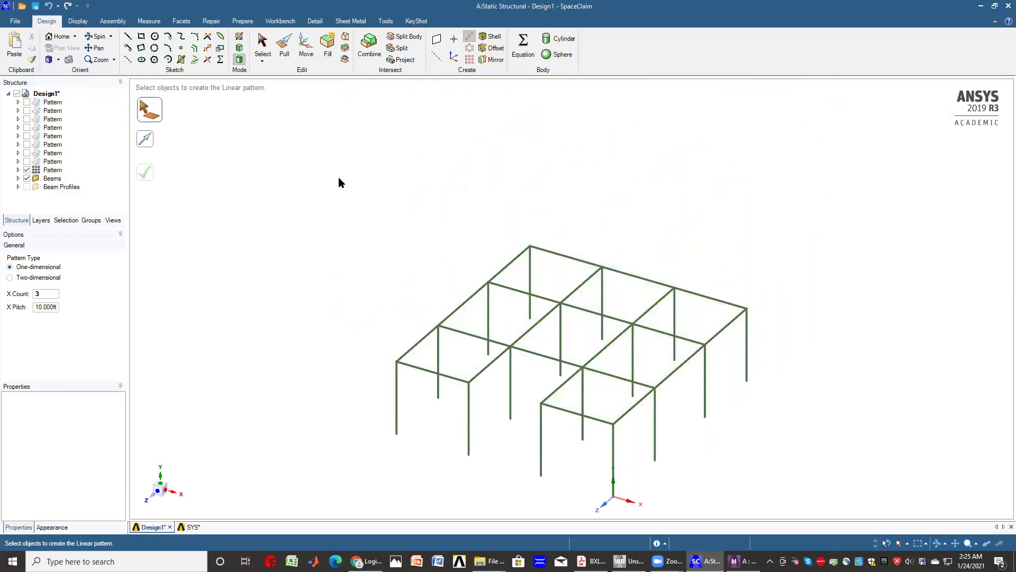
# Step: Linearly pattern all 39 beams up a vertical column: 3 stories, 10 ft apart
pyautogui.moveTo(327, 184); pyautogui.dragTo(766, 502)
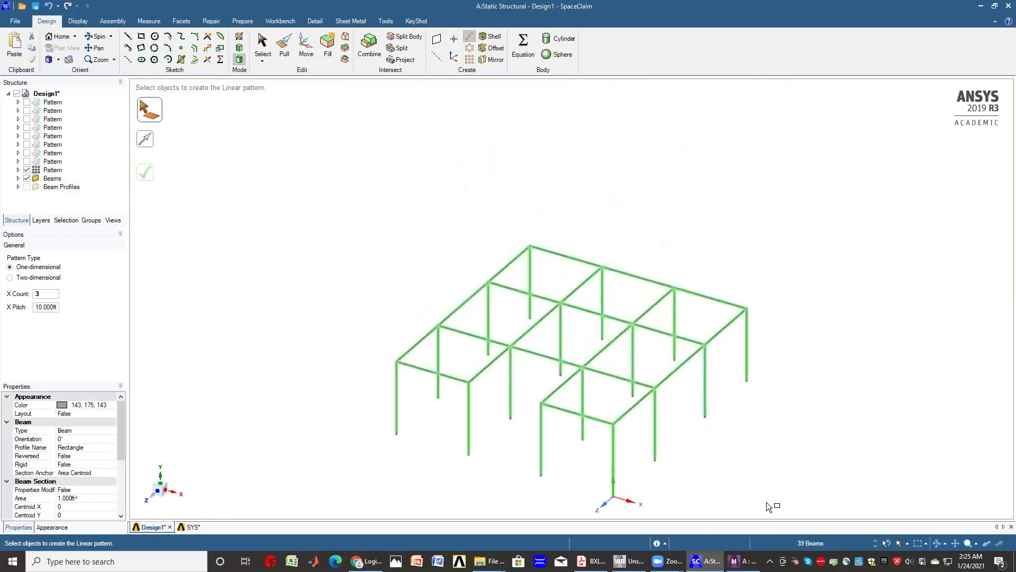
pyautogui.click(148, 143)
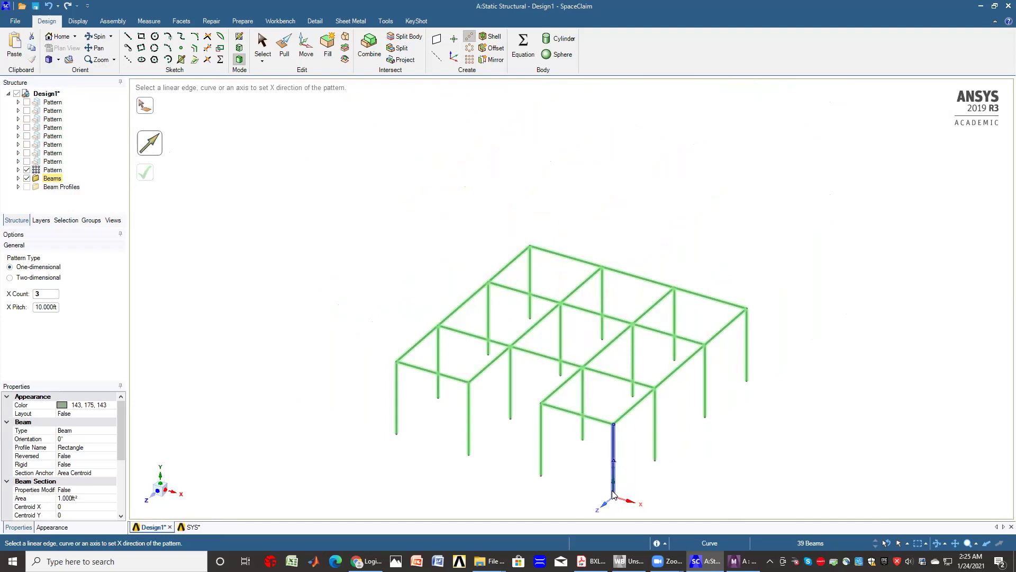
pyautogui.click(613, 490)
pyautogui.click(144, 172)
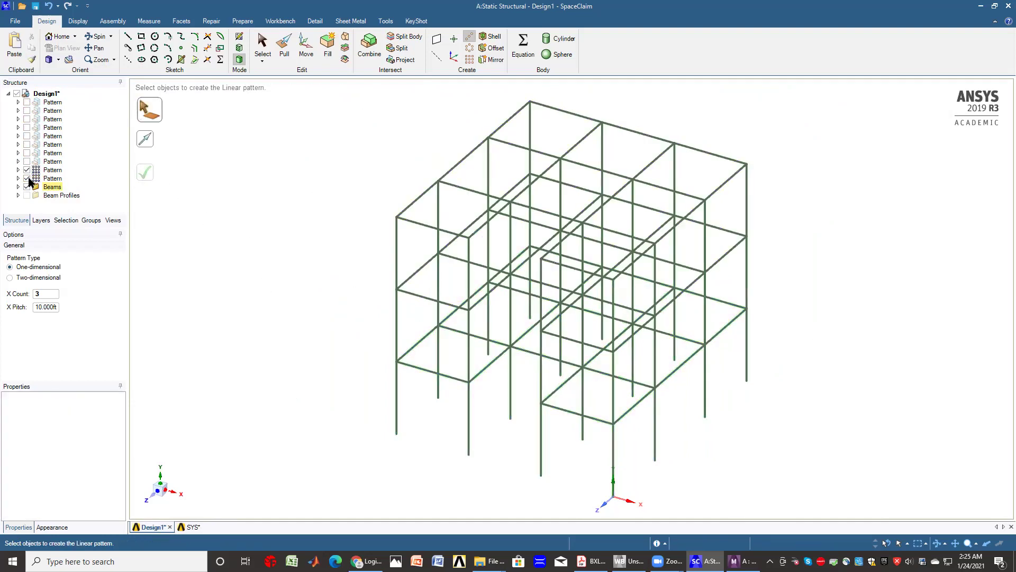
# Step: Show all eight slab patterns again
pyautogui.click(26, 161)
pyautogui.click(27, 152)
pyautogui.click(27, 144)
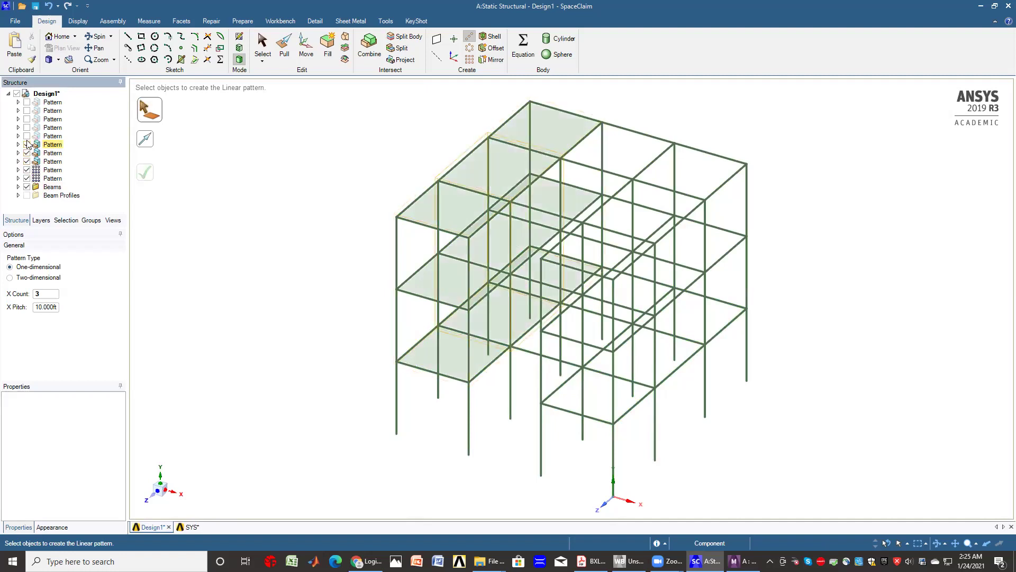
pyautogui.click(26, 135)
pyautogui.click(27, 127)
pyautogui.click(27, 119)
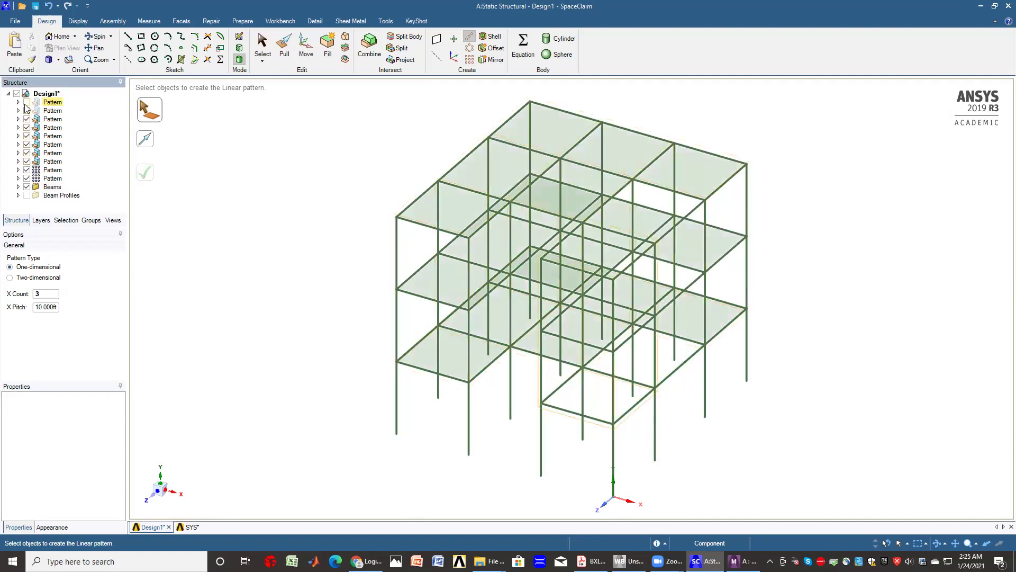
pyautogui.click(27, 110)
pyautogui.click(26, 102)
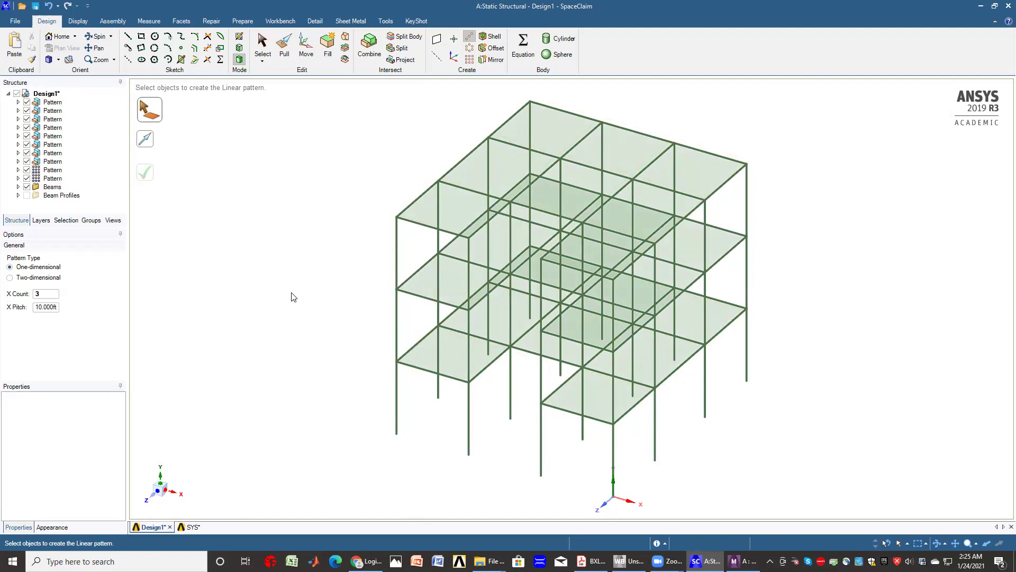
# Step: Combine each level's slab panels into a single surface, leaving three Surface bodies
pyautogui.click(369, 45)
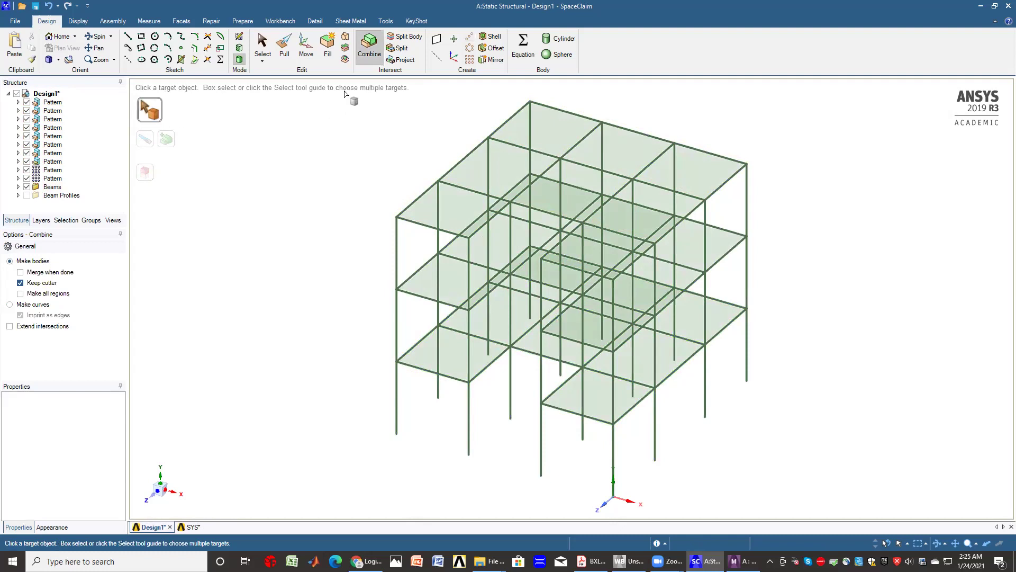
pyautogui.moveTo(629, 117); pyautogui.dragTo(829, 512)
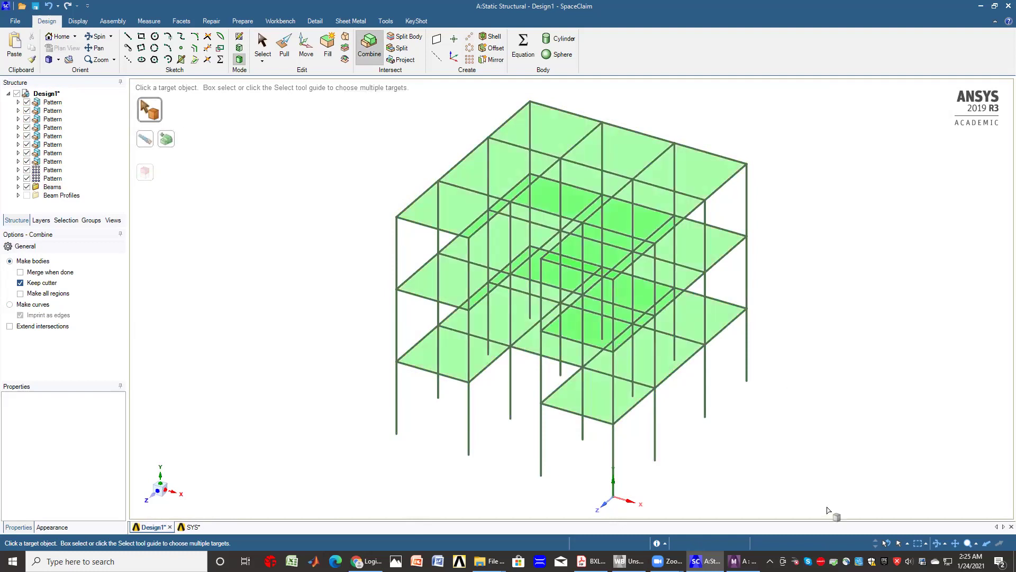
pyautogui.click(166, 140)
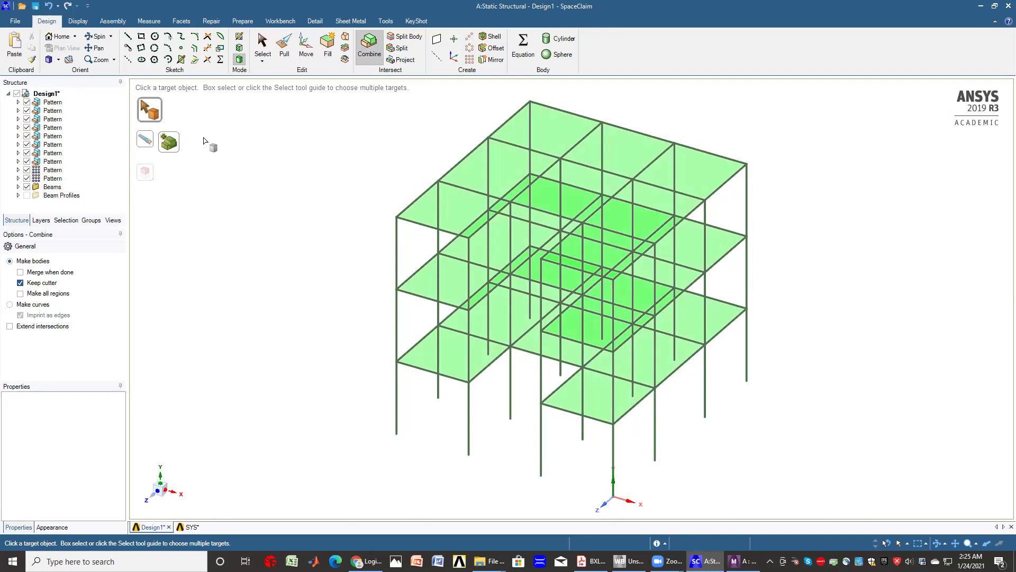
pyautogui.moveTo(322, 94); pyautogui.dragTo(800, 454)
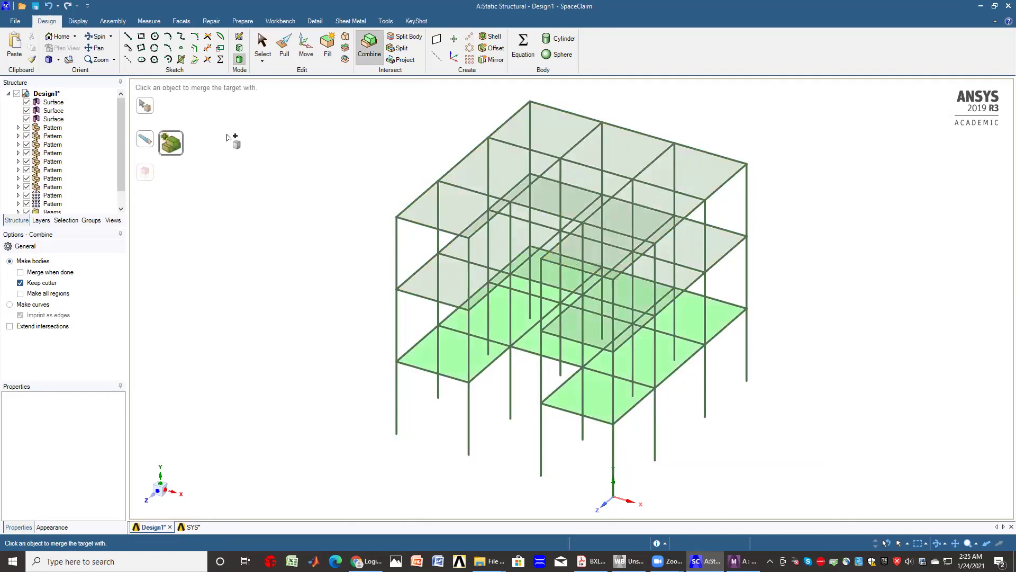
pyautogui.click(166, 150)
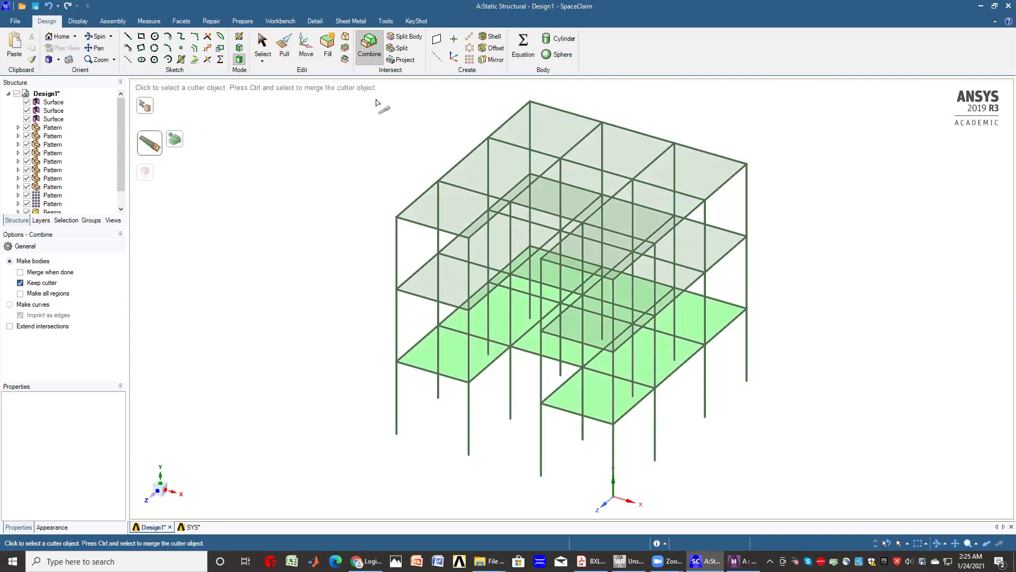
pyautogui.moveTo(373, 94); pyautogui.dragTo(828, 477)
pyautogui.click(60, 104)
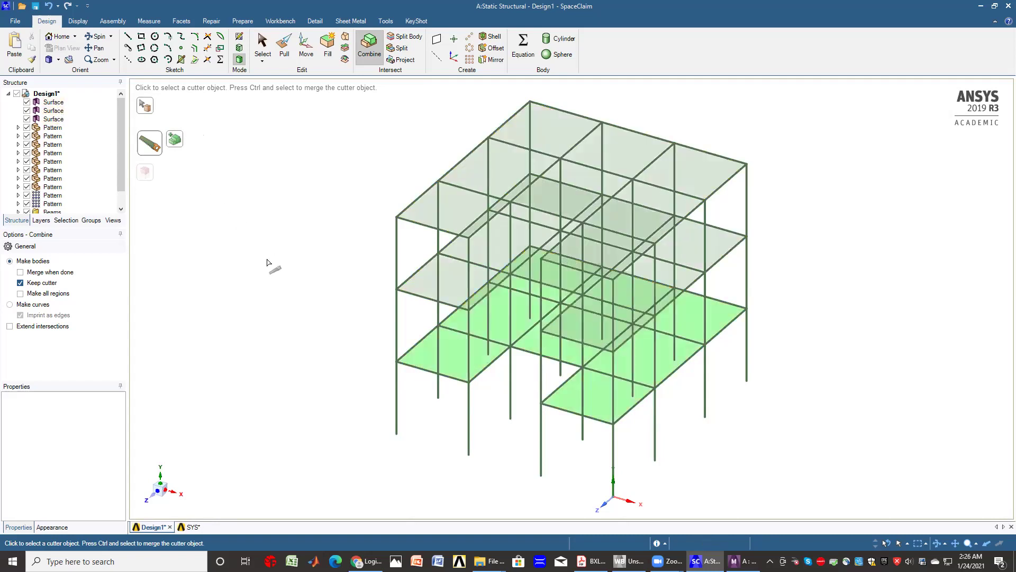
# Step: Share topology across the whole frame, joining 69 edges and 48 vertices
pyautogui.click(281, 22)
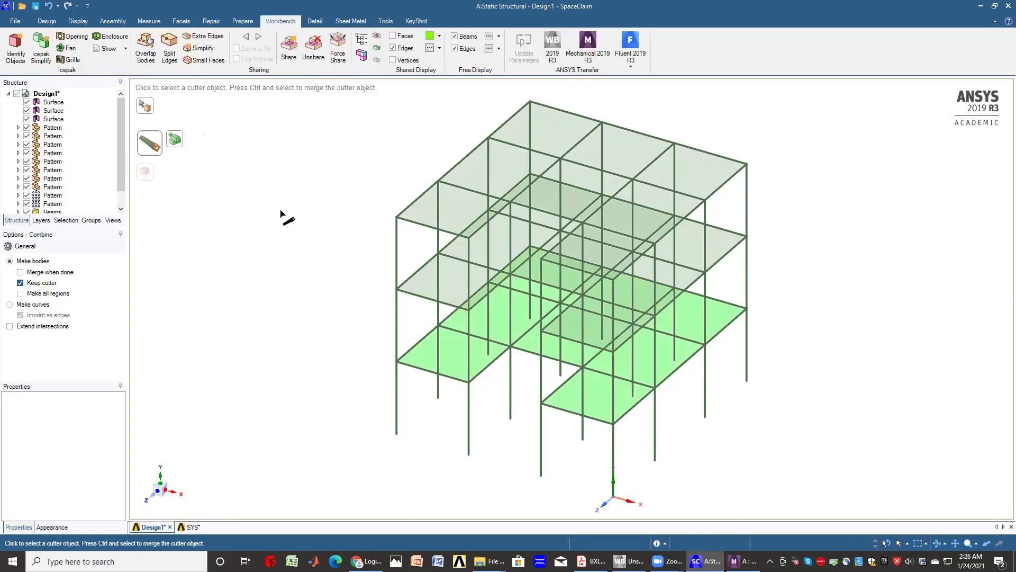
pyautogui.click(289, 53)
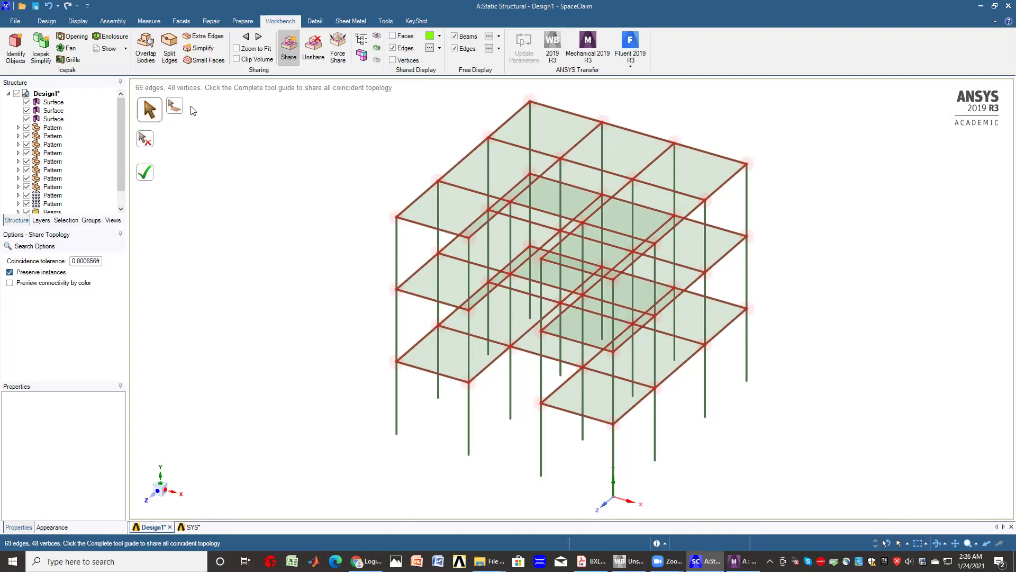
pyautogui.click(178, 110)
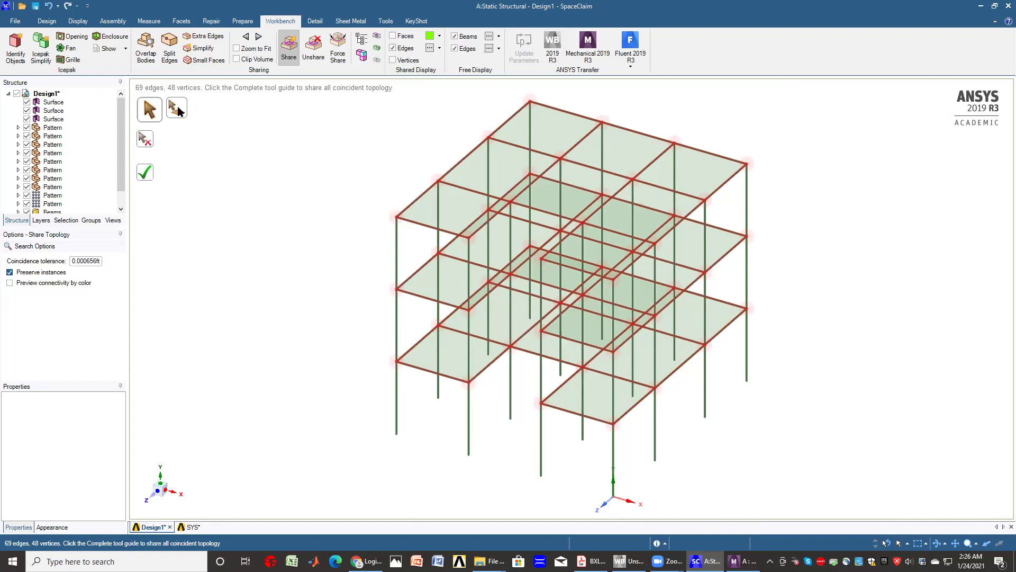
pyautogui.click(147, 108)
pyautogui.moveTo(328, 94); pyautogui.dragTo(785, 508)
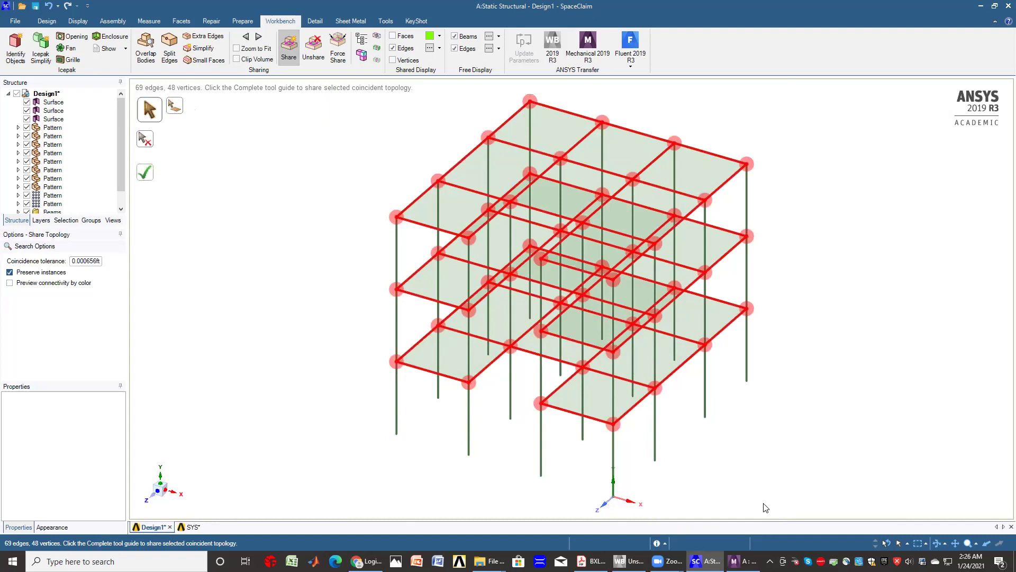
pyautogui.click(148, 178)
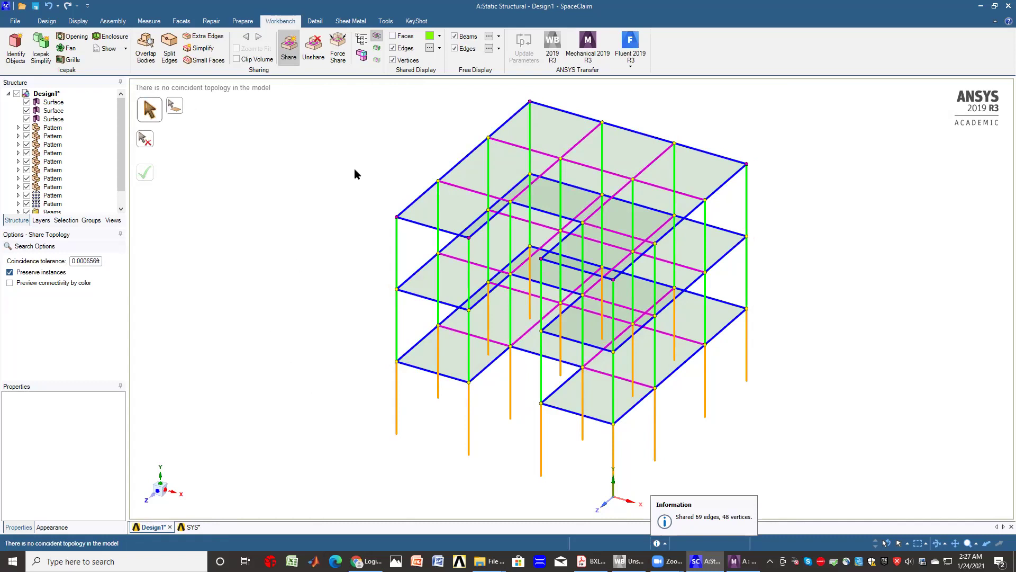
pyautogui.moveTo(312, 92); pyautogui.dragTo(799, 509)
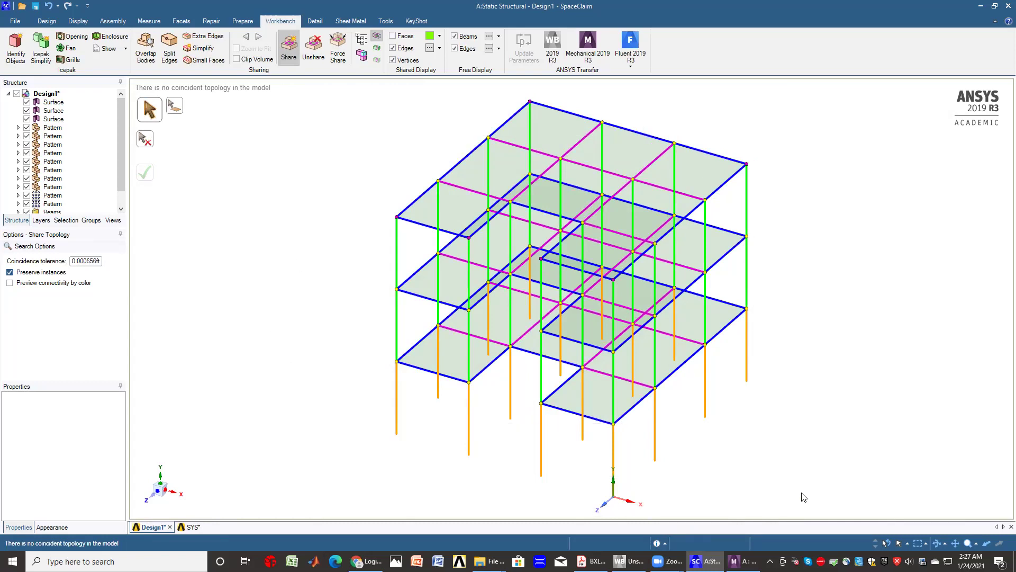
pyautogui.click(175, 107)
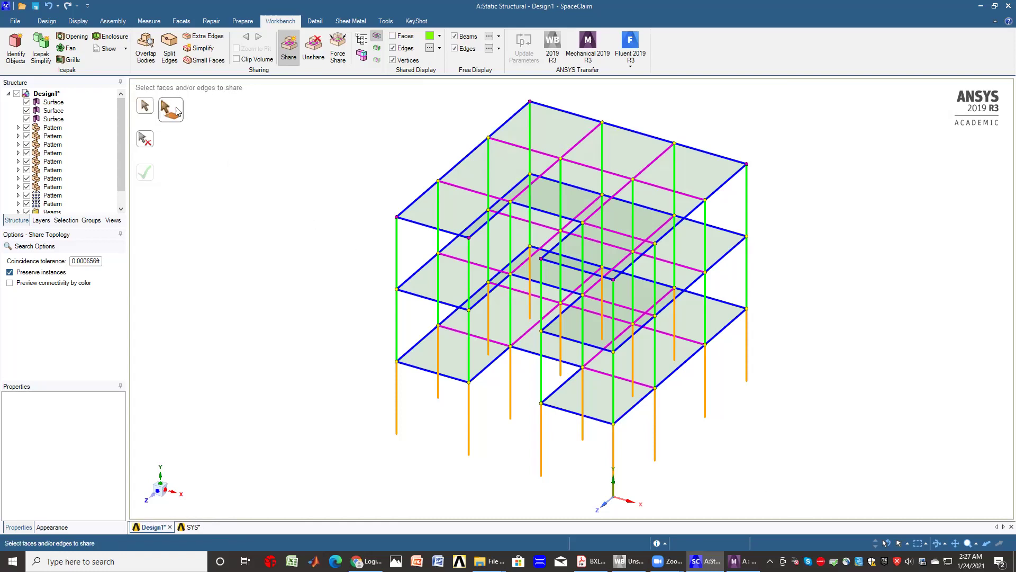
pyautogui.moveTo(355, 83); pyautogui.dragTo(799, 515)
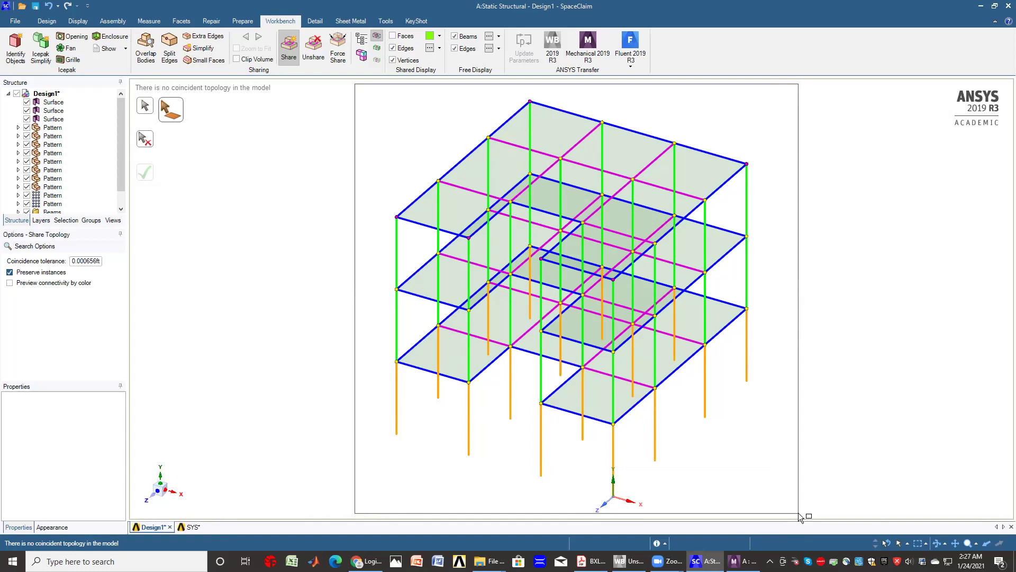
pyautogui.moveTo(799, 516); pyautogui.dragTo(799, 516)
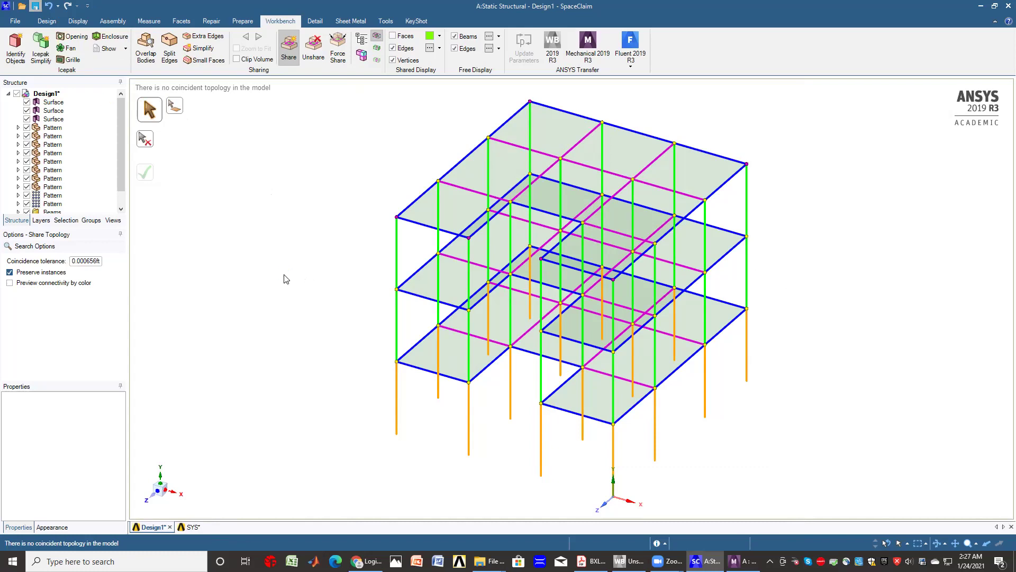
# Step: Save the model under the new file name Design1_building_7
pyautogui.hotkey('ctrl', 's')
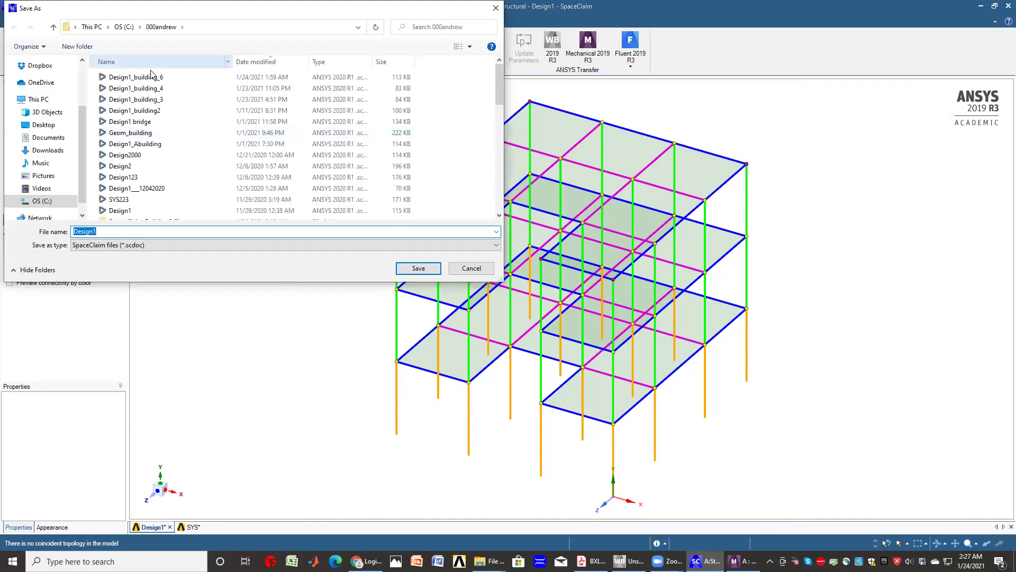
pyautogui.click(148, 77)
pyautogui.click(126, 231)
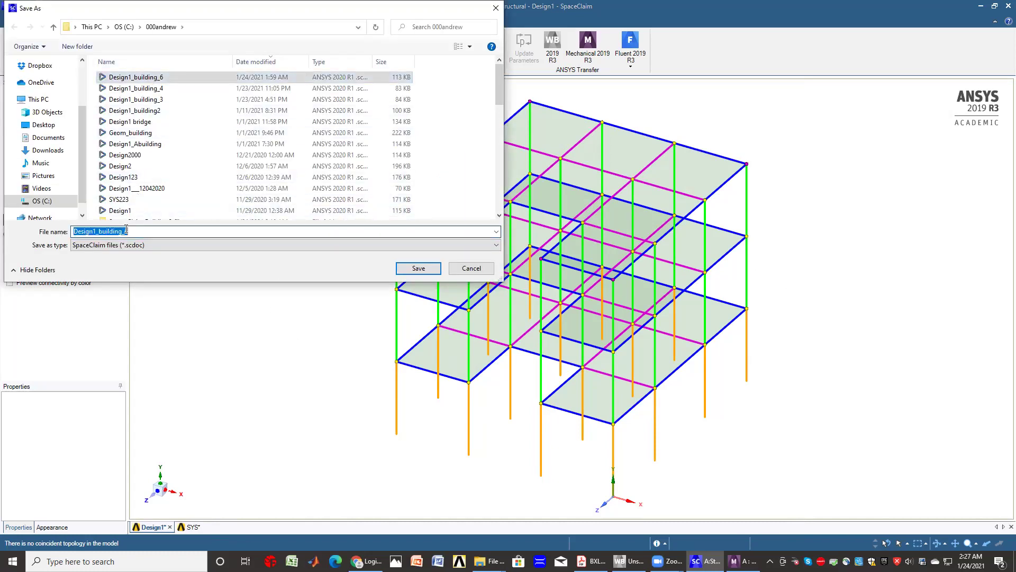
pyautogui.moveTo(126, 230); pyautogui.dragTo(133, 230)
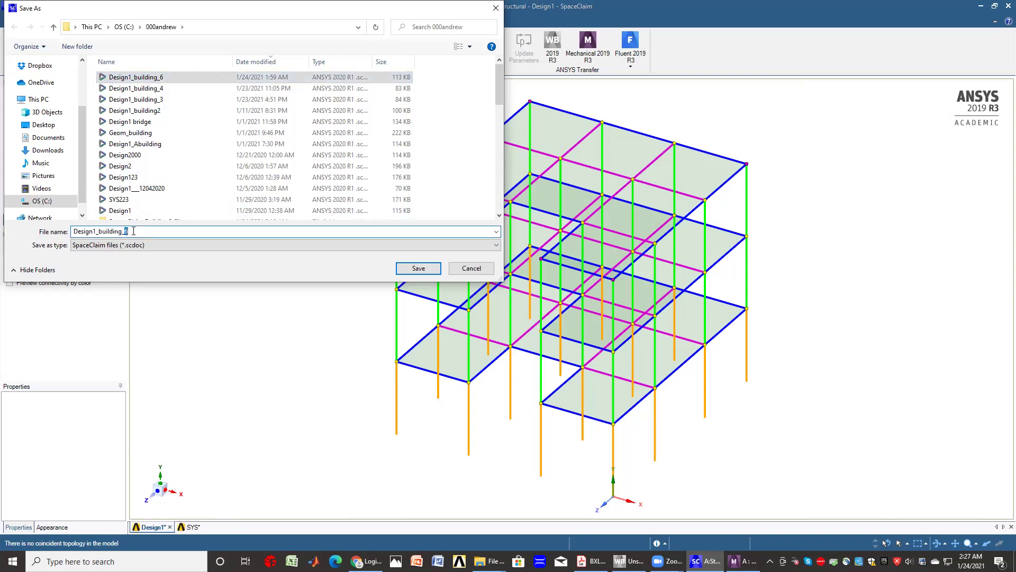
pyautogui.write('7')
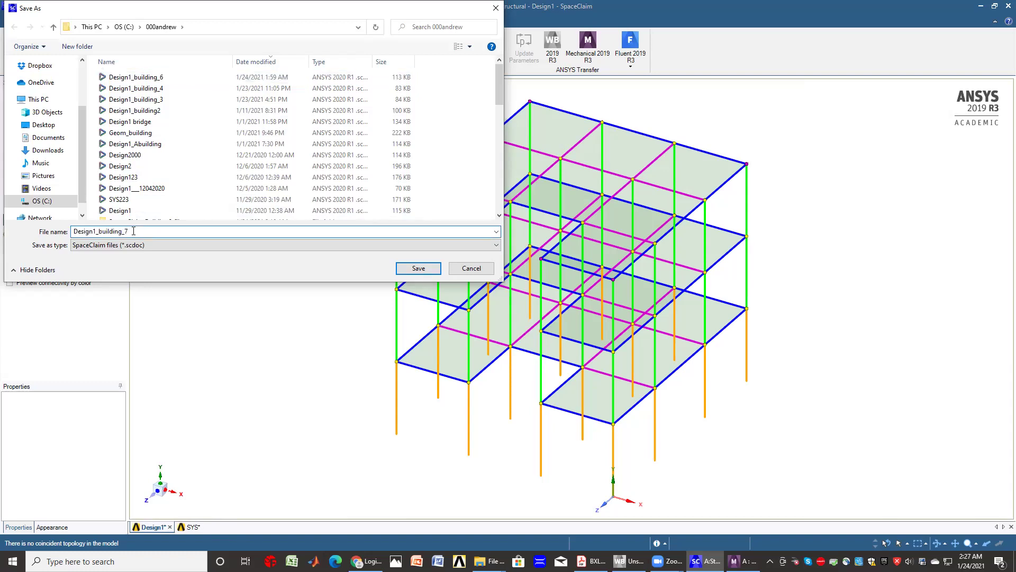
pyautogui.click(418, 269)
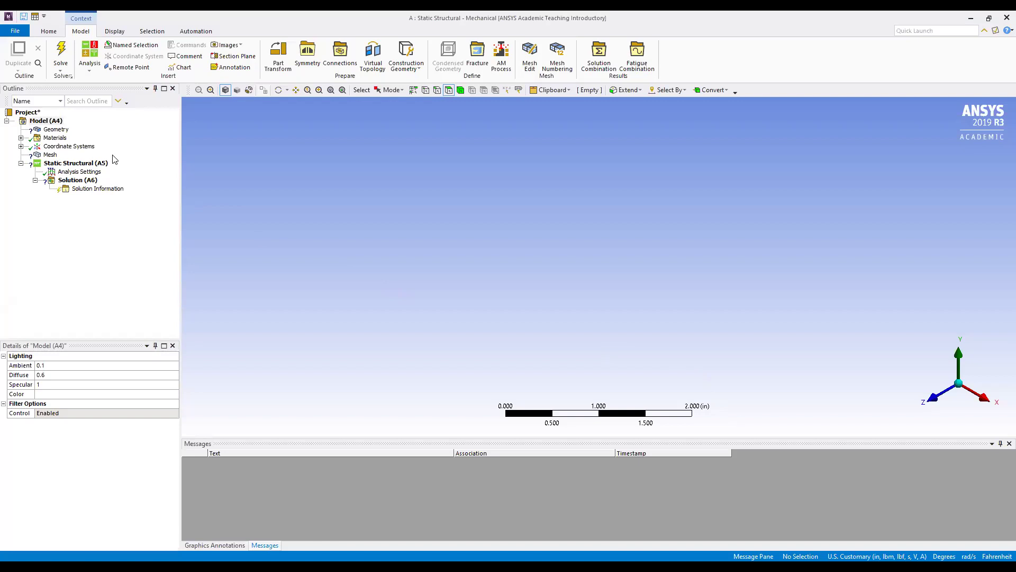
# Step: Update the Geometry from its SpaceClaim source and select Model (A4)
pyautogui.rightClick(58, 130)
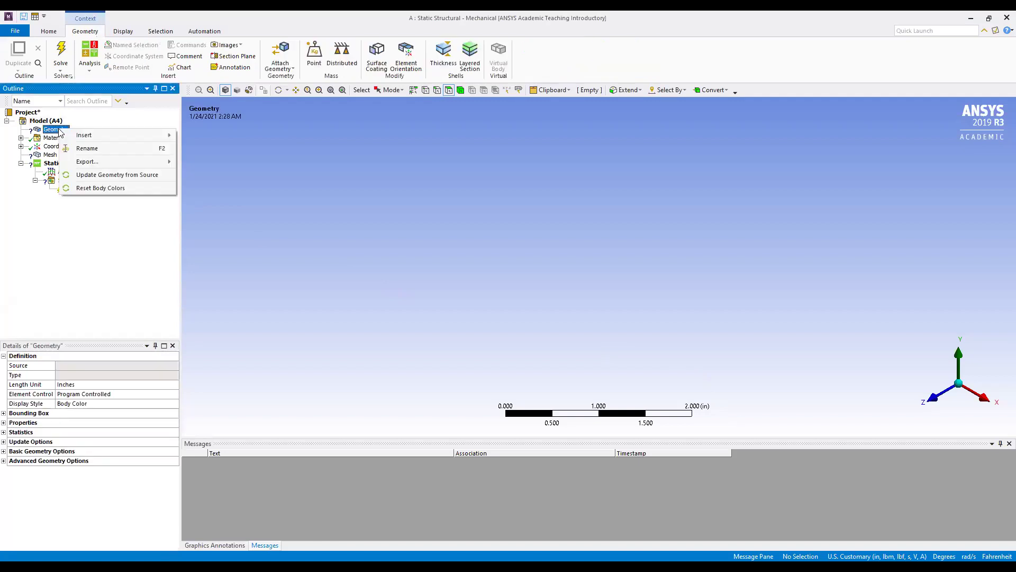
pyautogui.click(111, 259)
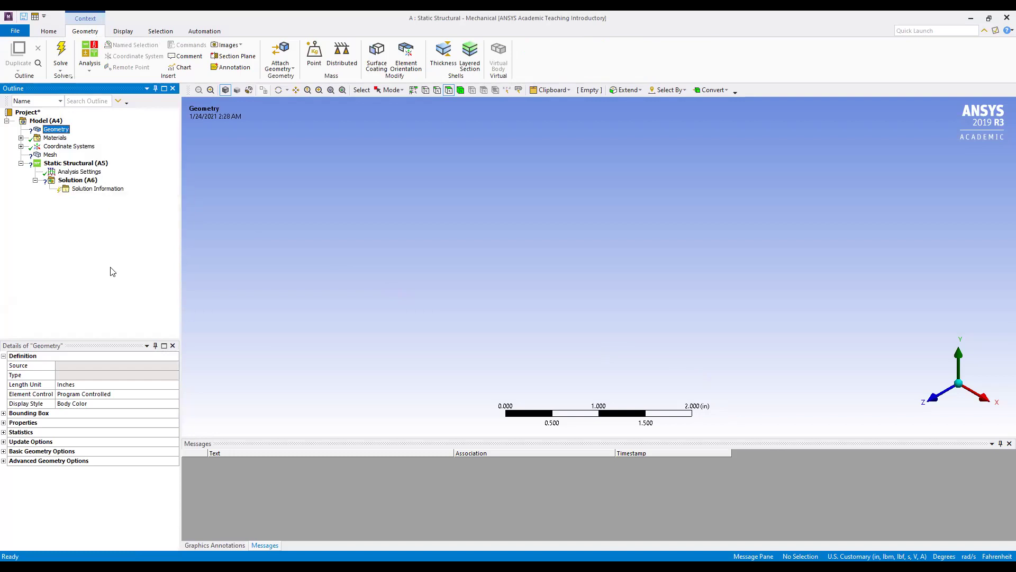
pyautogui.press('Up')
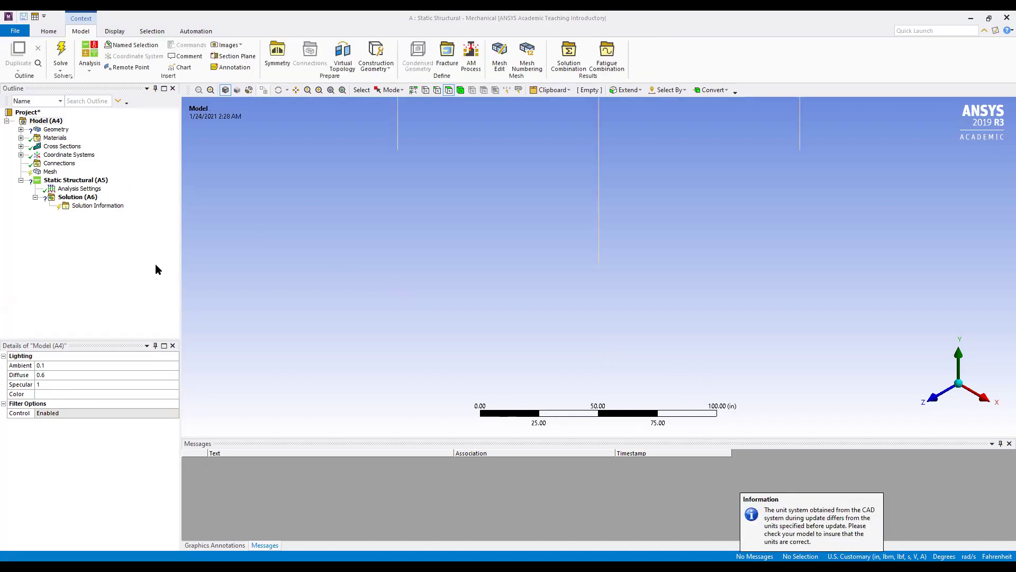
# Step: Give the three floor surfaces a 6 in thickness and Concrete material
pyautogui.click(331, 90)
pyautogui.click(20, 129)
pyautogui.click(35, 138)
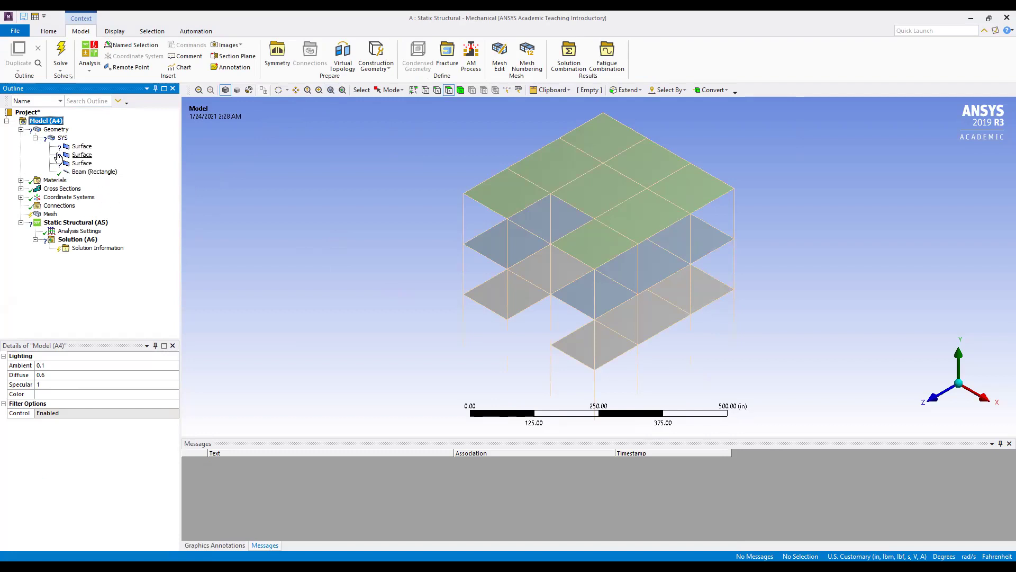
pyautogui.click(82, 147)
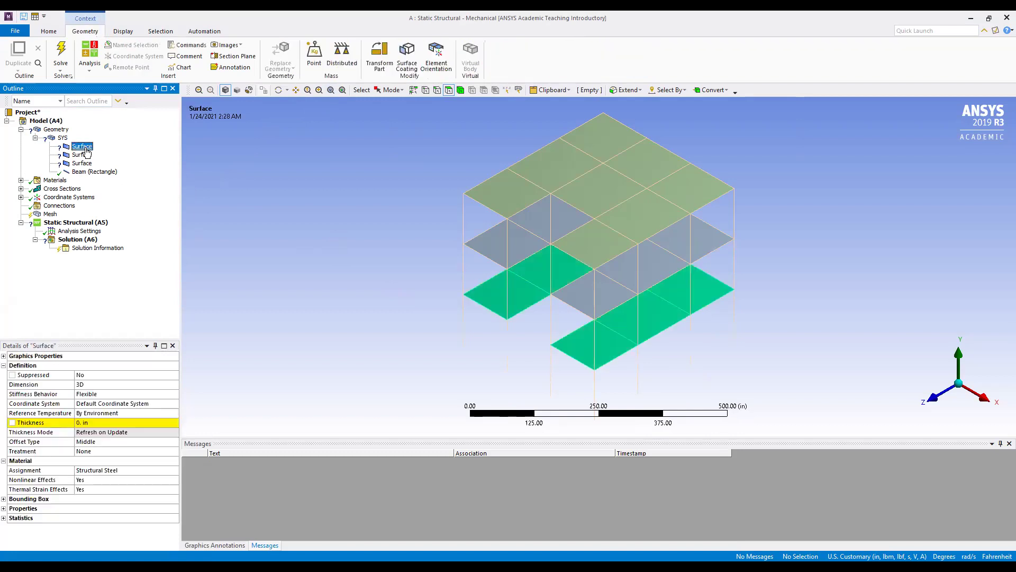
pyautogui.keyDown('shift'); pyautogui.click(82, 164); pyautogui.keyUp('shift')
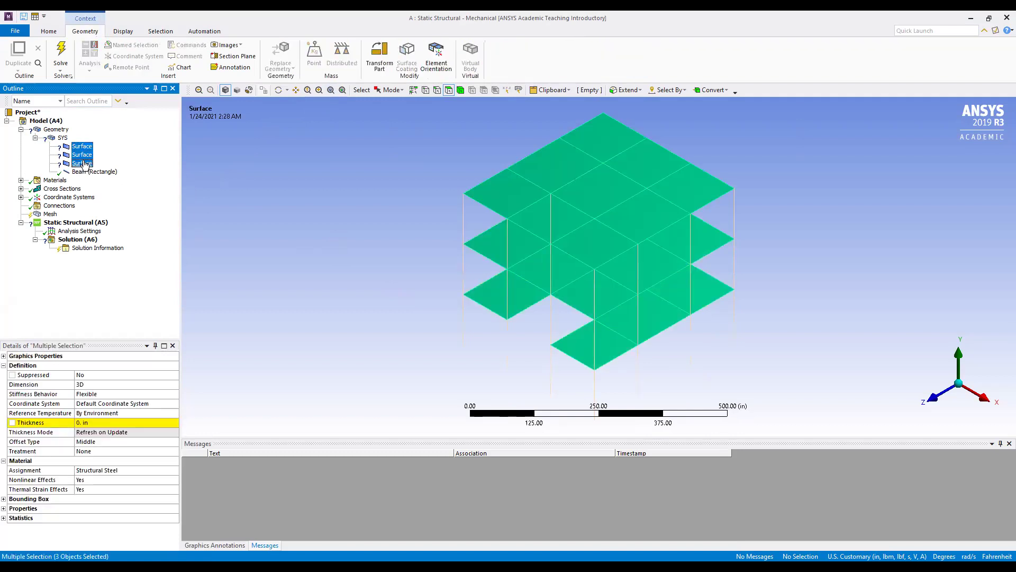
pyautogui.click(90, 422)
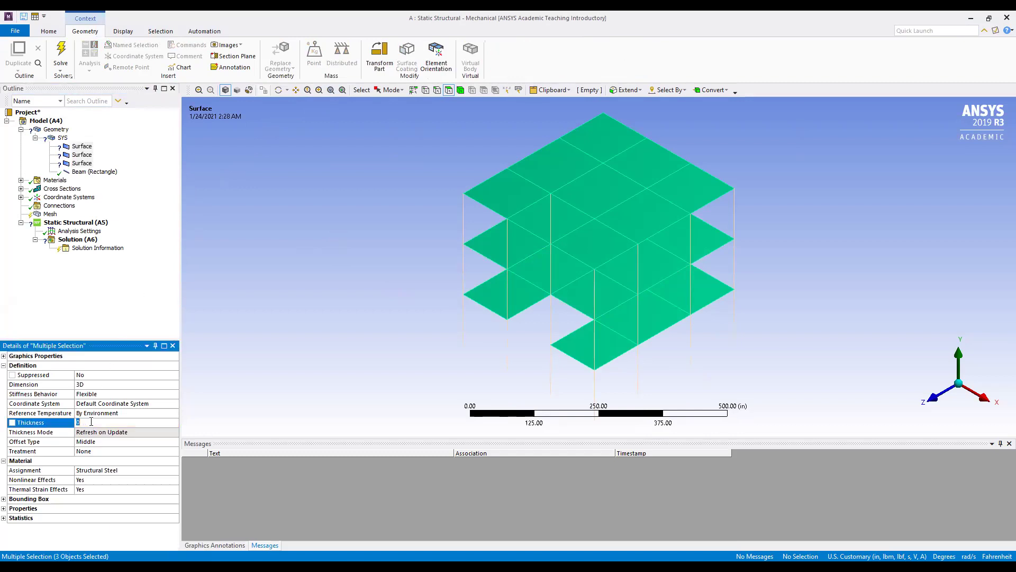
pyautogui.write('6')
pyautogui.click(119, 470)
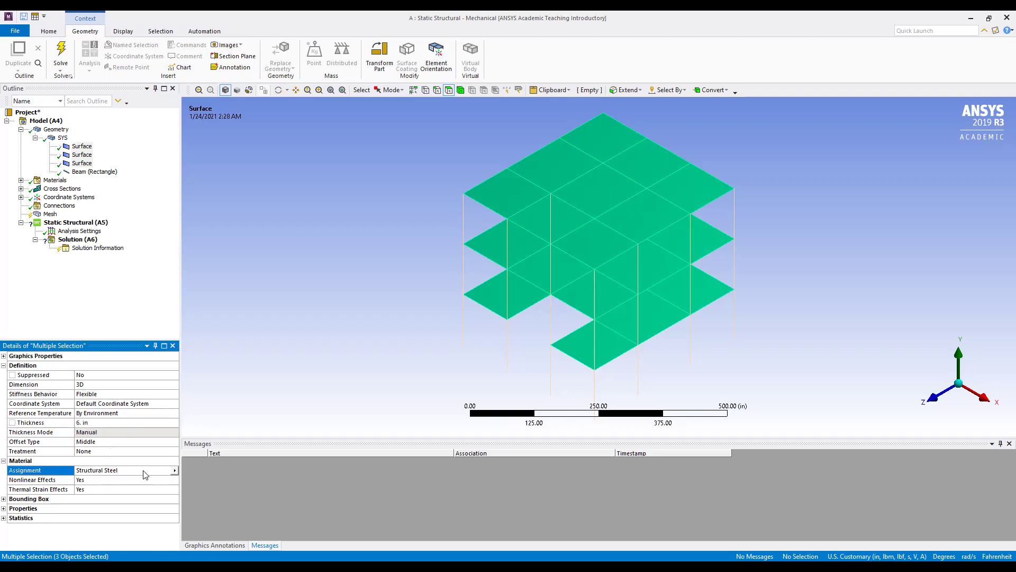
pyautogui.click(175, 473)
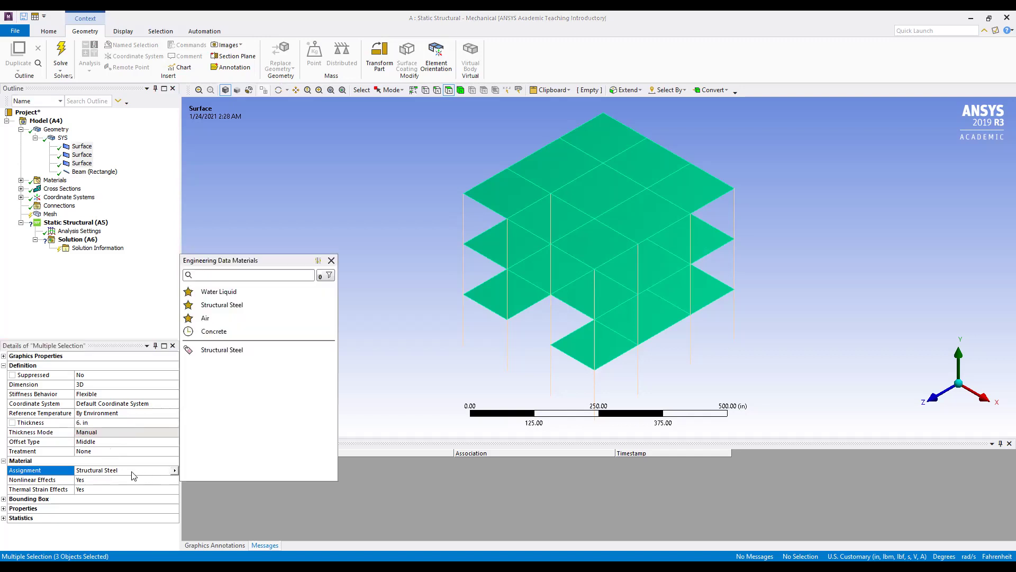
pyautogui.click(244, 332)
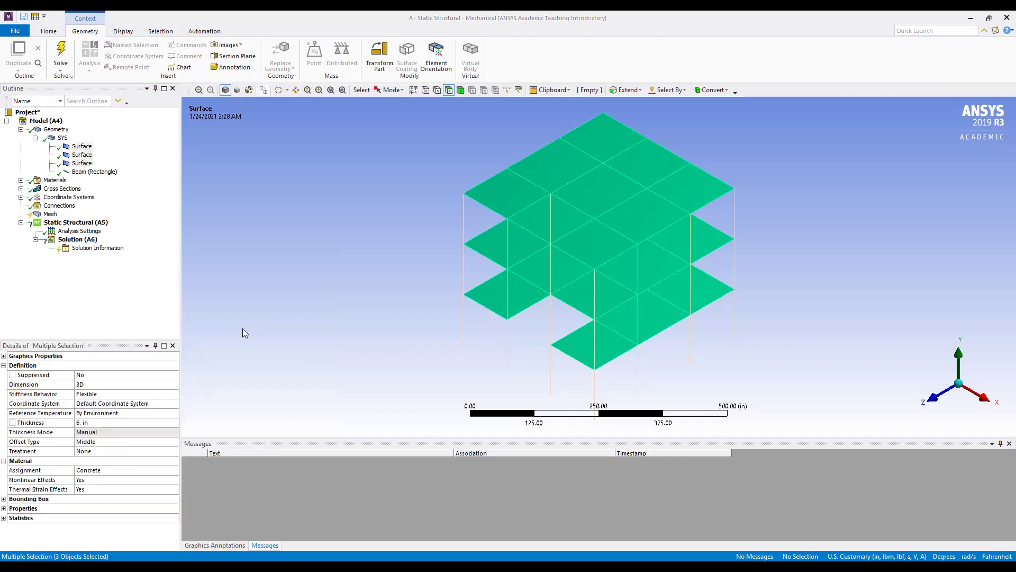
# Step: Assign Concrete 2 to the rectangular beam body
pyautogui.click(78, 172)
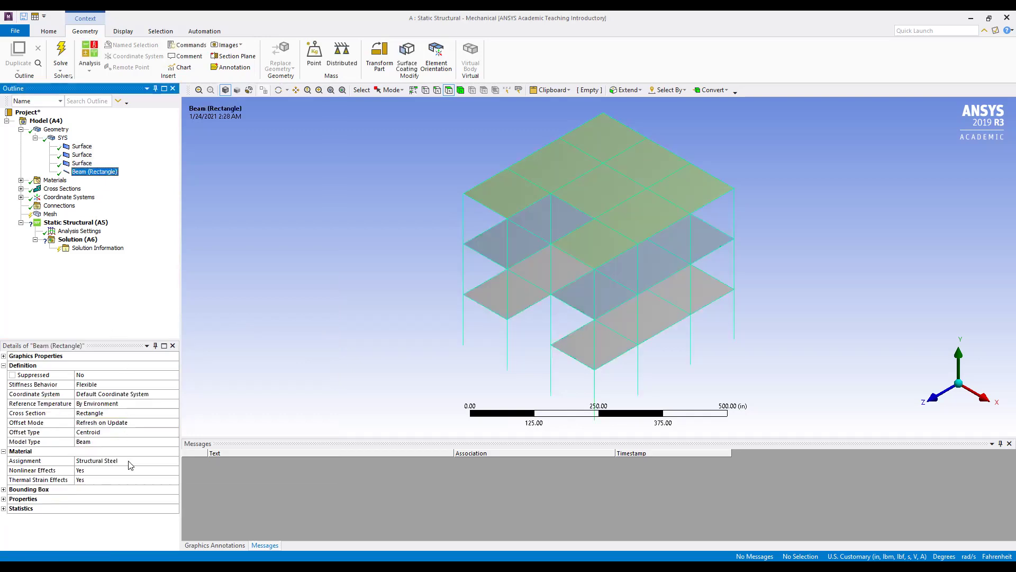
pyautogui.click(161, 464)
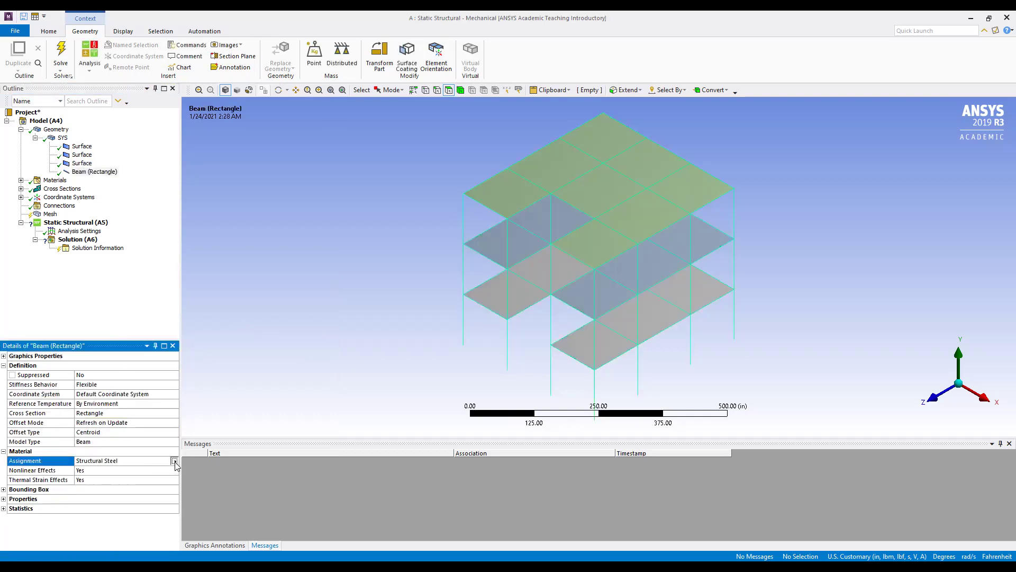
pyautogui.click(174, 461)
pyautogui.click(235, 282)
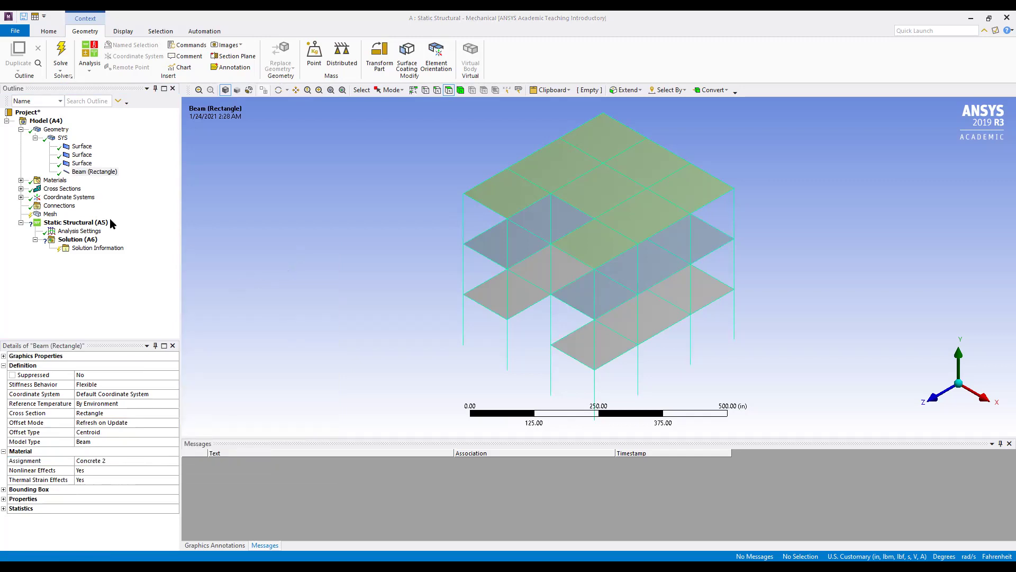
# Step: Generate the mesh for the slabs and beams, then view the frame along X
pyautogui.click(51, 214)
pyautogui.rightClick(51, 215)
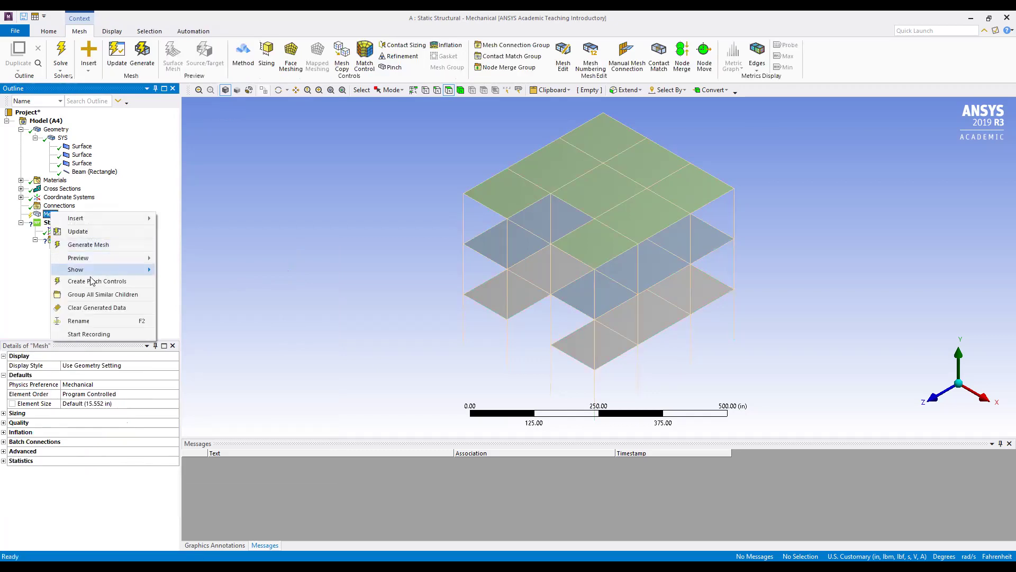
pyautogui.click(89, 244)
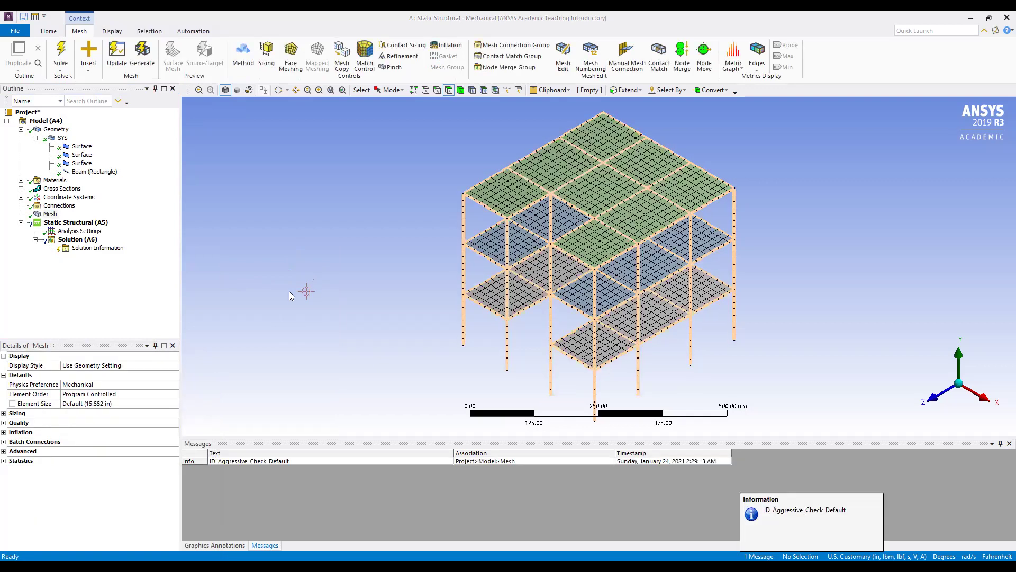
pyautogui.click(983, 404)
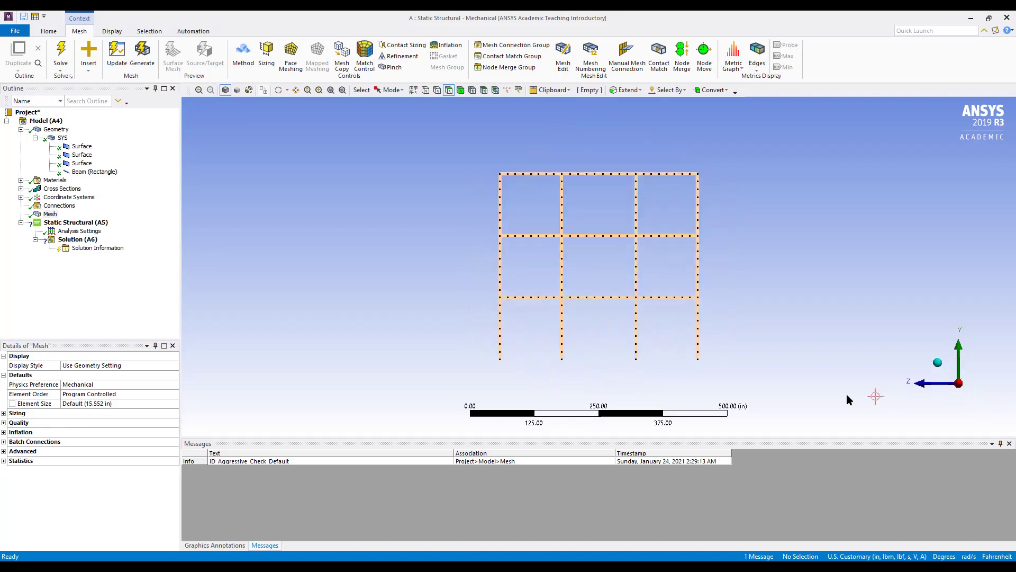
pyautogui.click(74, 222)
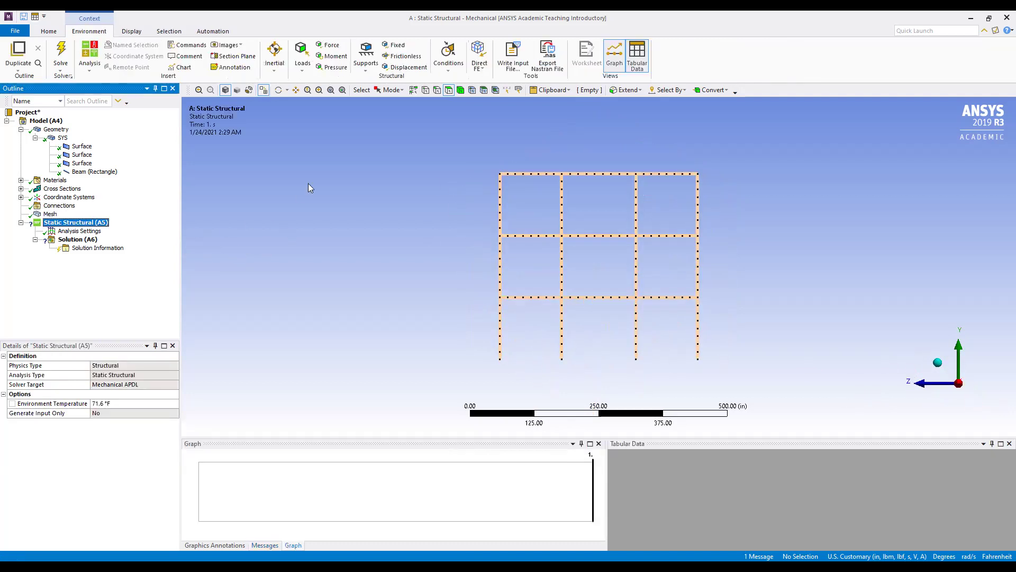
# Step: Apply a Fixed Support to the 16 box-selected nodes at the column bases
pyautogui.click(395, 45)
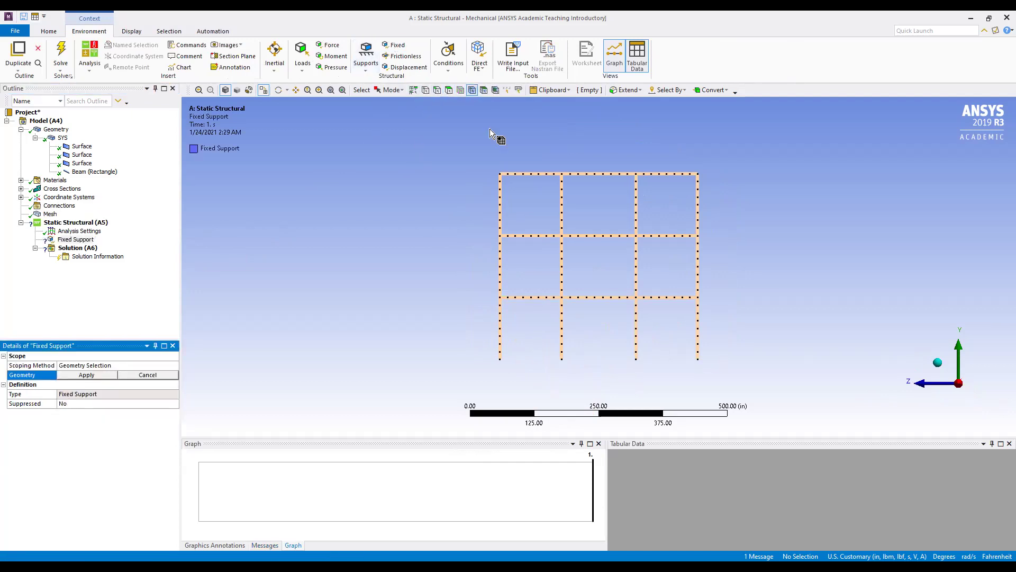
pyautogui.click(402, 91)
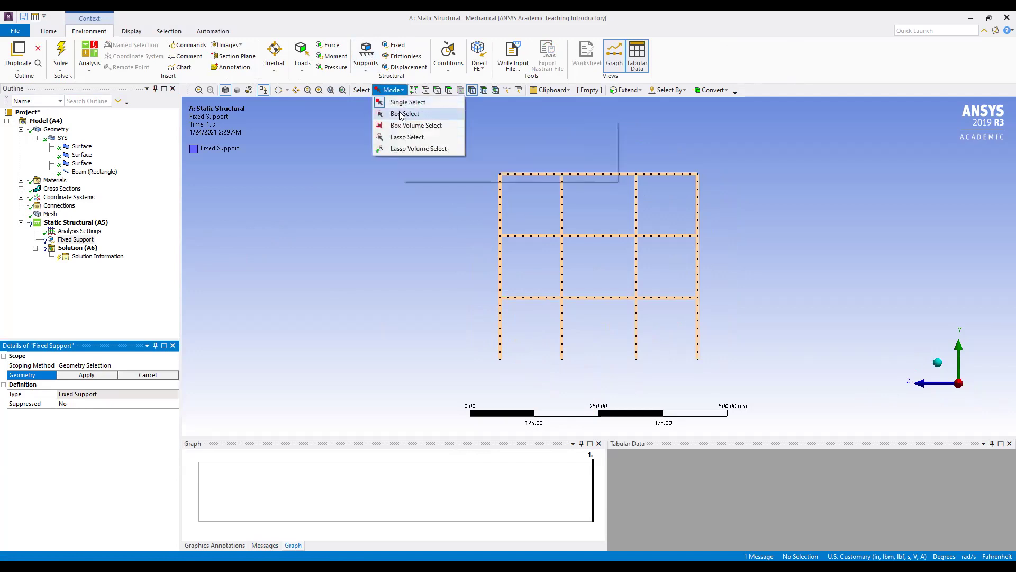
pyautogui.click(403, 113)
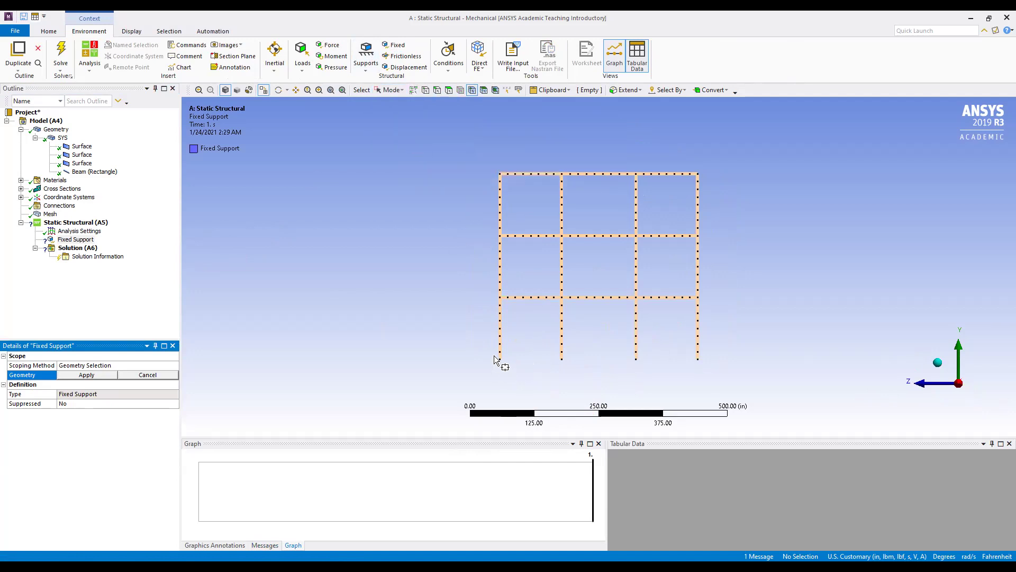
pyautogui.moveTo(496, 359); pyautogui.dragTo(725, 390)
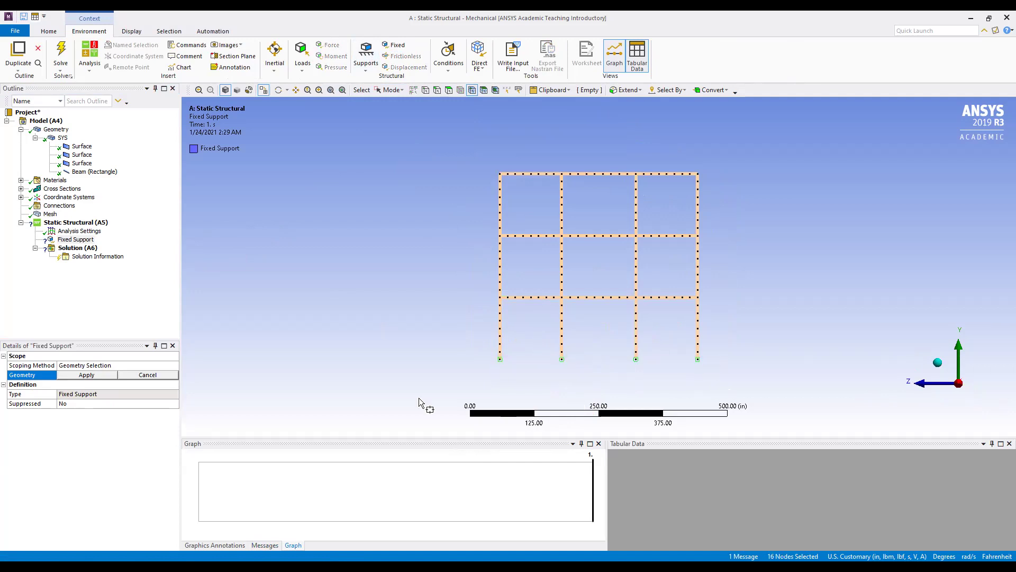
pyautogui.click(88, 376)
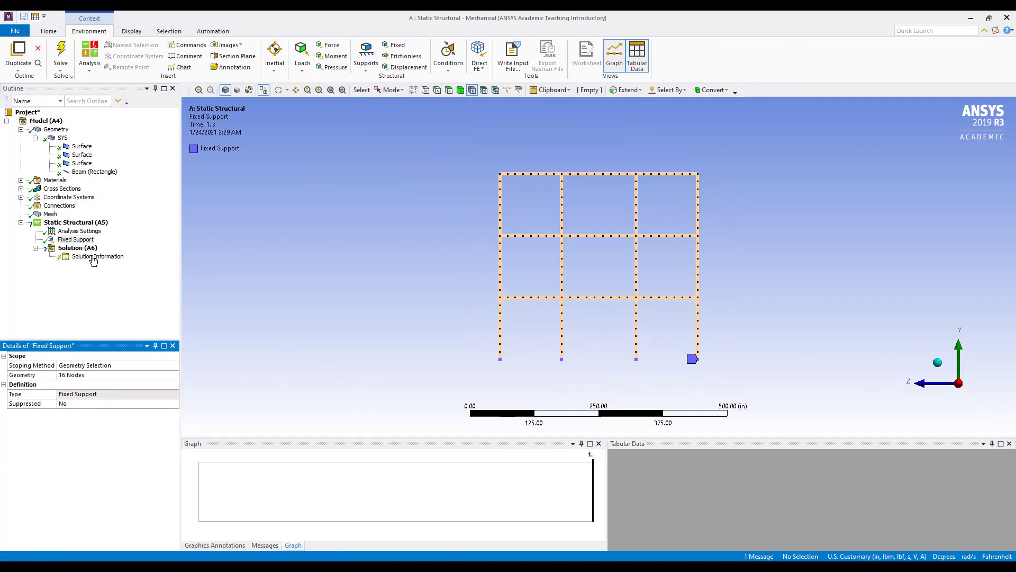
pyautogui.click(82, 222)
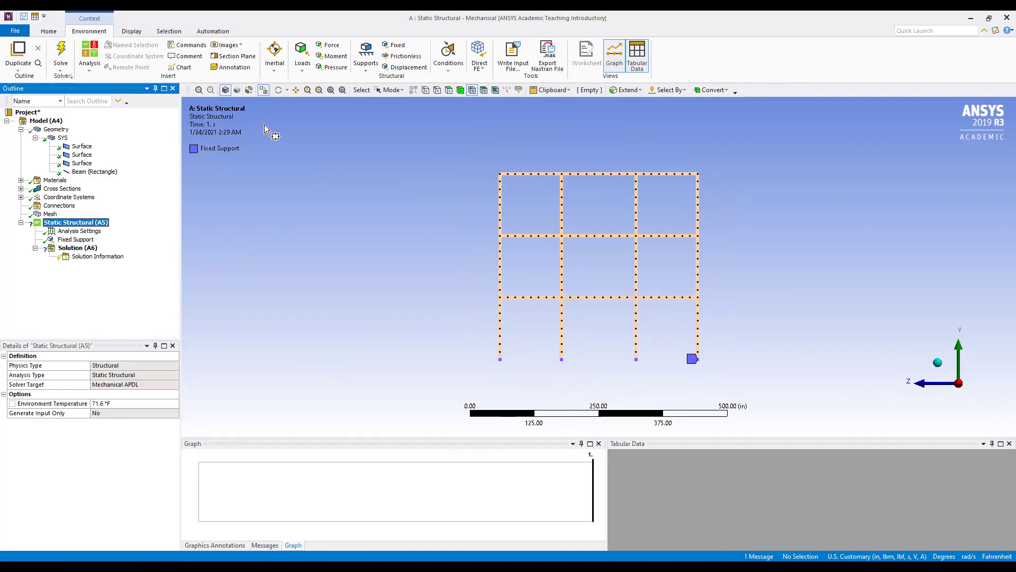
# Step: Add Standard Earth Gravity (386.09 in/s²) acting in the -Y direction on all bodies
pyautogui.click(276, 67)
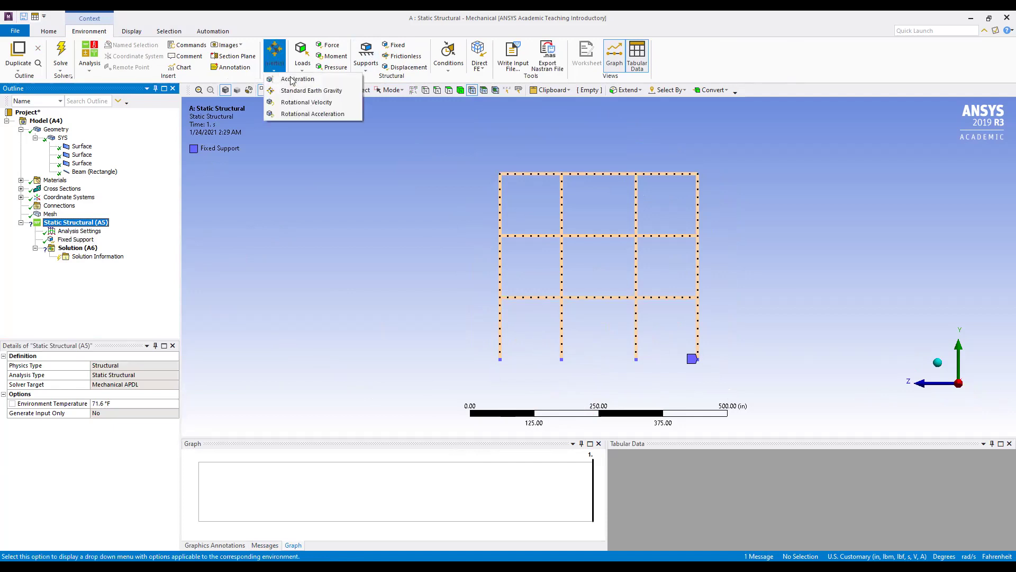
pyautogui.click(300, 92)
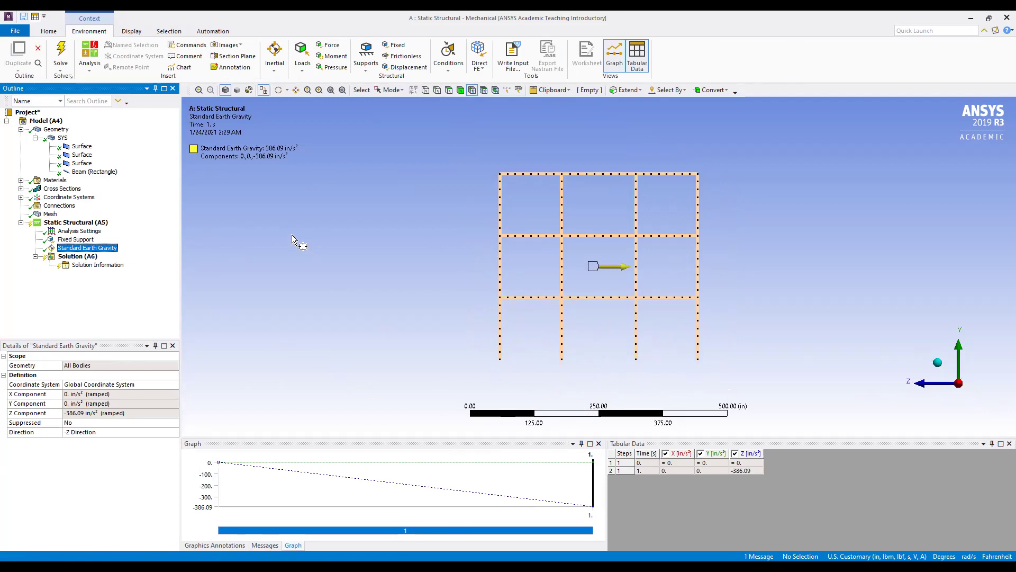
pyautogui.click(115, 432)
pyautogui.click(173, 433)
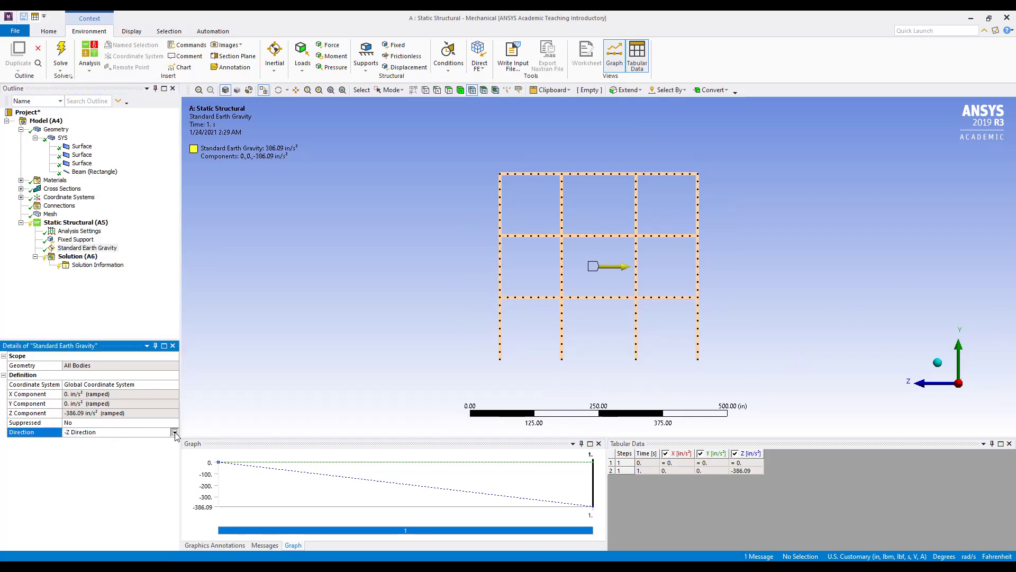
pyautogui.click(95, 463)
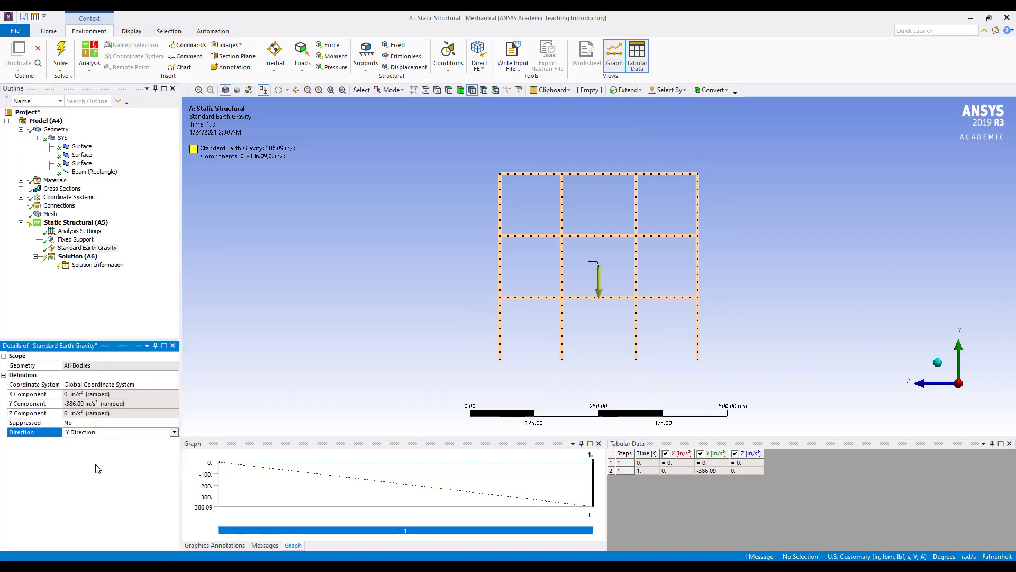
pyautogui.click(73, 257)
# Step: Insert a Total Deformation result under Solution (A6) and solve, peaking at 0.022268 in
pyautogui.rightClick(73, 258)
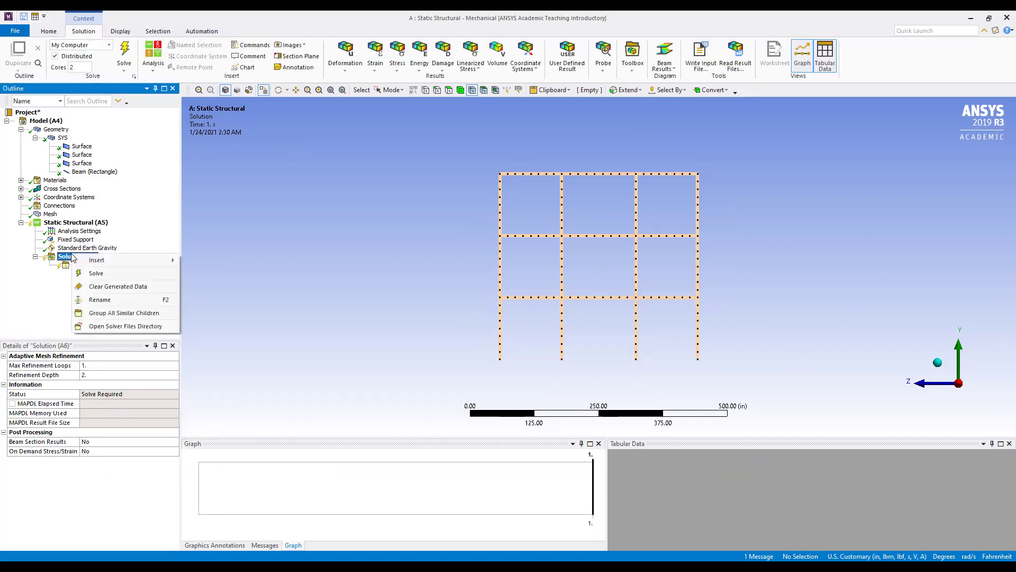
pyautogui.moveTo(96, 260)
pyautogui.moveTo(214, 264)
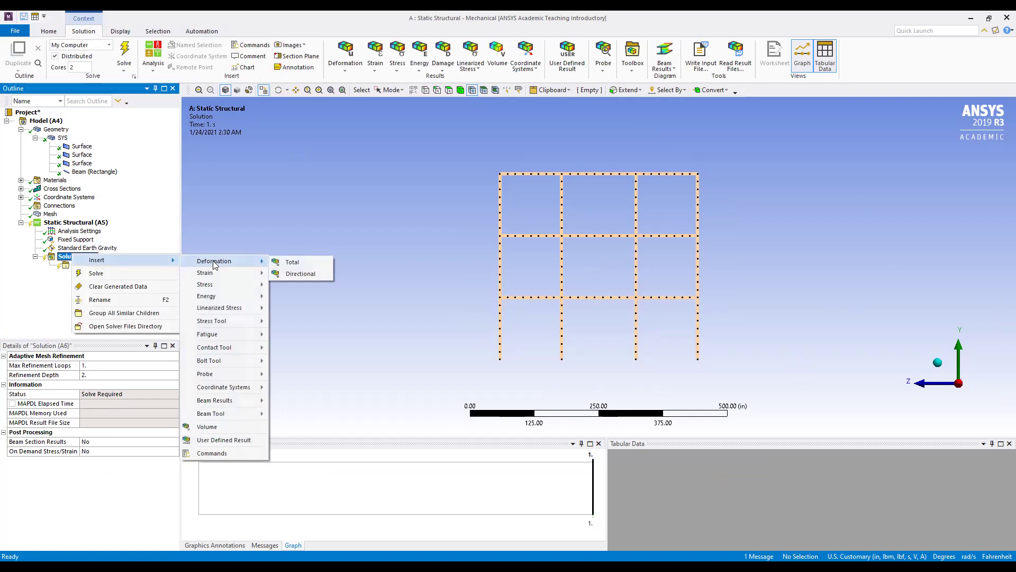
pyautogui.click(282, 260)
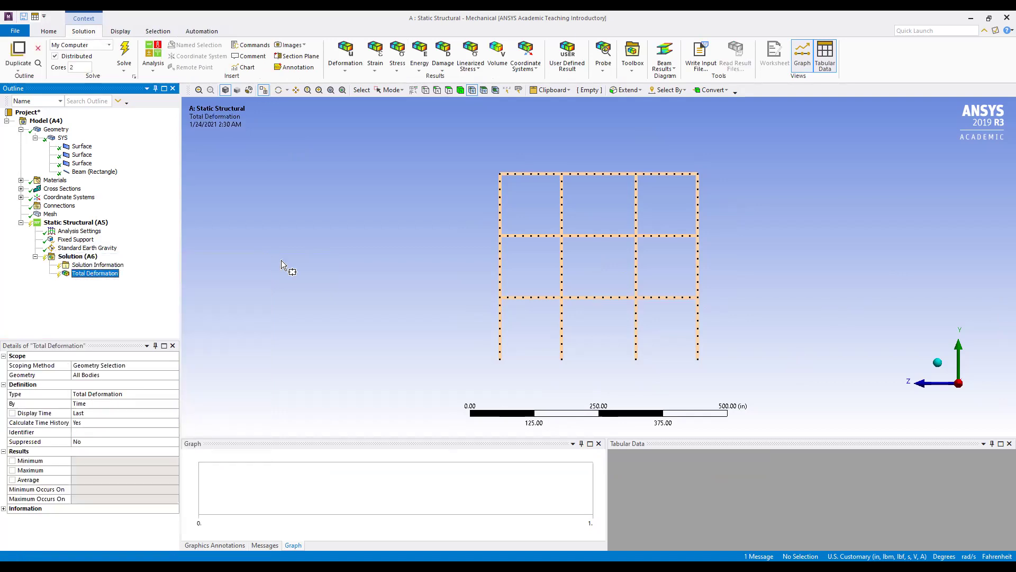
pyautogui.click(125, 53)
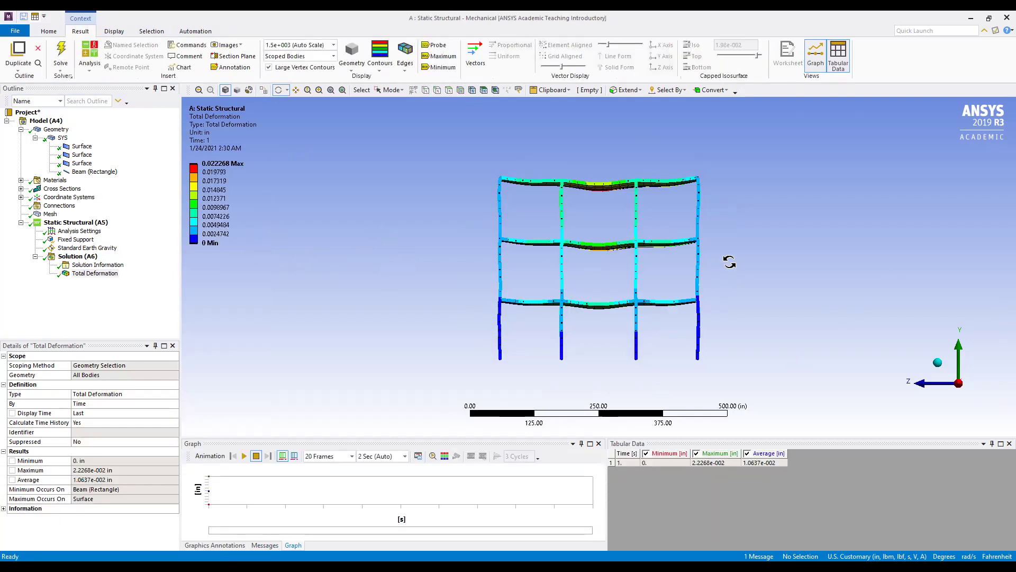
# Step: Orbit the Total Deformation plot to an isometric view of the three-story building
pyautogui.moveTo(737, 247); pyautogui.dragTo(776, 274)
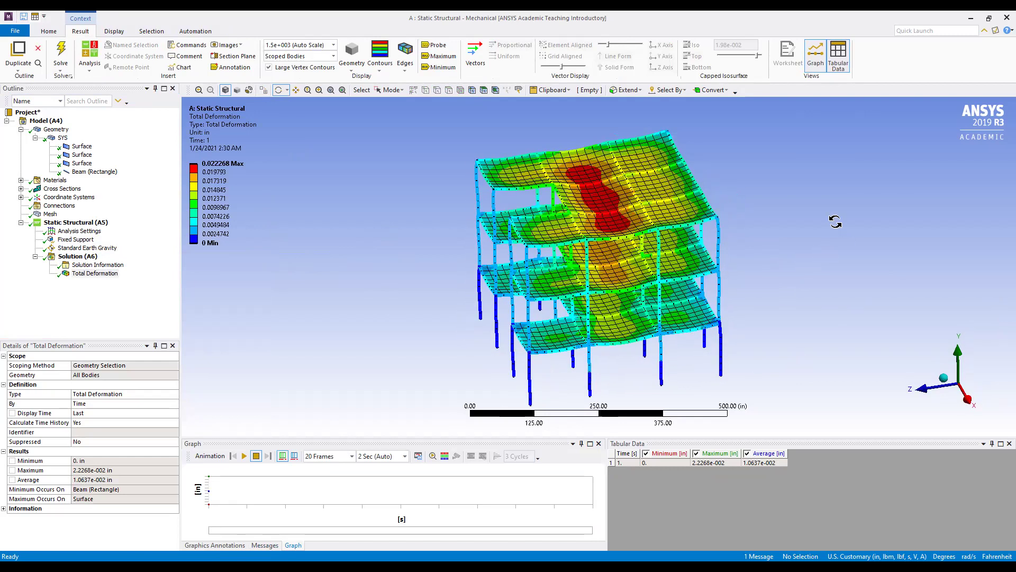